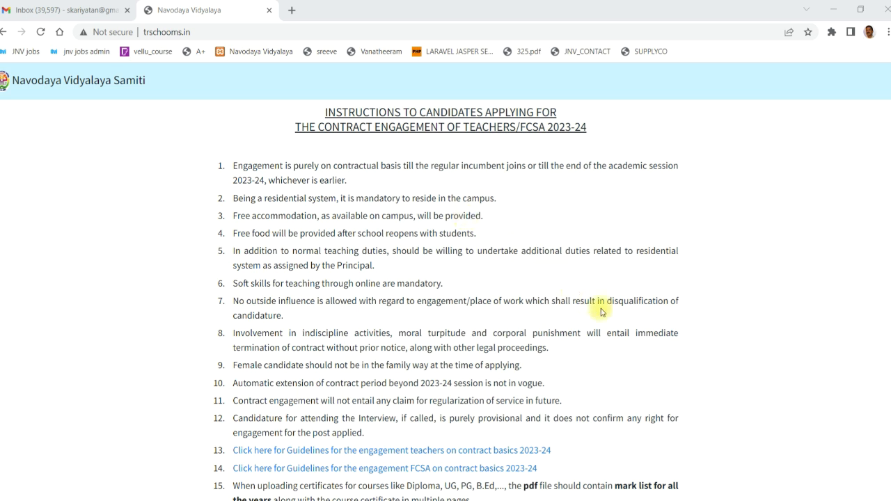
Scroll through the candidate instructions down to item 13, the contract-teacher guidelines link.
scroll(602, 311, down, 3)
scroll(602, 312, up, 3)
scroll(501, 256, down, 2)
scroll(501, 256, up, 5)
scroll(351, 192, down, 1)
scroll(352, 195, up, 1)
scroll(394, 237, down, 3)
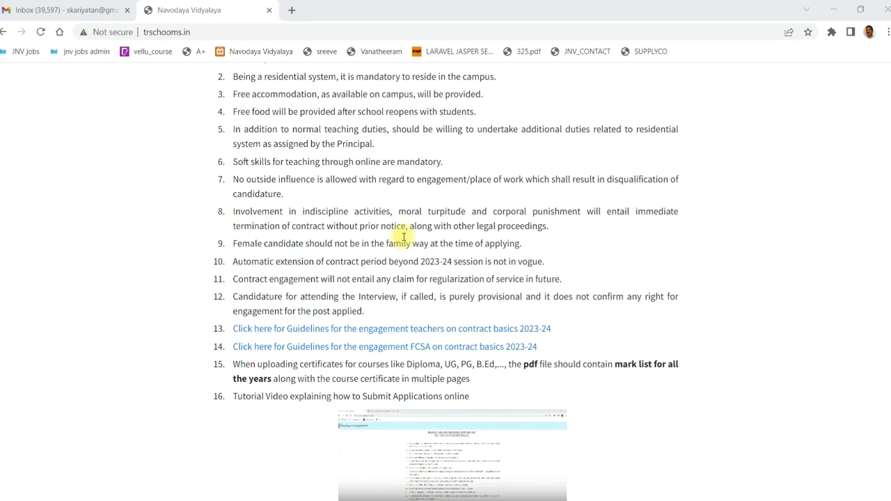
scroll(403, 236, down, 1)
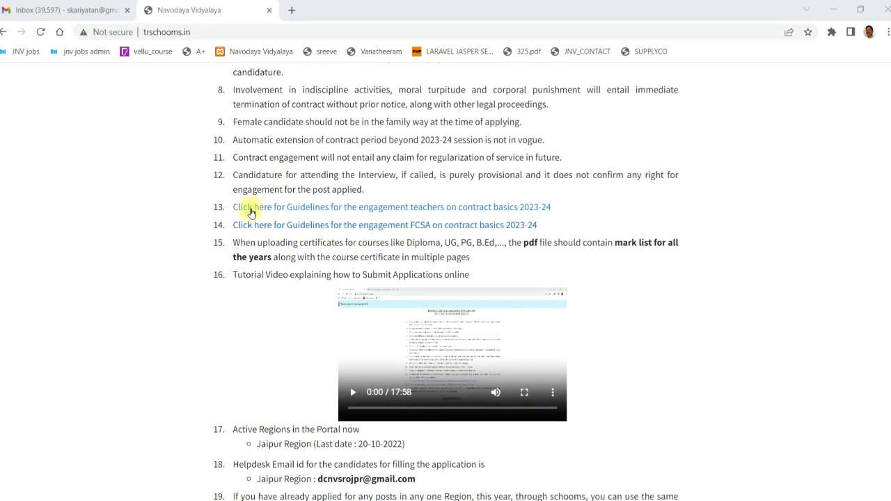
Open the 2023-24 contract-teacher guidelines PDF, read to page 2, then close it.
click(324, 207)
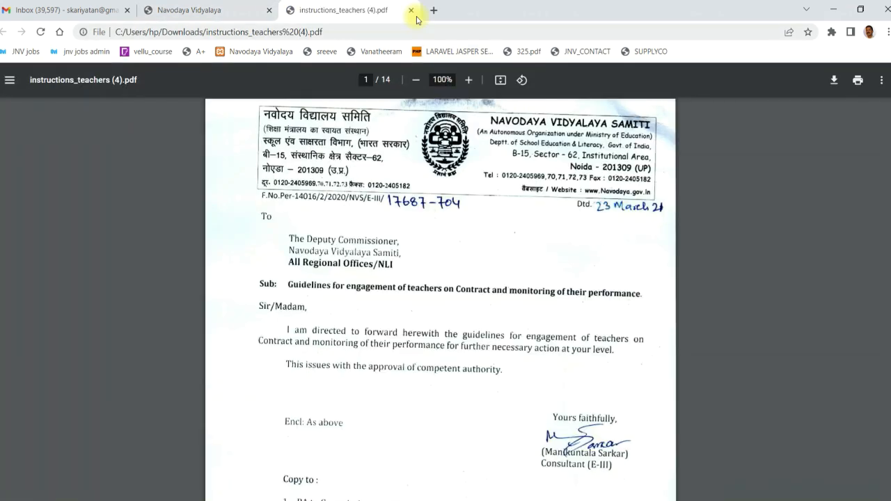
scroll(467, 237, down, 10)
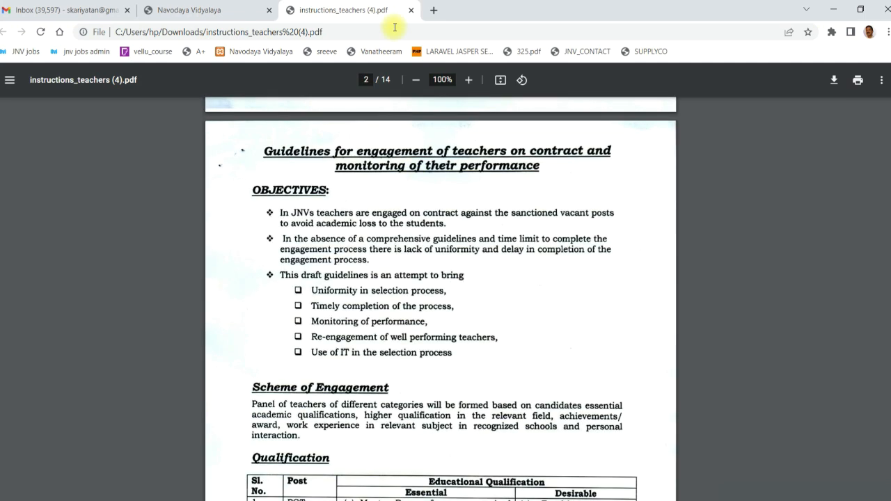
click(411, 9)
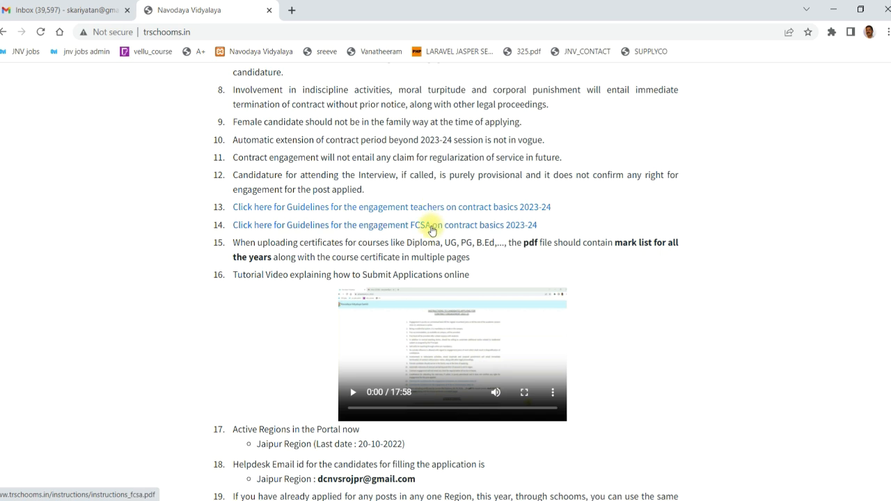
Tick 'I accept the undertaking' and choose 'Proceed to apply'.
scroll(489, 260, down, 2)
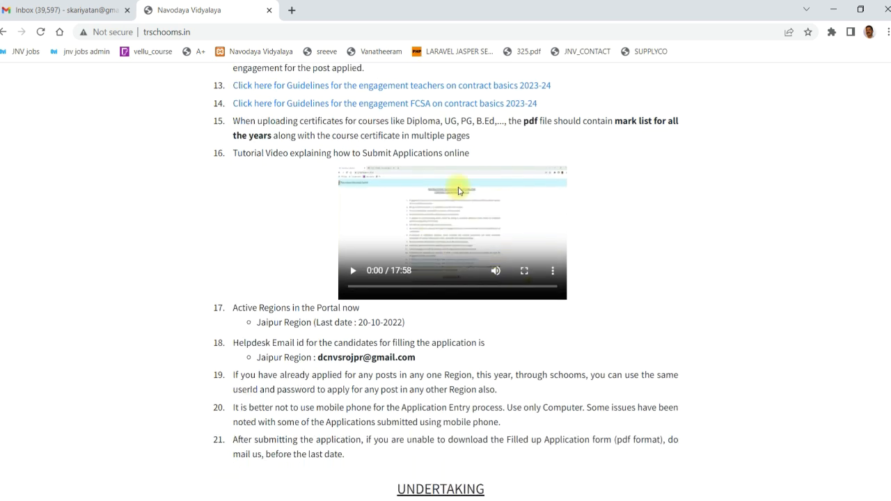
scroll(489, 245, up, 5)
scroll(487, 238, down, 8)
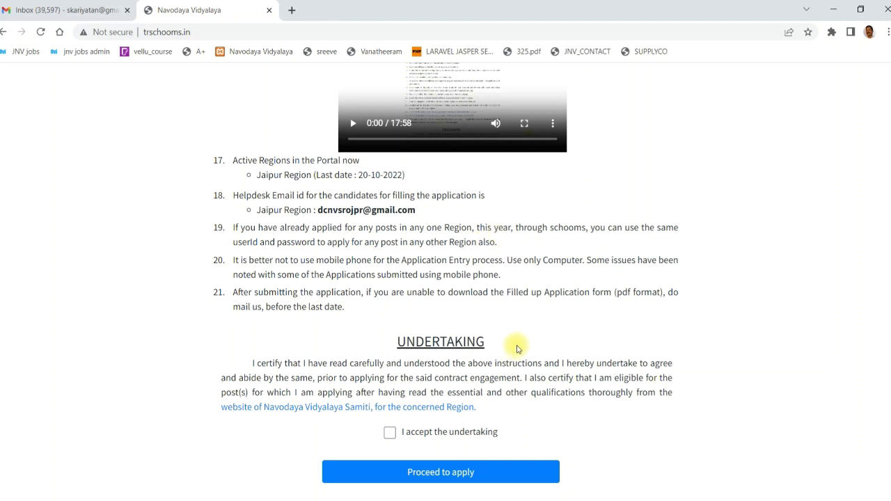
key(ctrl+plus)
key(ctrl+plus)
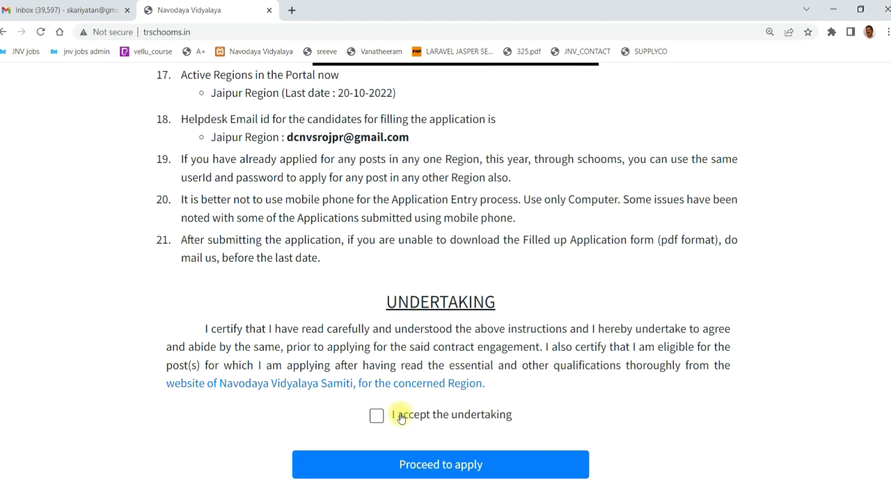
click(377, 416)
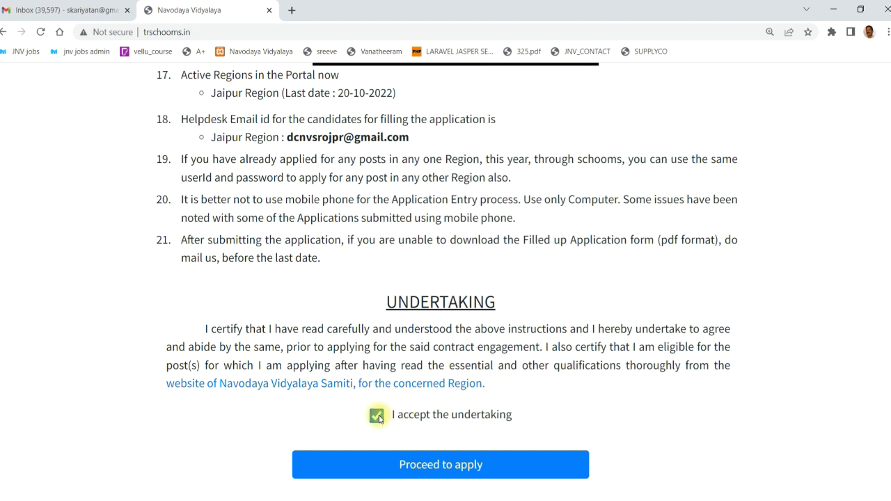
click(445, 471)
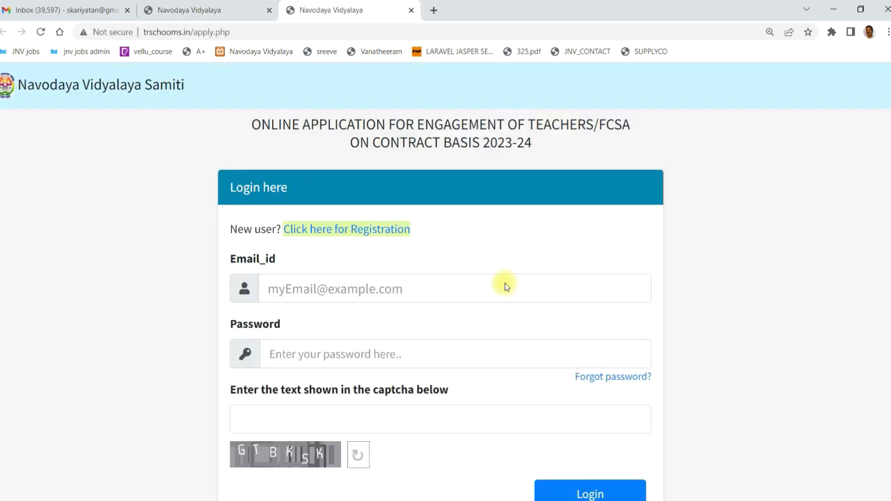
Reset the page zoom and follow 'Click here for Registration' from the login page.
key(ctrl+0)
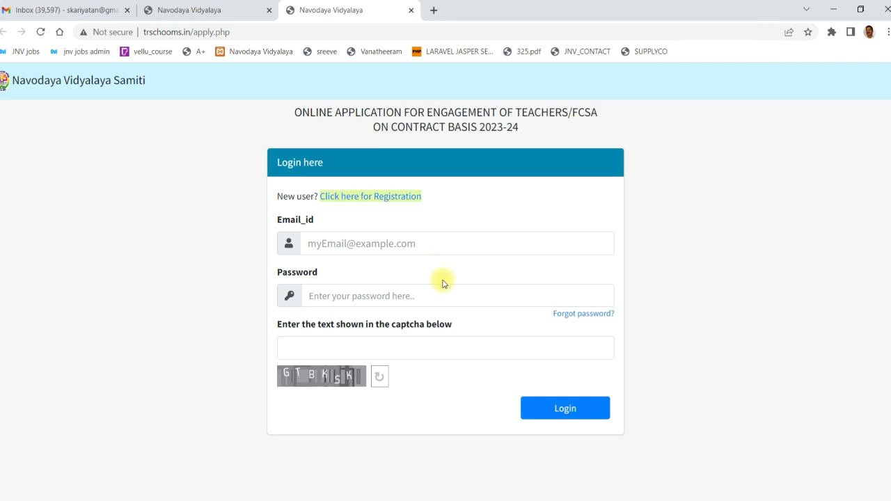
click(335, 243)
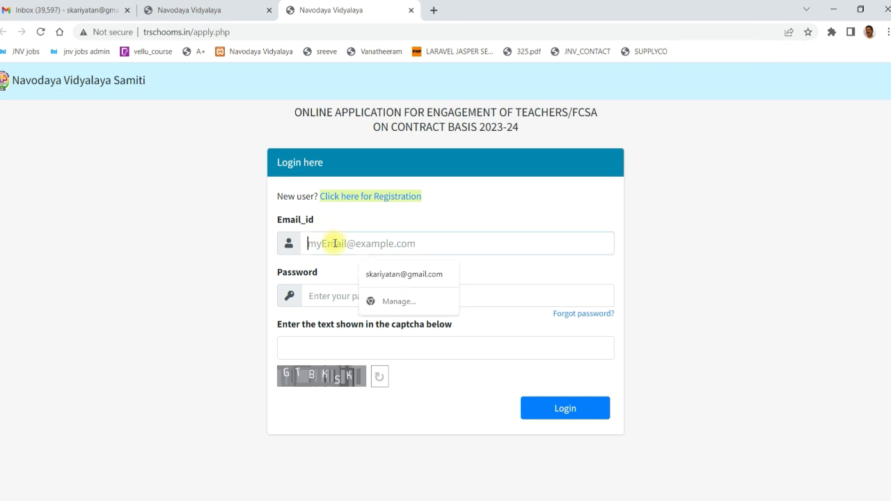
click(317, 293)
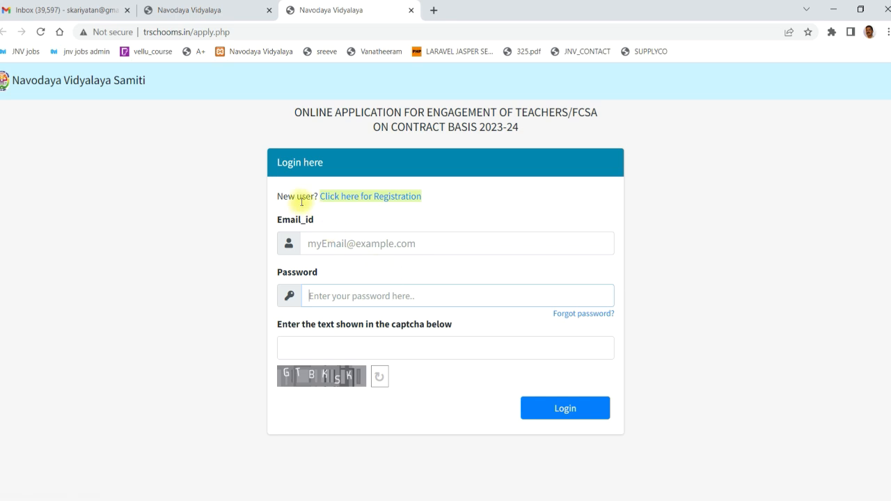
drag(288, 197, 302, 197)
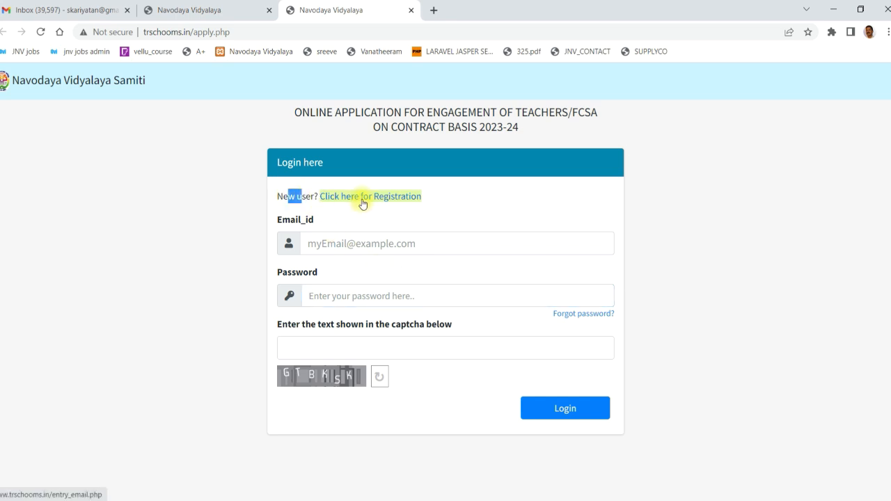
click(362, 202)
Enter the applicant's e-mail address in both e-mail fields, correcting typos.
click(367, 225)
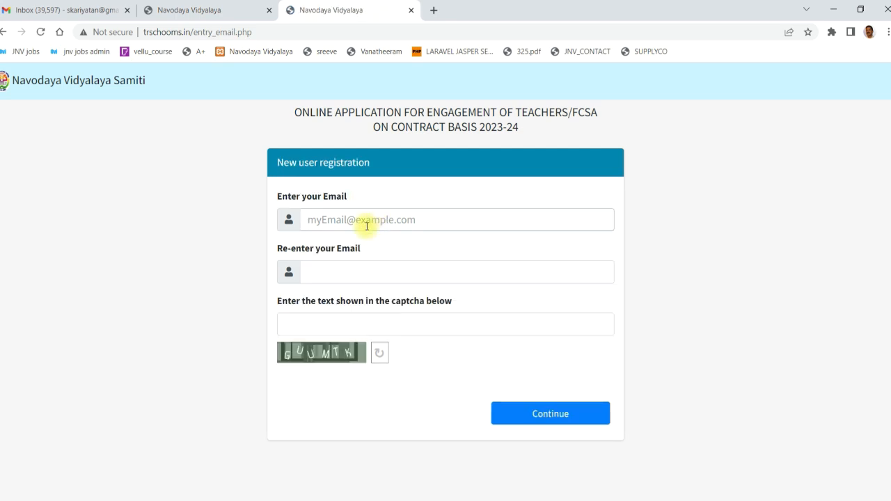
text(sk)
key(BackSpace)
text(sk)
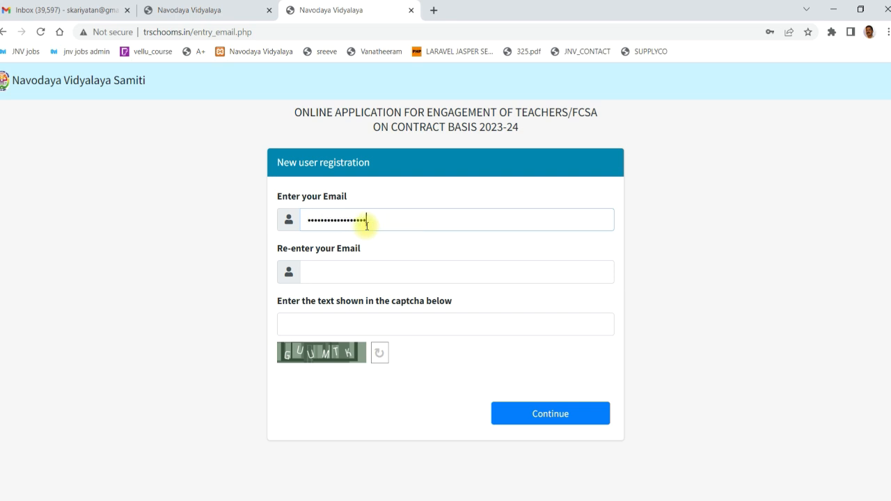
key(BackSpace)
key(BackSpace)
key(BackSpace)
key(BackSpace)
key(BackSpace)
key(BackSpace)
key(BackSpace)
key(BackSpace)
key(BackSpace)
key(BackSpace)
key(BackSpace)
key(BackSpace)
key(BackSpace)
key(BackSpace)
key(BackSpace)
key(BackSpace)
key(BackSpace)
key(BackSpace)
key(BackSpace)
key(BackSpace)
text(skm)
key(Tab)
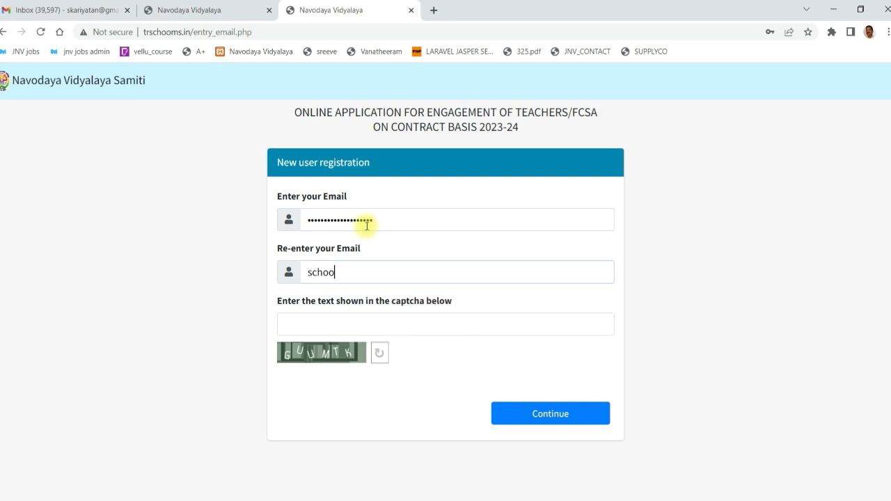
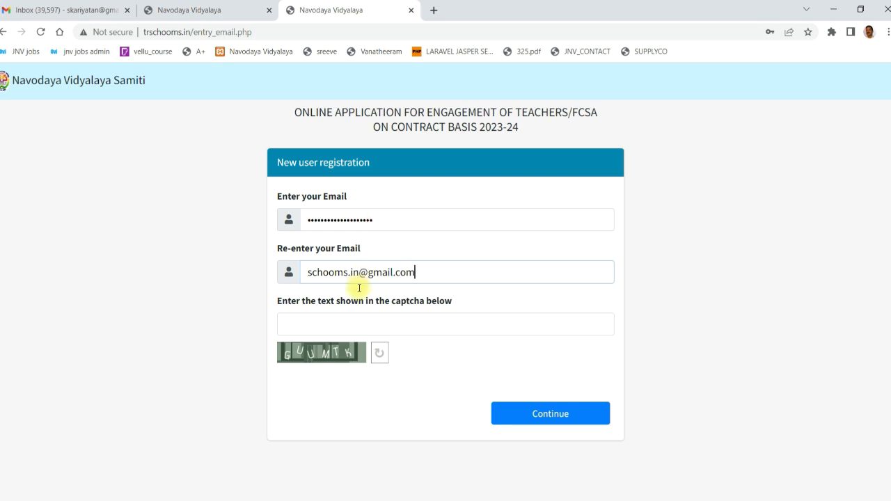
Fill in the captcha text and submit the registration with Continue.
click(325, 329)
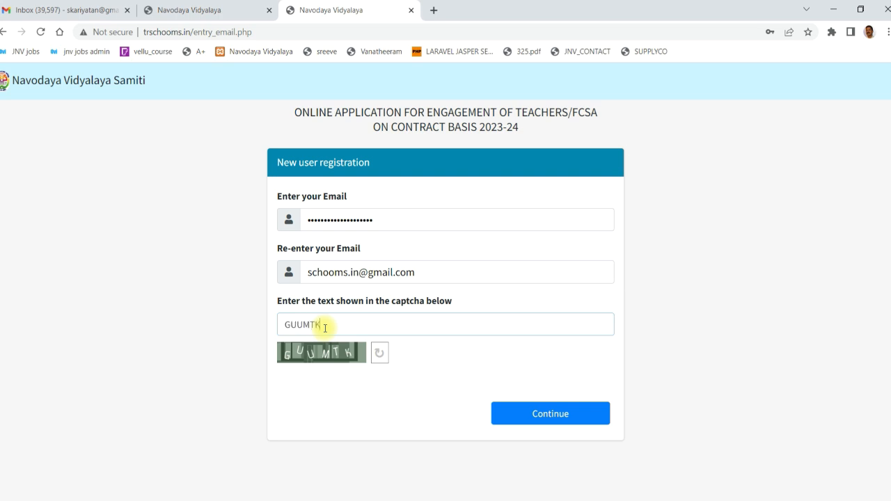
click(543, 415)
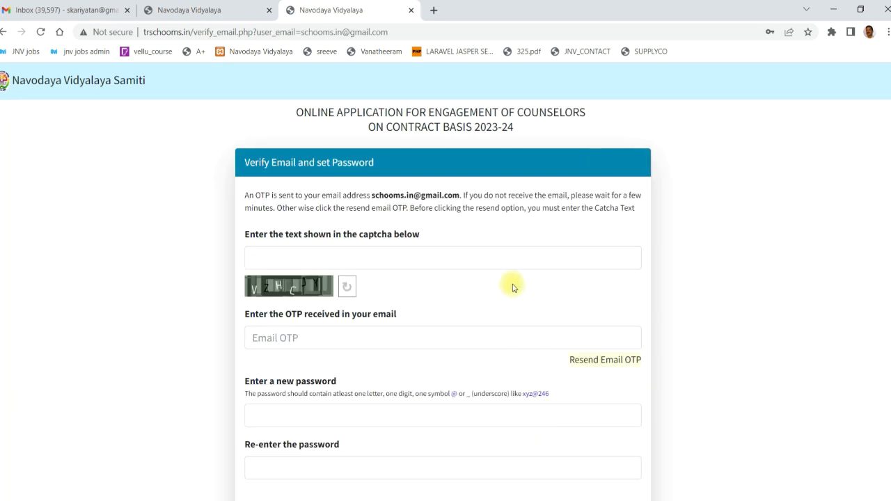
key(ctrl+minus)
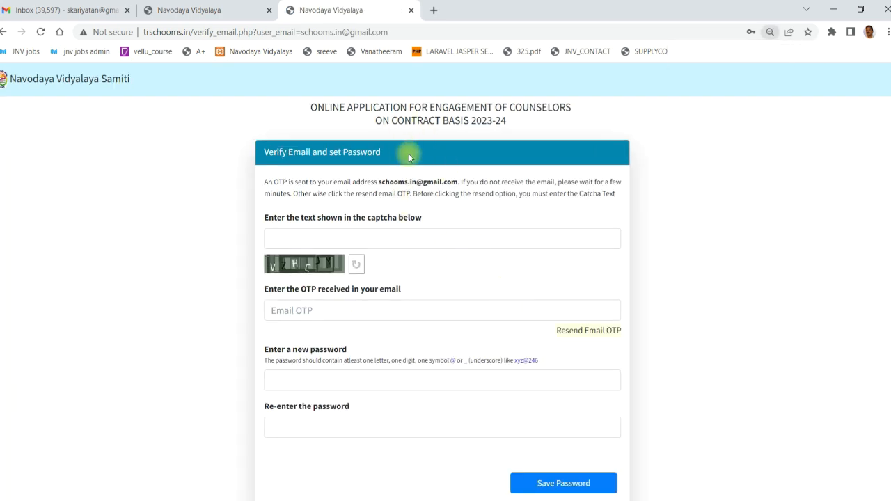
scroll(537, 295, down, 1)
scroll(537, 295, up, 1)
In Gmail, switch to the registering account and select the OTP in the FCSA/Teachers Application email.
click(93, 11)
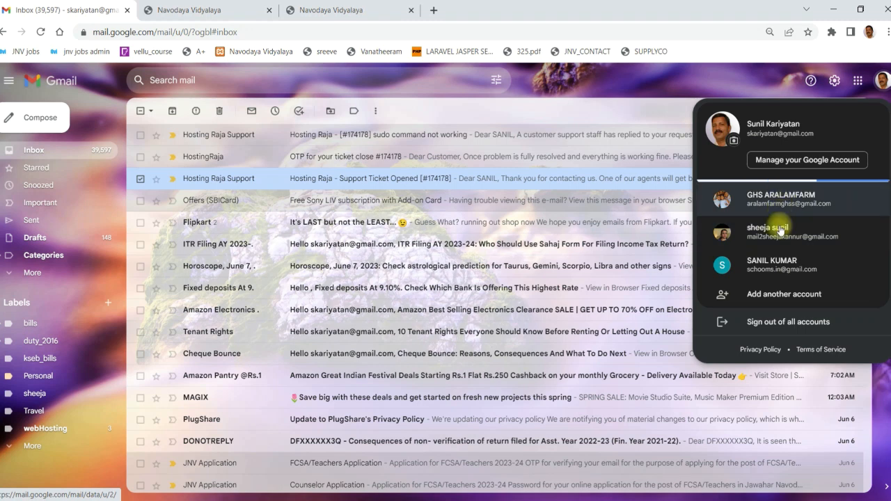
click(762, 260)
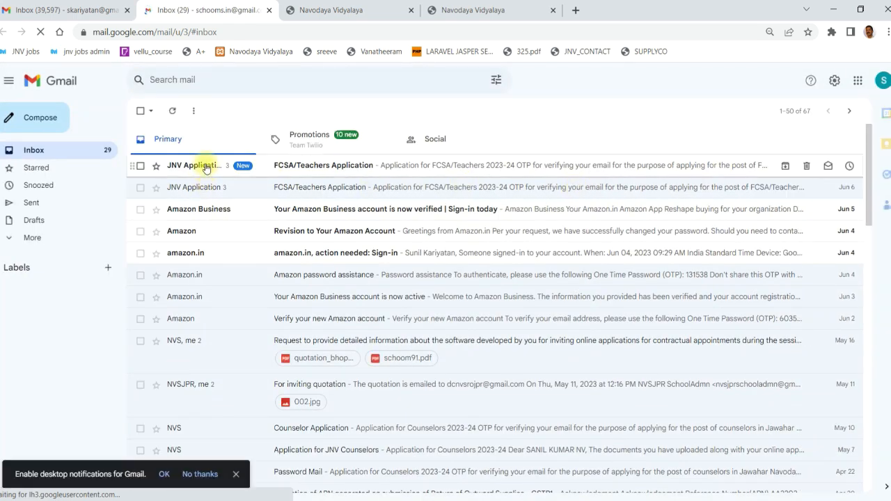
click(202, 167)
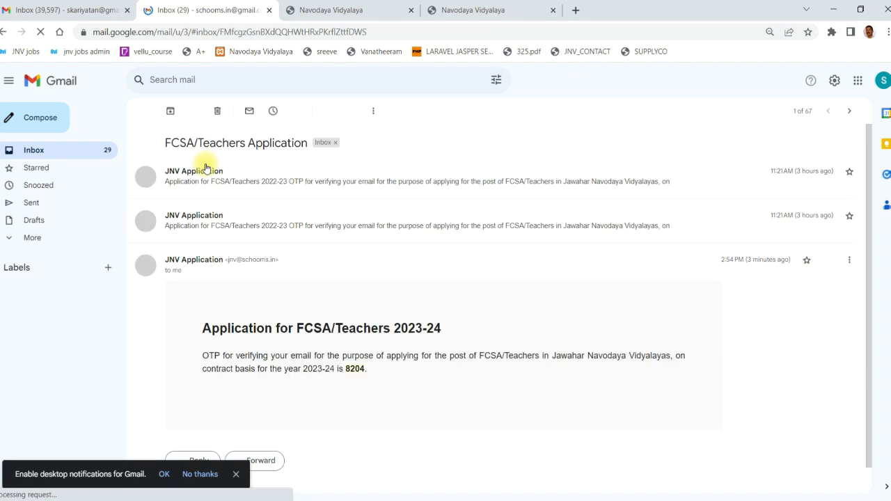
double_click(355, 368)
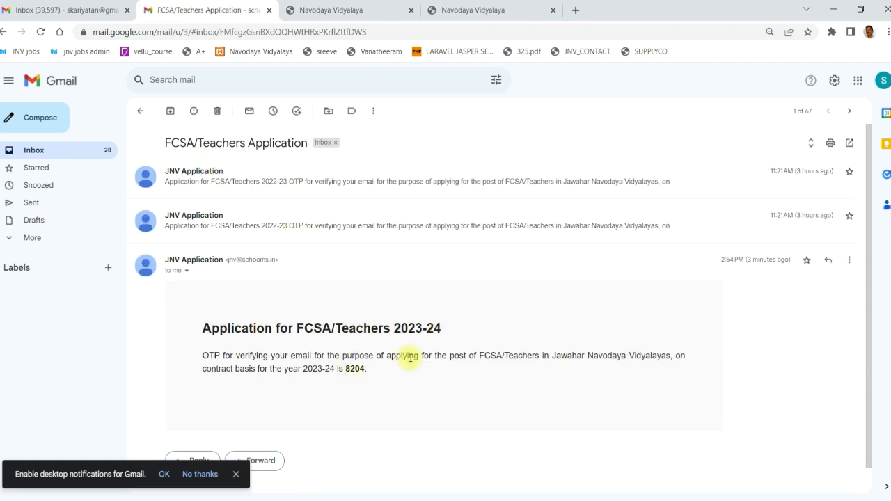
double_click(355, 368)
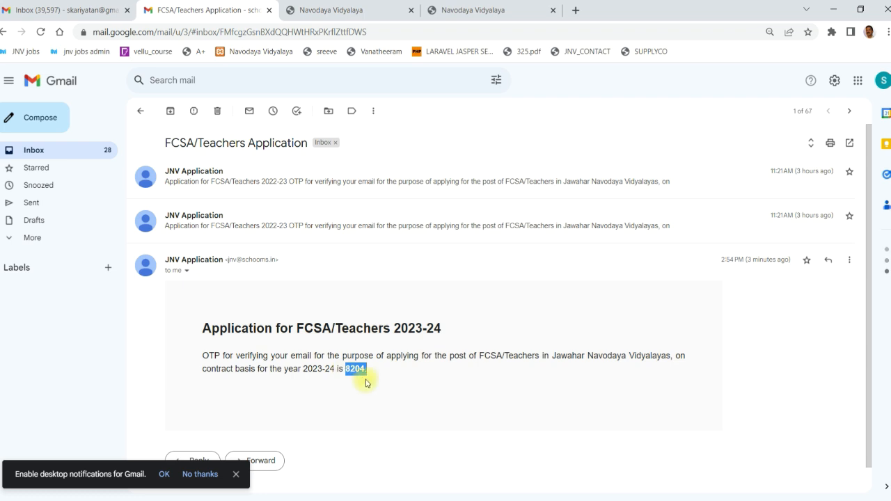
click(487, 9)
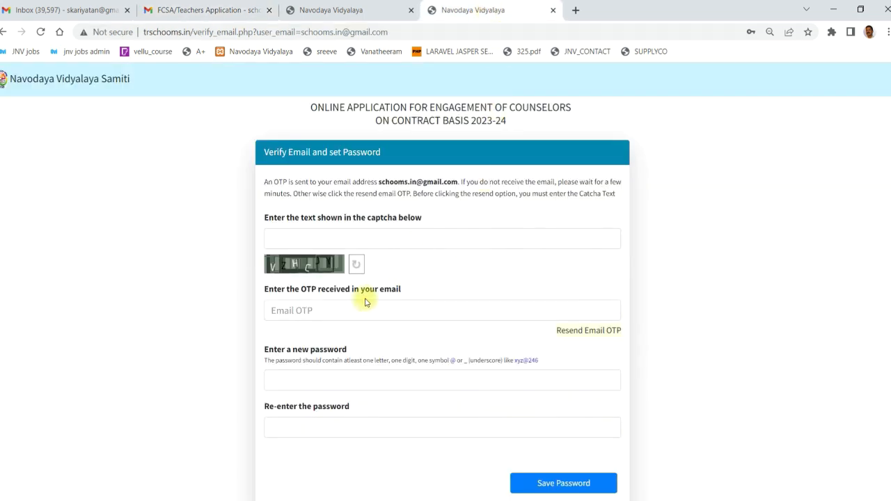
Enter the emailed OTP, checking it against the Gmail message.
click(319, 310)
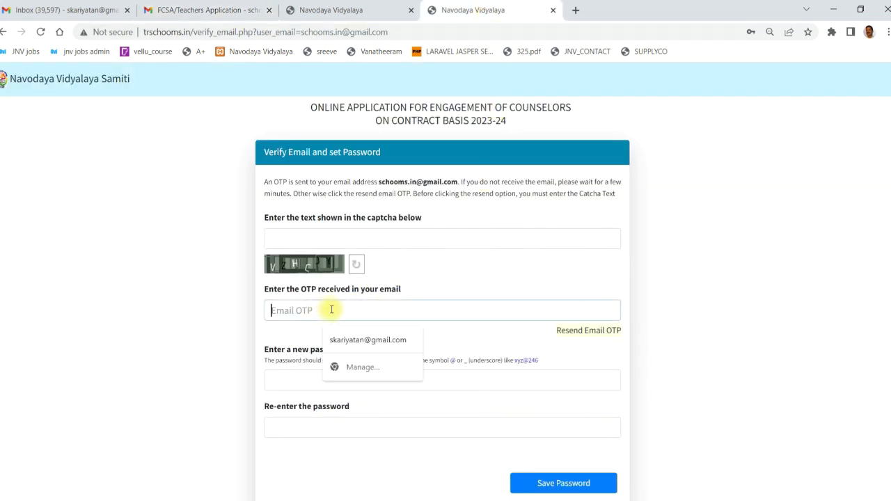
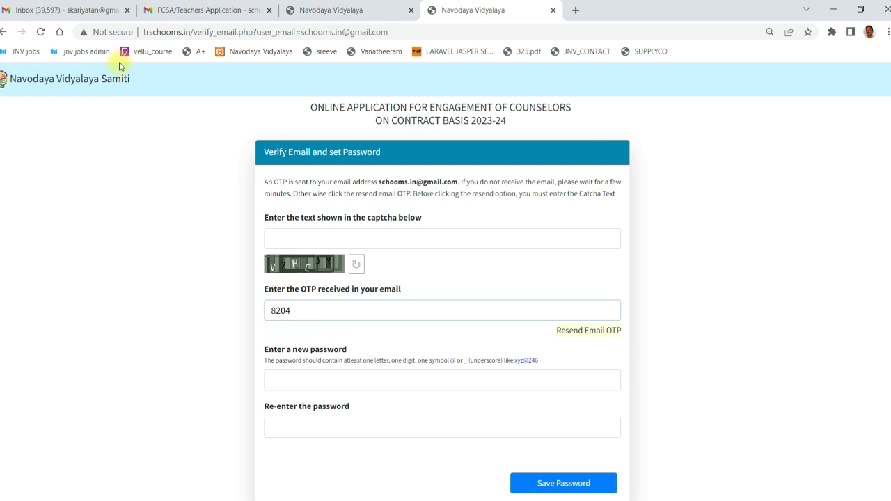
click(174, 9)
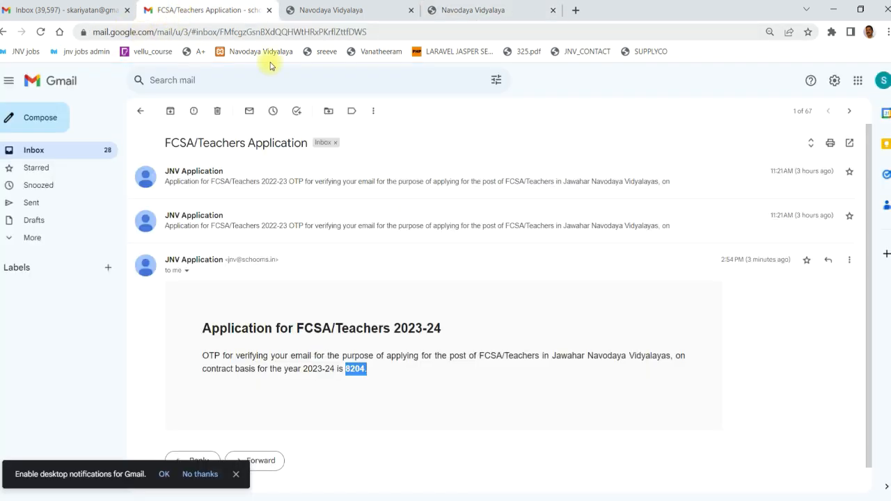
click(497, 10)
Load a fresh captcha image and fill in the captcha text.
click(305, 238)
key(ctrl+plus)
scroll(418, 235, down, 1)
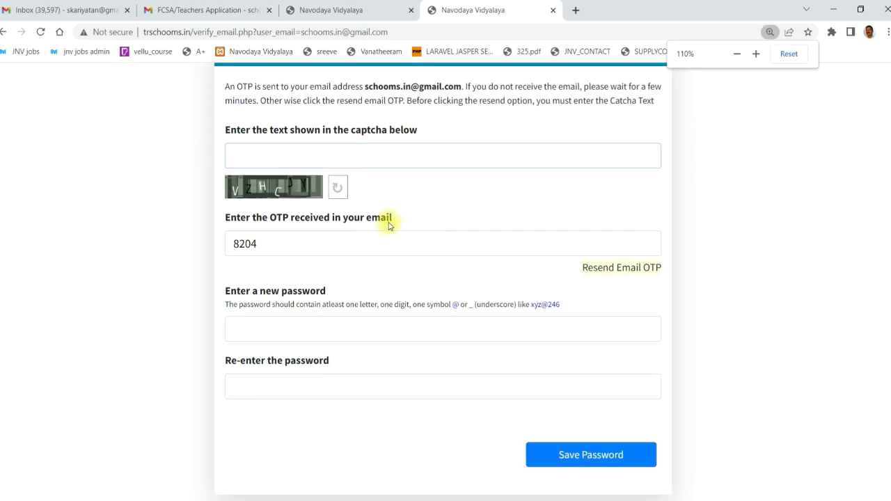
click(337, 186)
click(318, 155)
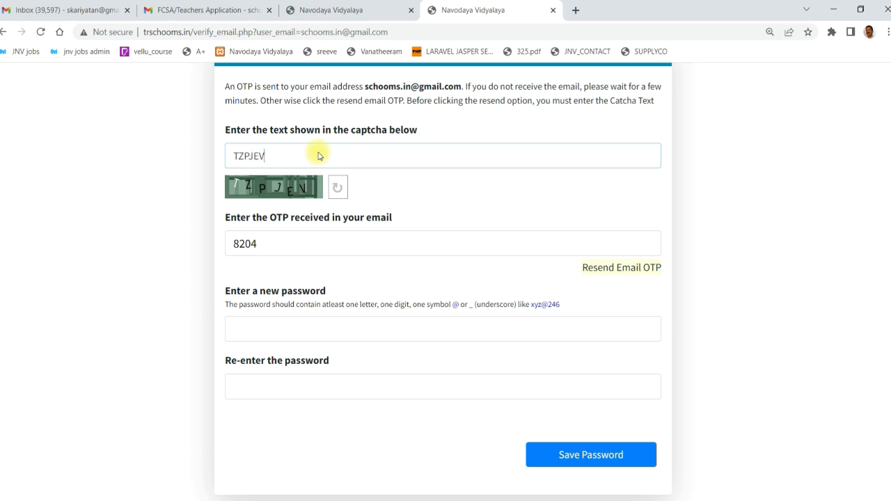
click(318, 332)
key(ctrl+minus)
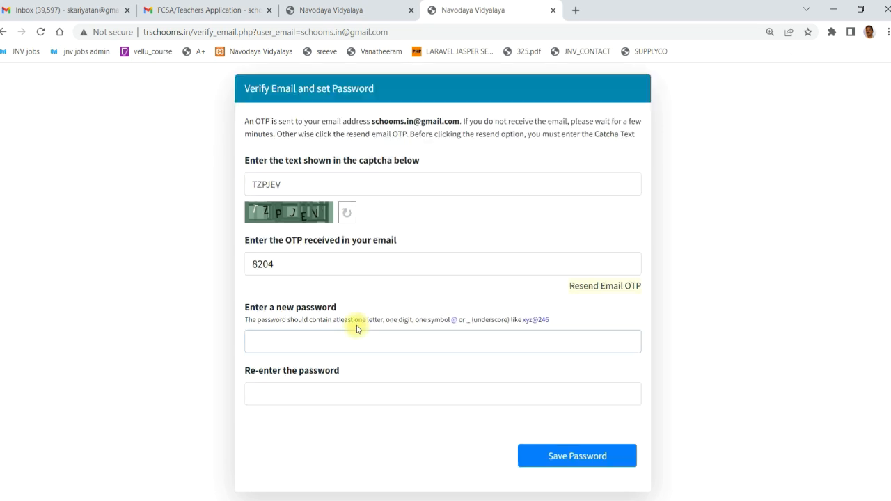
key(ctrl+minus)
key(ctrl+plus)
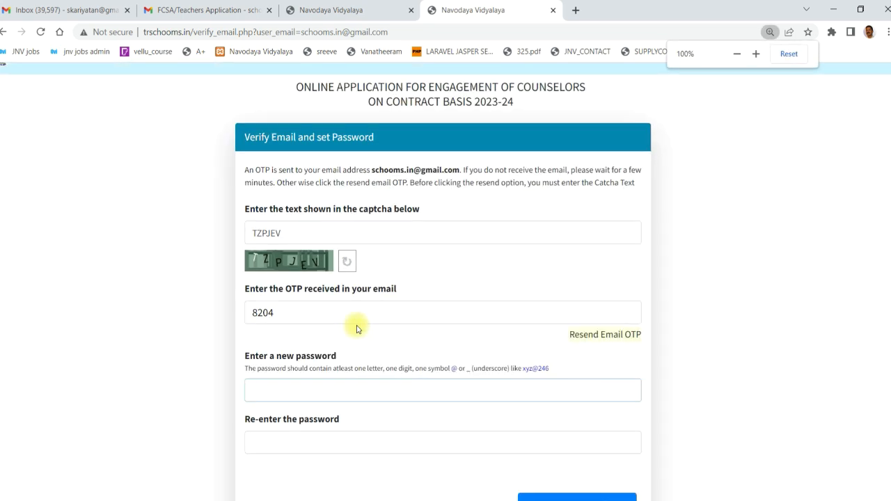
scroll(356, 328, down, 1)
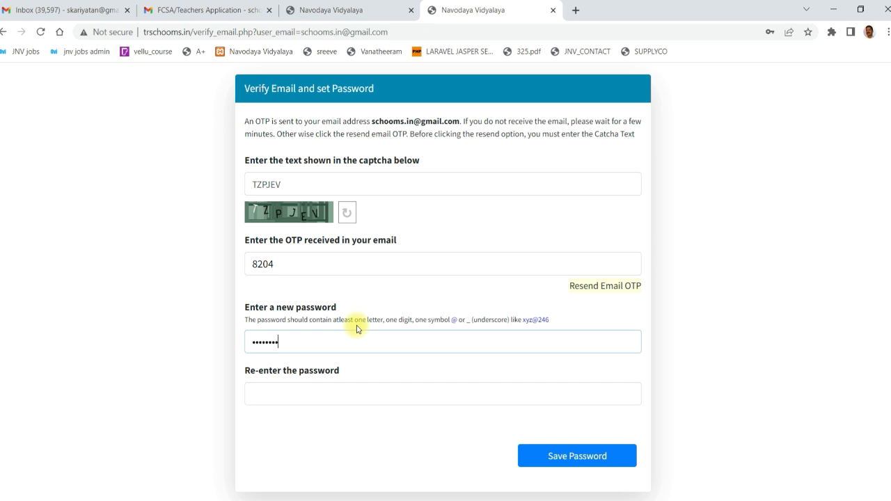
key(Tab)
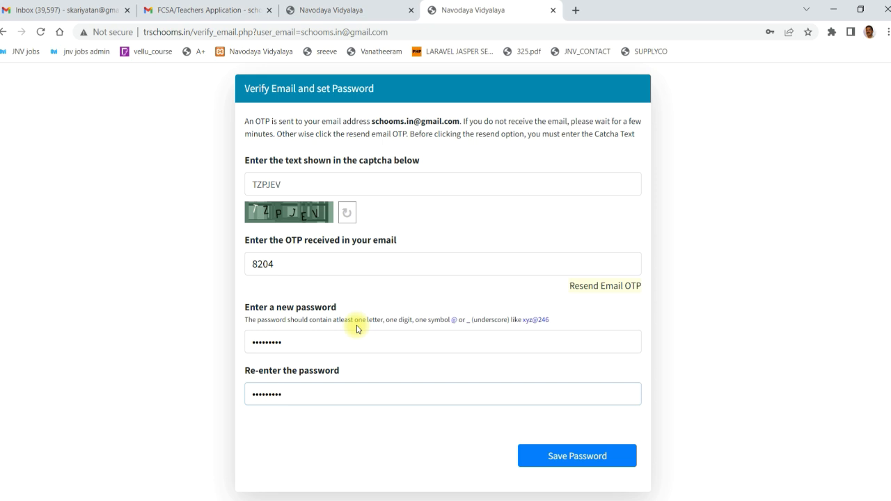
drag(550, 319, 525, 322)
key(ctrl+plus)
key(ctrl+plus)
click(536, 394)
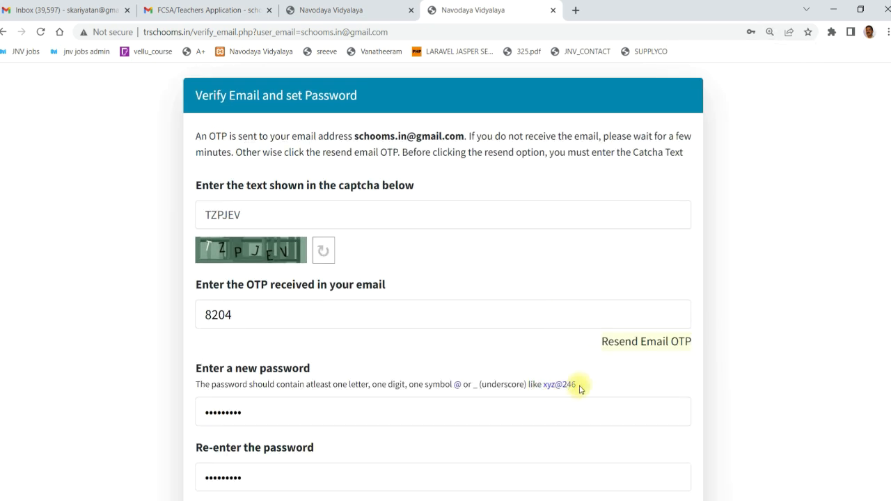
scroll(578, 385, down, 2)
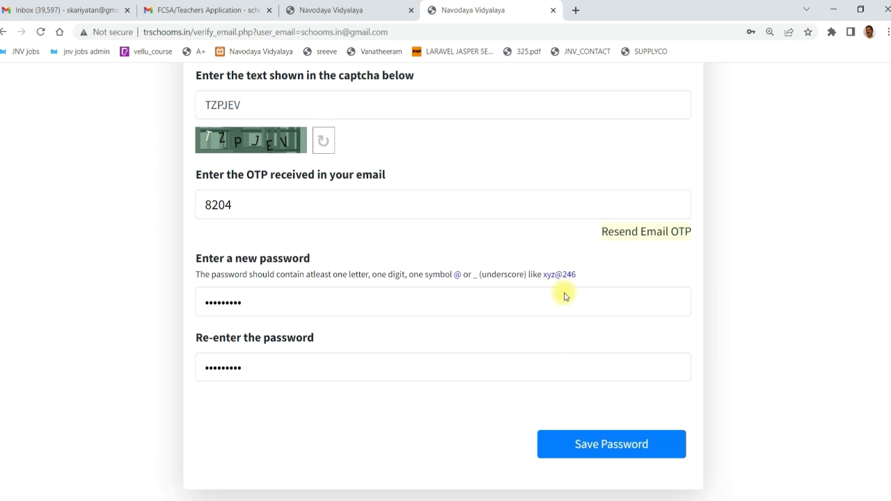
key(ctrl+minus)
key(ctrl+minus)
click(577, 457)
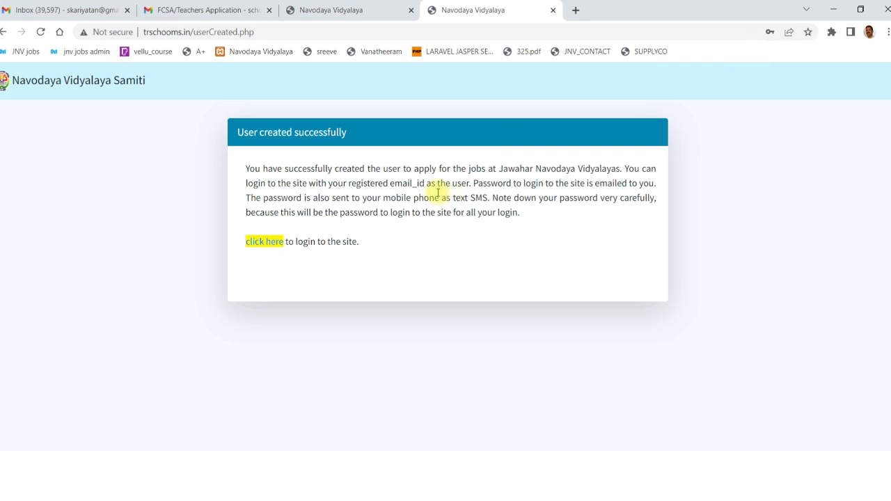
Go to the login page and submit the registered e-mail, password and captcha.
click(264, 249)
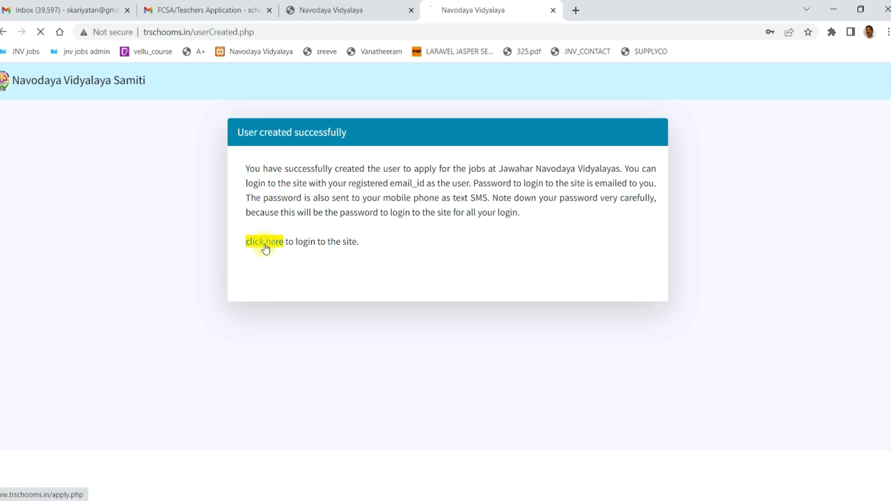
click(371, 244)
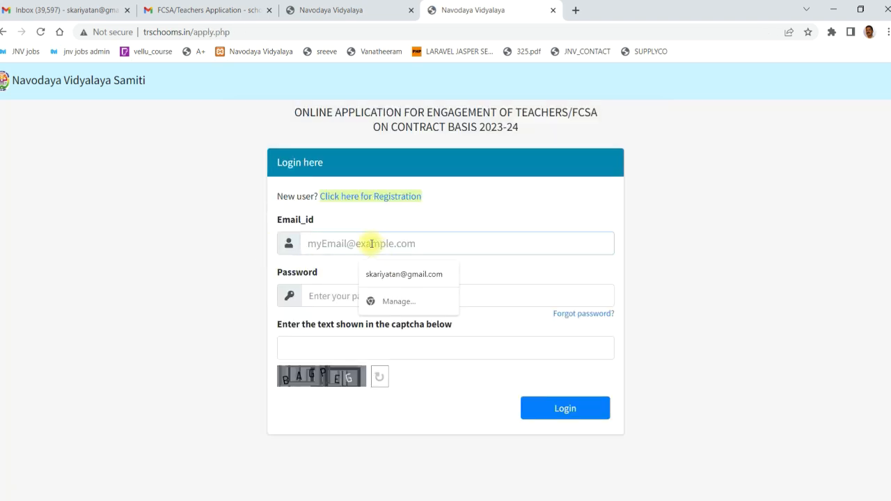
text(schoo)
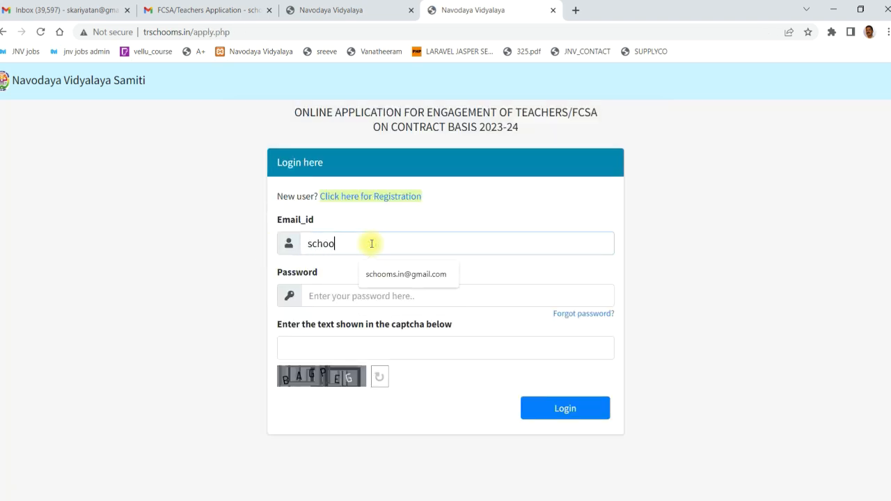
click(402, 272)
click(339, 298)
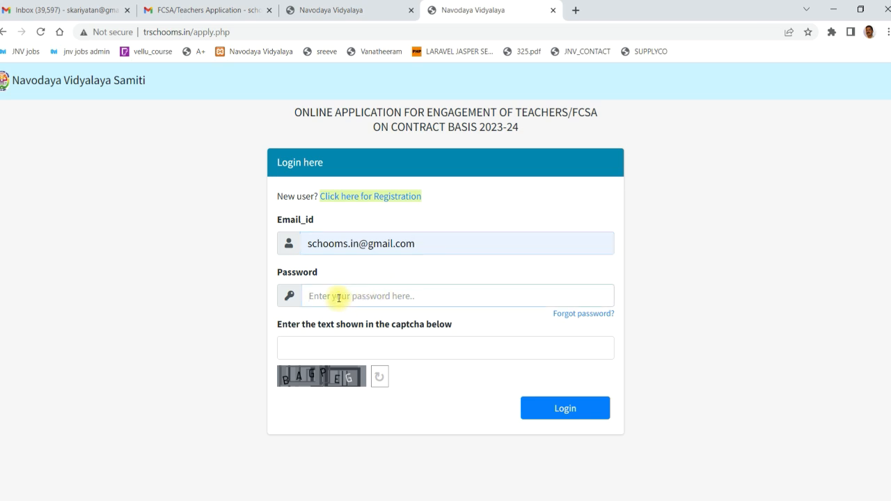
text(***)
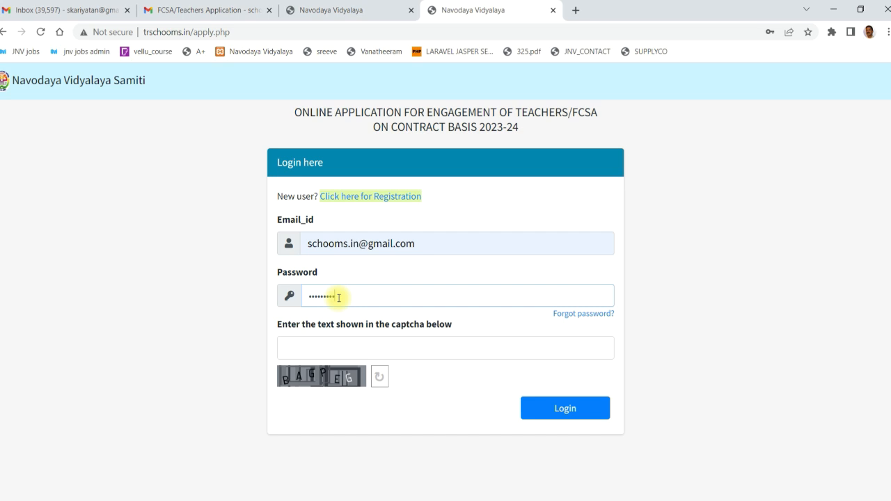
key(Tab)
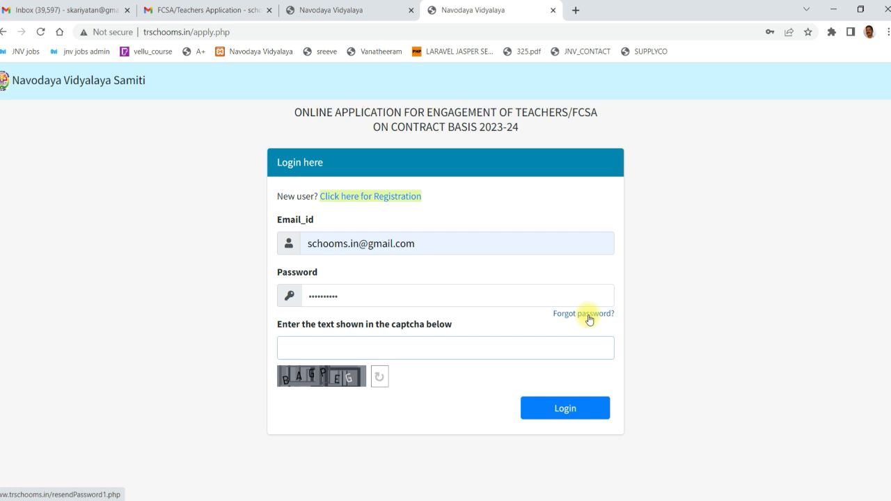
scroll(433, 348, up, 2)
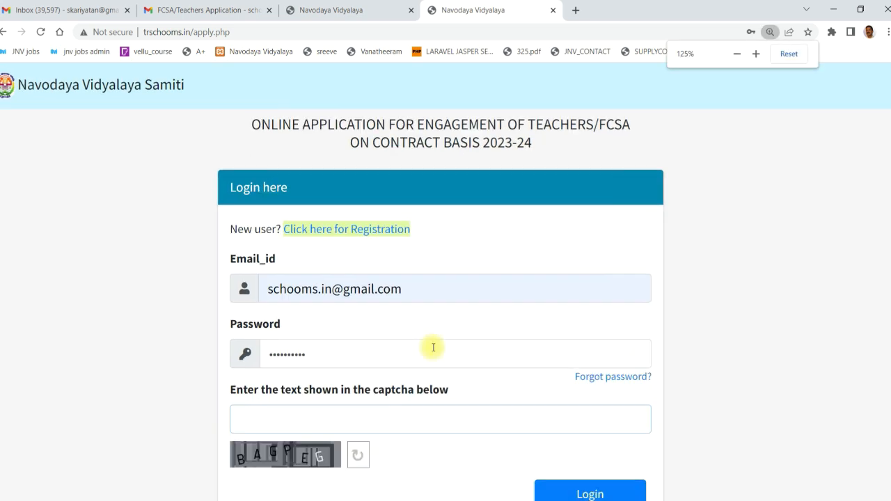
scroll(433, 347, down, 1)
click(262, 367)
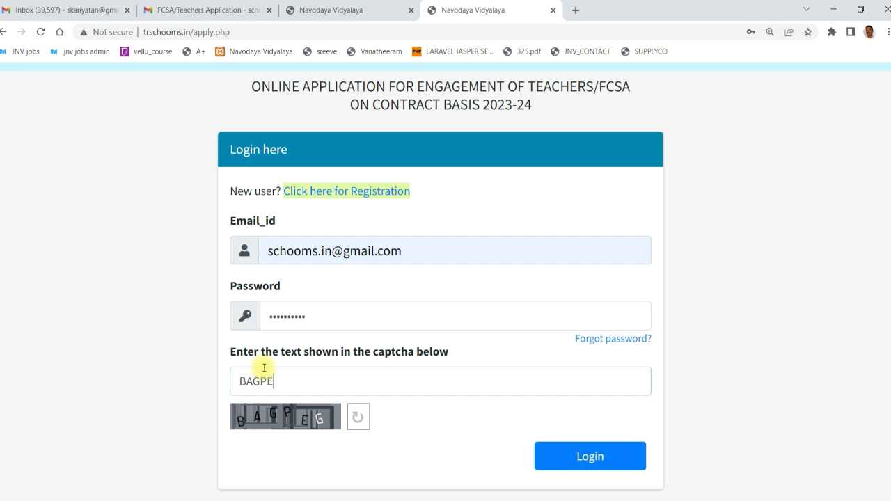
click(575, 461)
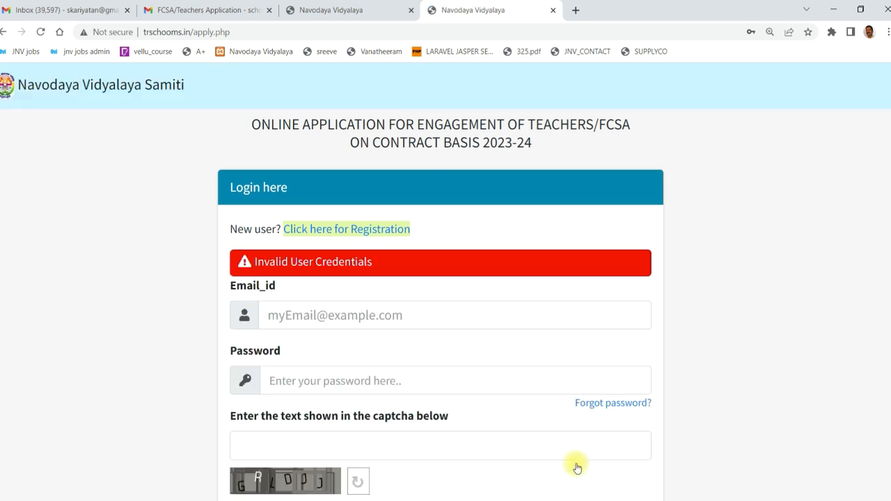
After 'Invalid User Credentials', re-enter the e-mail, password and captcha and log in again.
scroll(527, 321, down, 1)
click(322, 286)
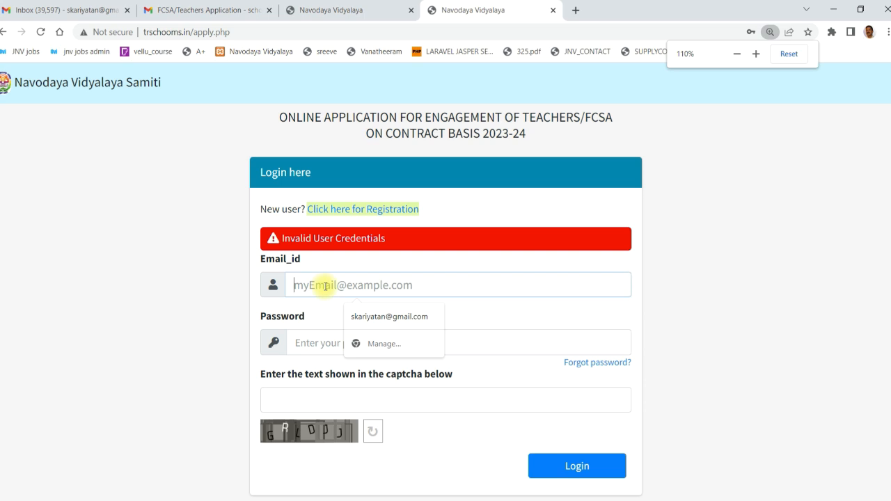
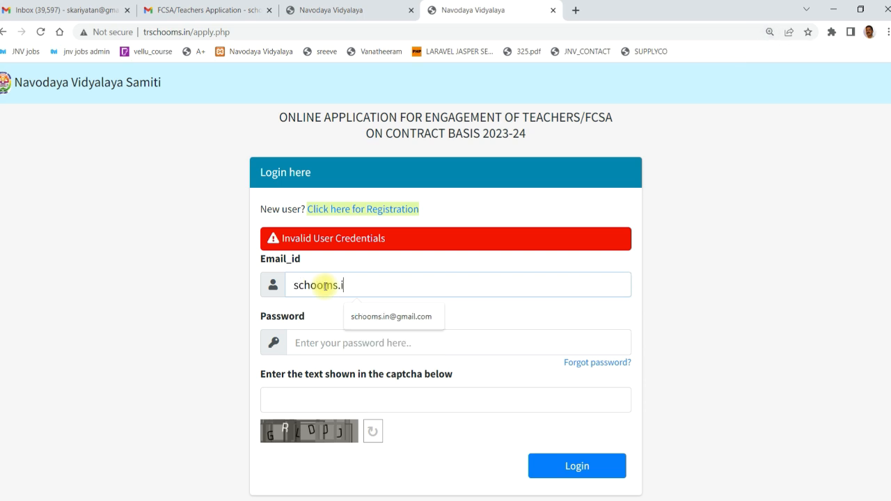
click(390, 310)
click(344, 341)
text(s)
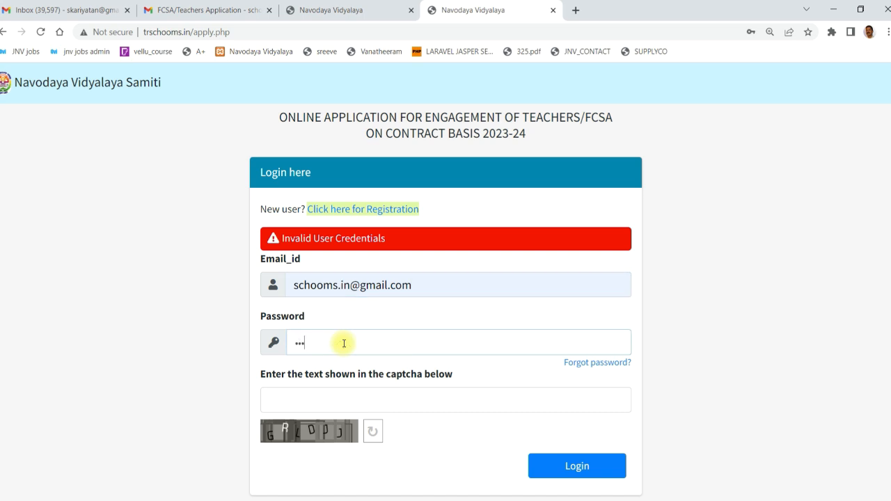
key(Tab)
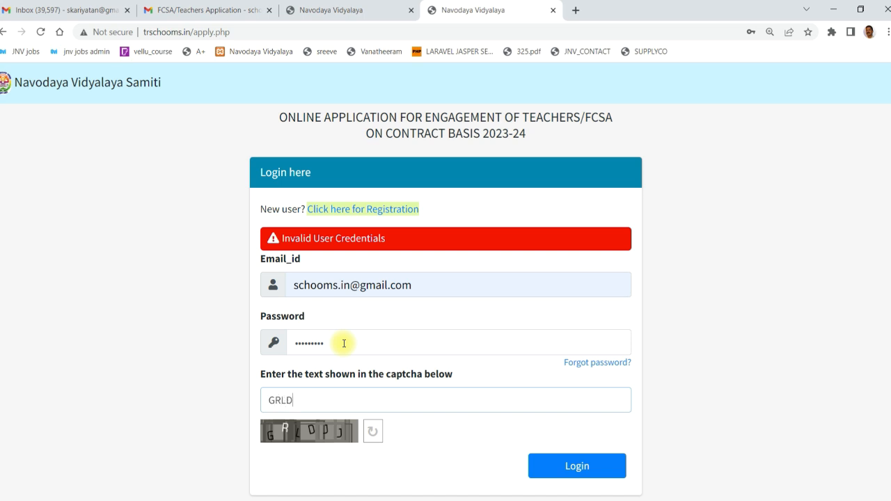
click(570, 465)
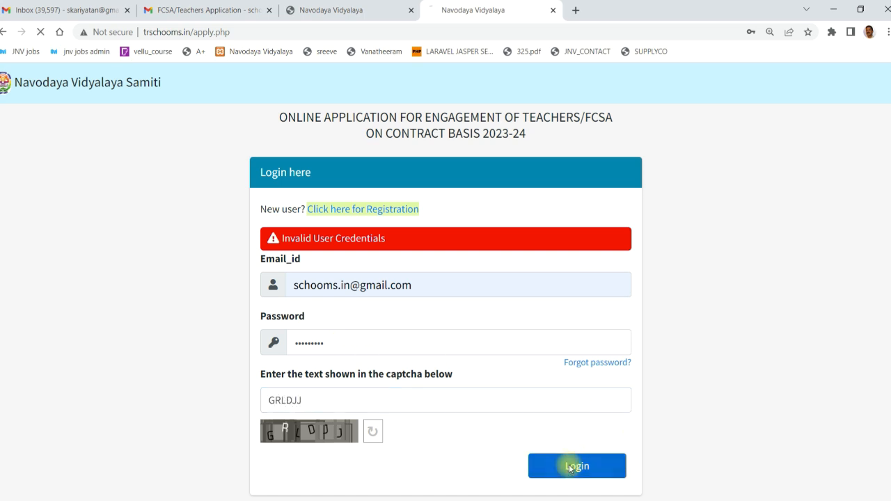
Fill in the applicant's name, mobile number and date of birth.
key(ctrl+minus)
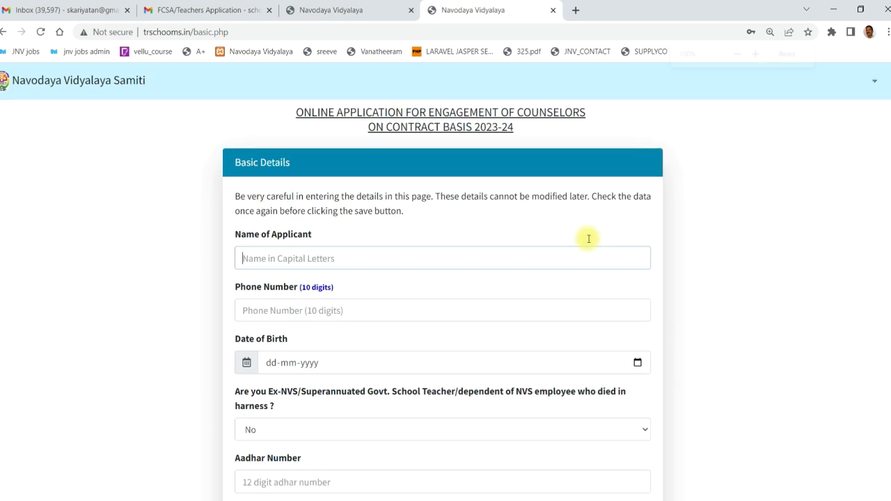
key(ctrl+minus)
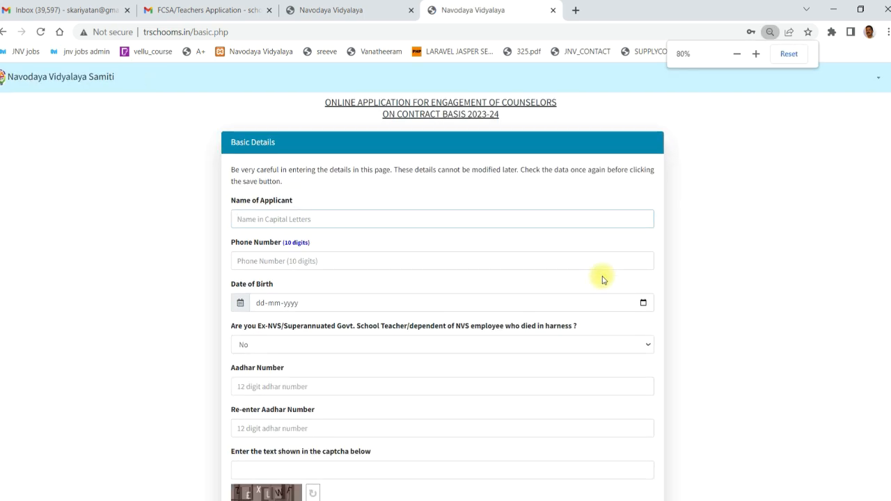
key(ctrl+plus)
scroll(603, 278, down, 1)
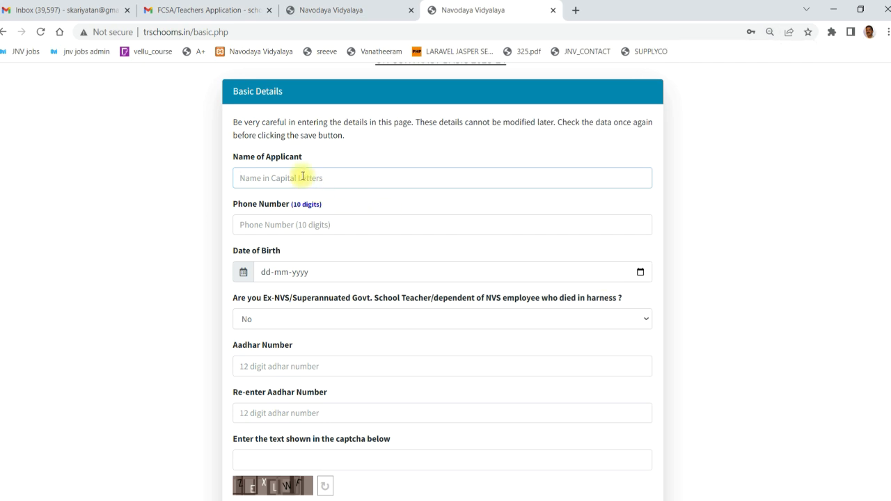
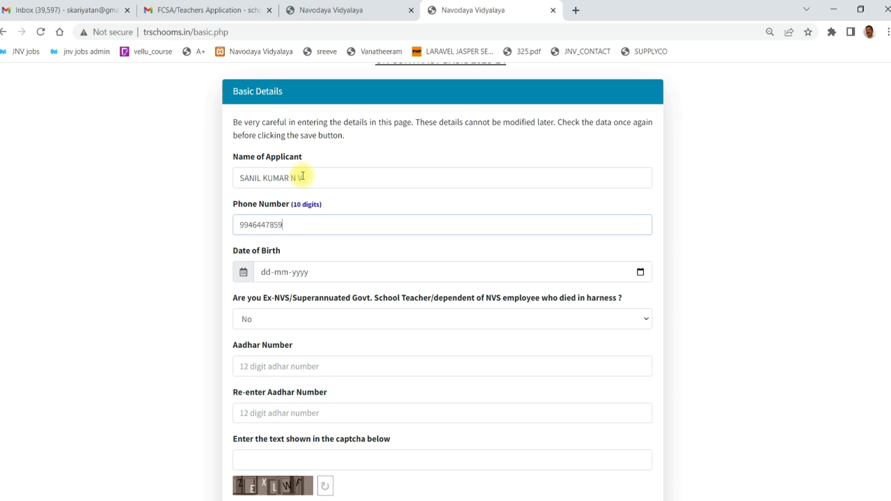
key(Tab)
text(2505)
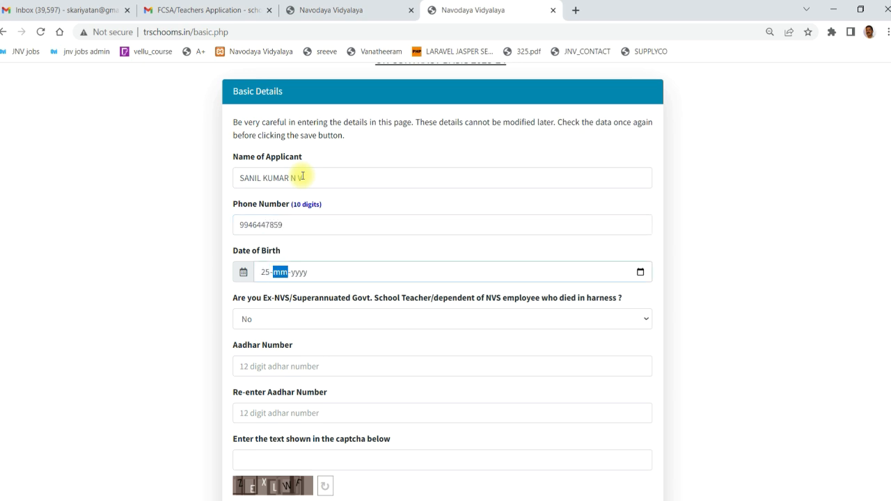
key(Tab)
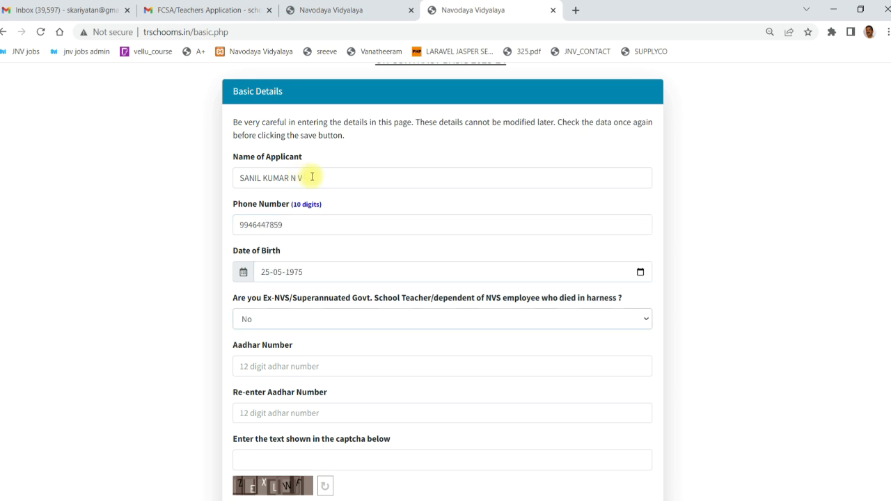
Answer No to the ex-service question and enter the Aadhar number in both fields.
scroll(311, 177, down, 1)
click(265, 255)
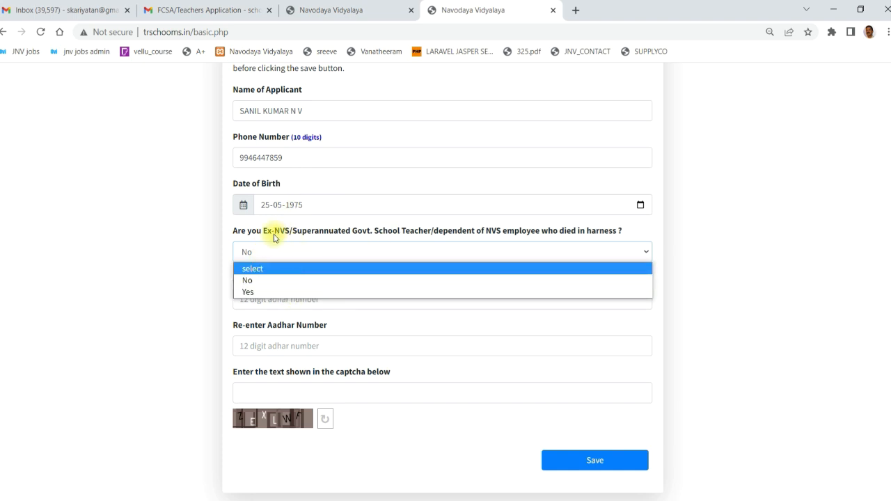
click(287, 292)
click(270, 254)
click(267, 279)
click(288, 299)
key(ctrl+v)
click(285, 346)
text(111111111111)
Refresh the captcha, enter its text and save the basic details.
click(268, 390)
key(ctrl+plus)
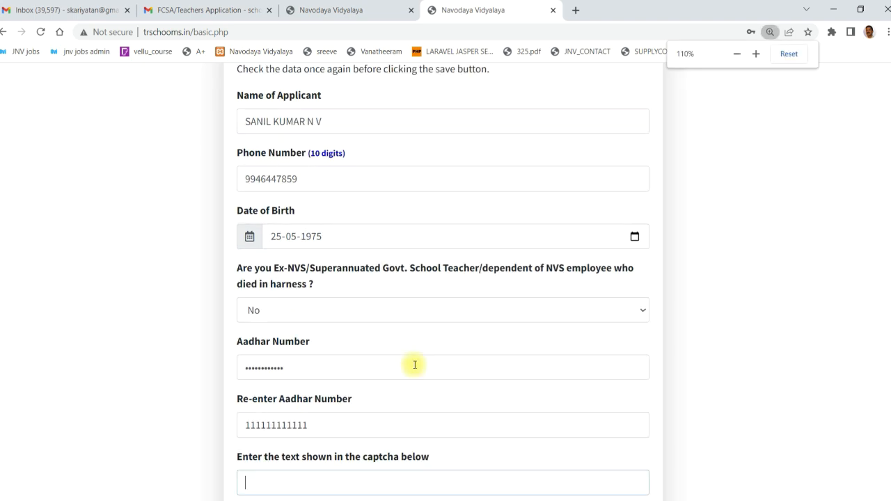
scroll(415, 365, down, 2)
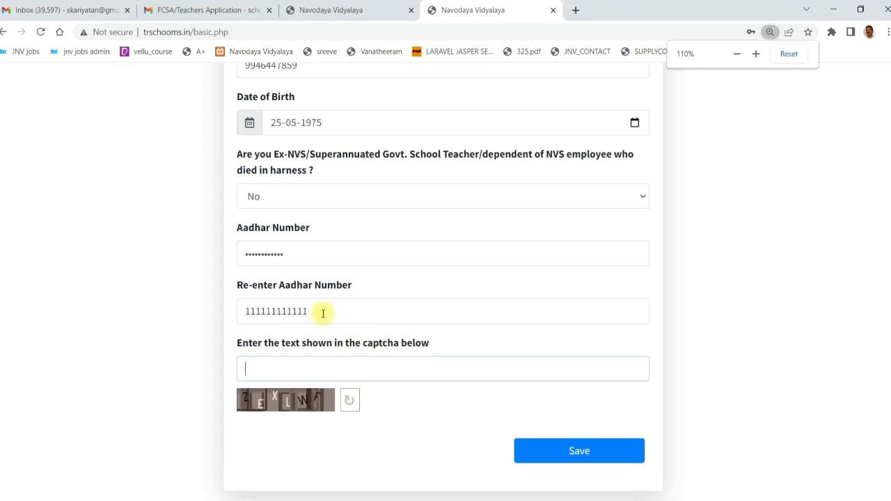
click(349, 400)
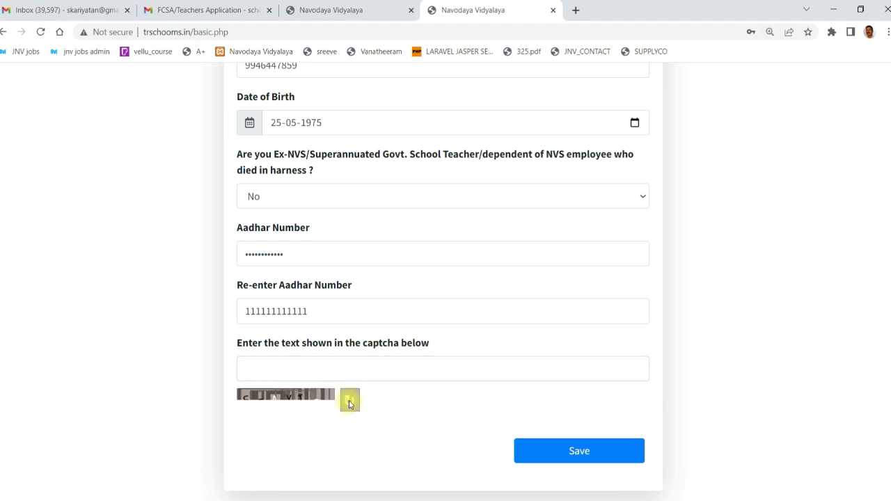
click(305, 368)
text(SCAYTR)
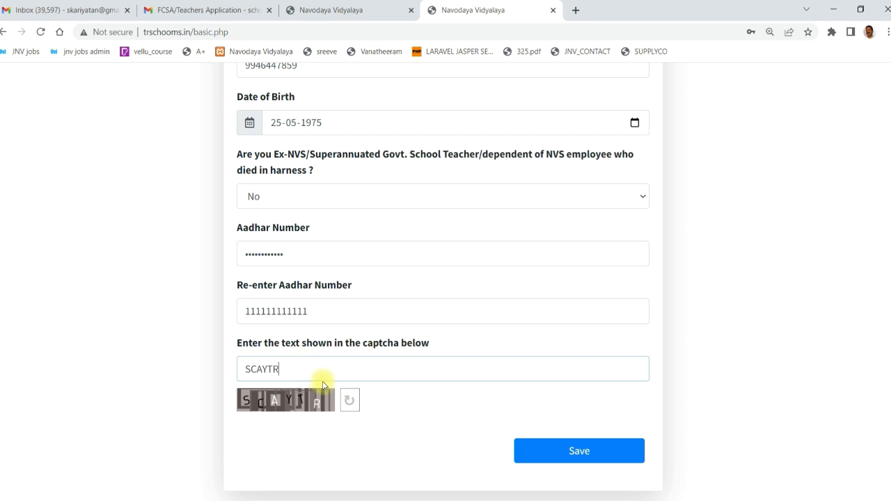
key(ctrl+minus)
click(589, 463)
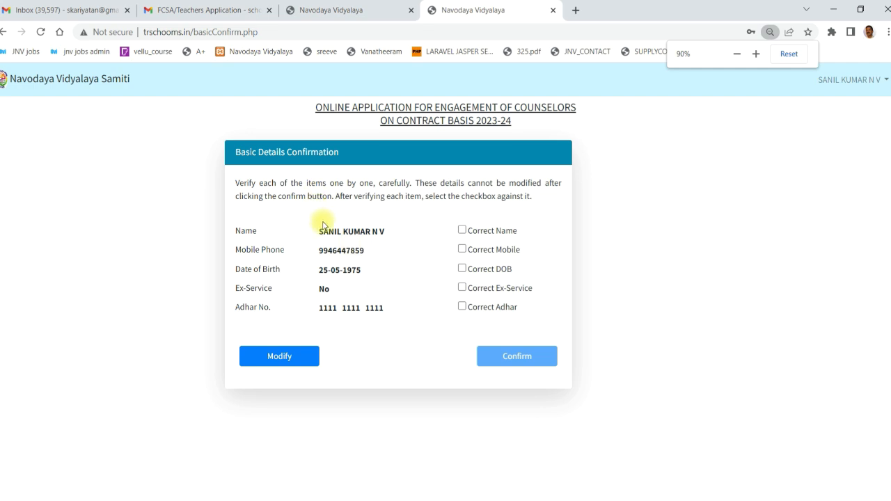
drag(319, 231, 391, 233)
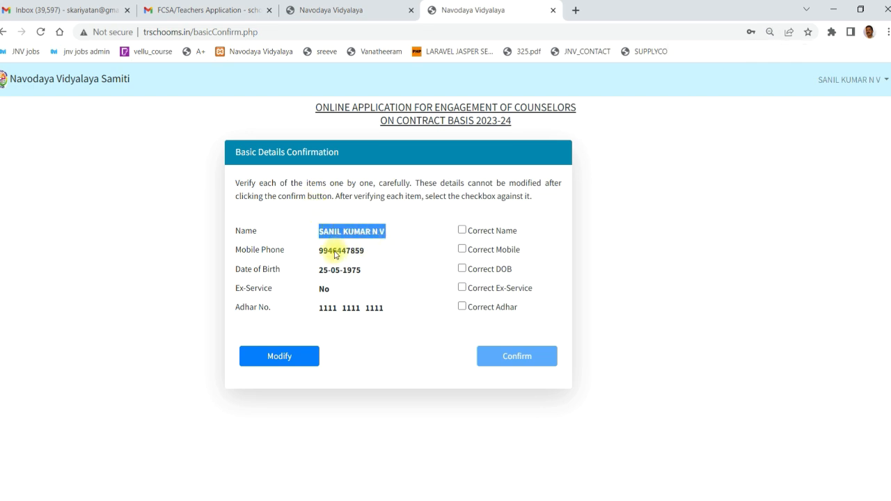
click(368, 254)
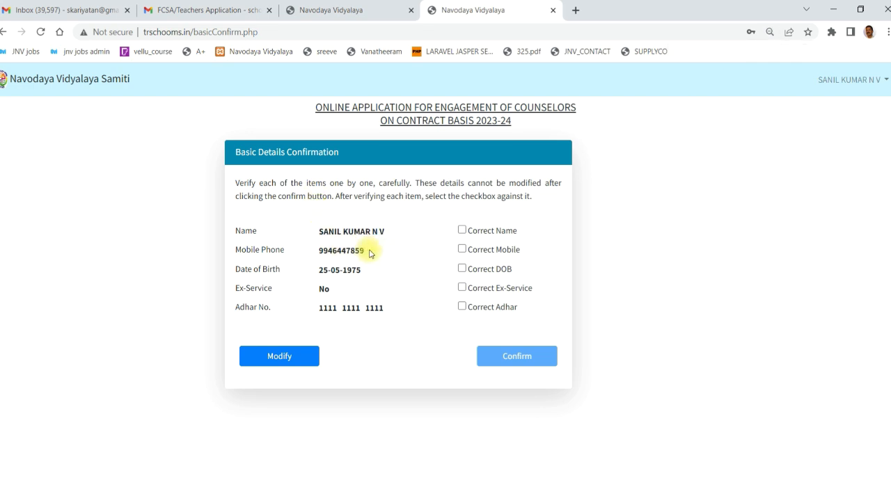
drag(318, 251, 350, 255)
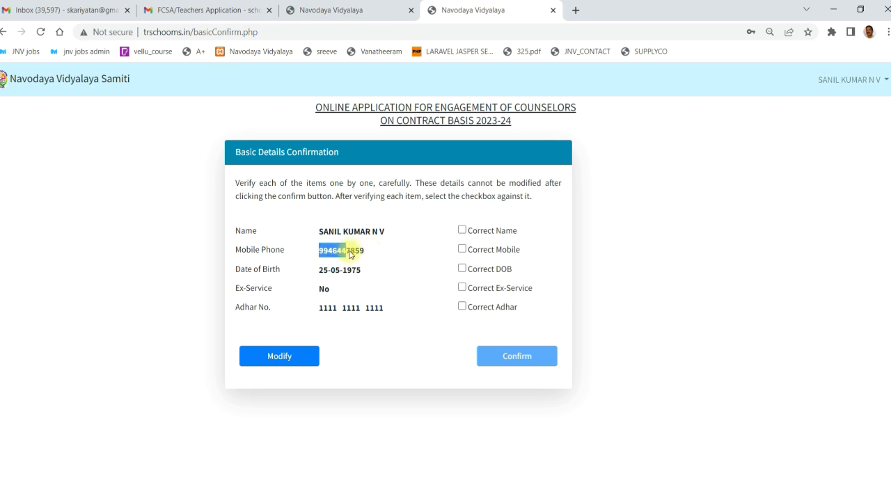
click(376, 277)
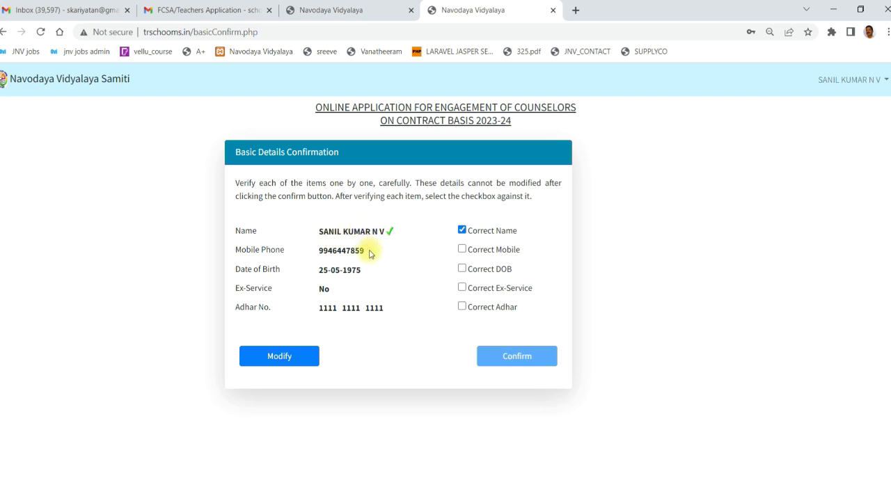
click(279, 356)
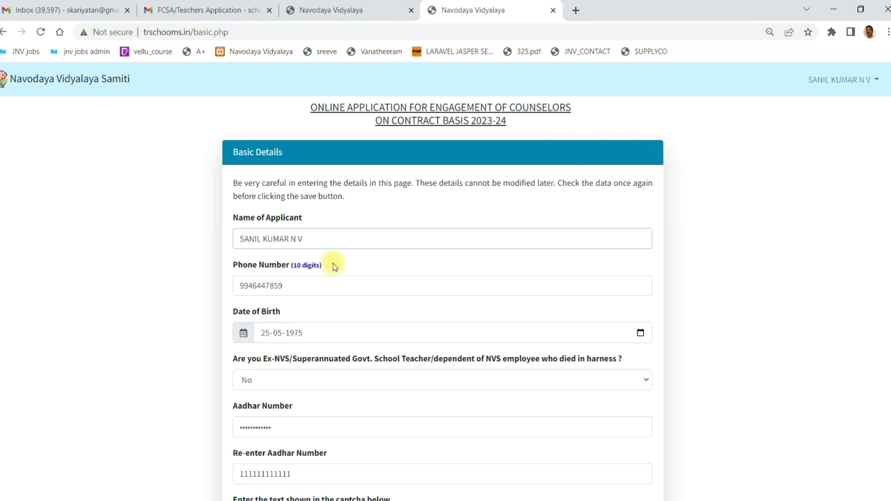
scroll(334, 244, down, 2)
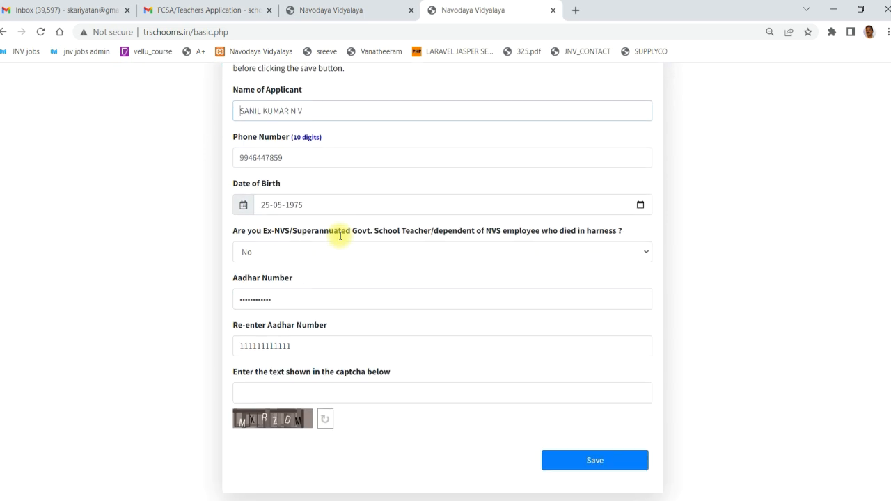
click(283, 387)
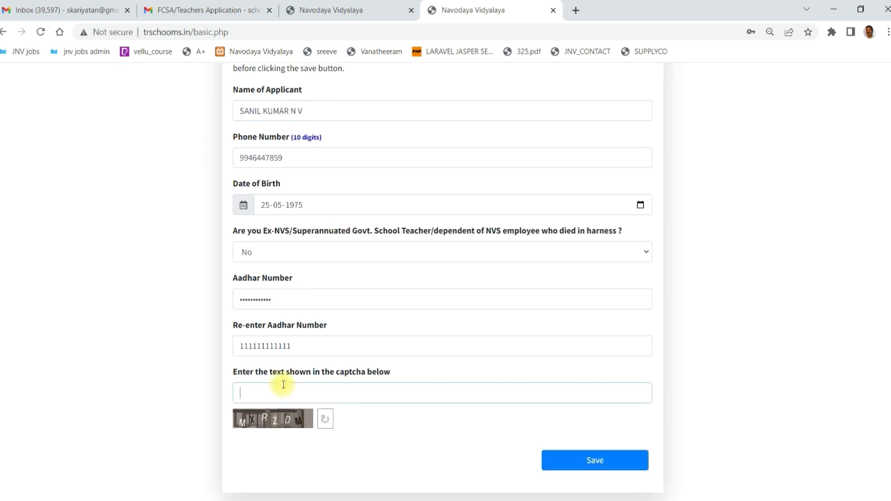
text(MXRZDM)
click(567, 462)
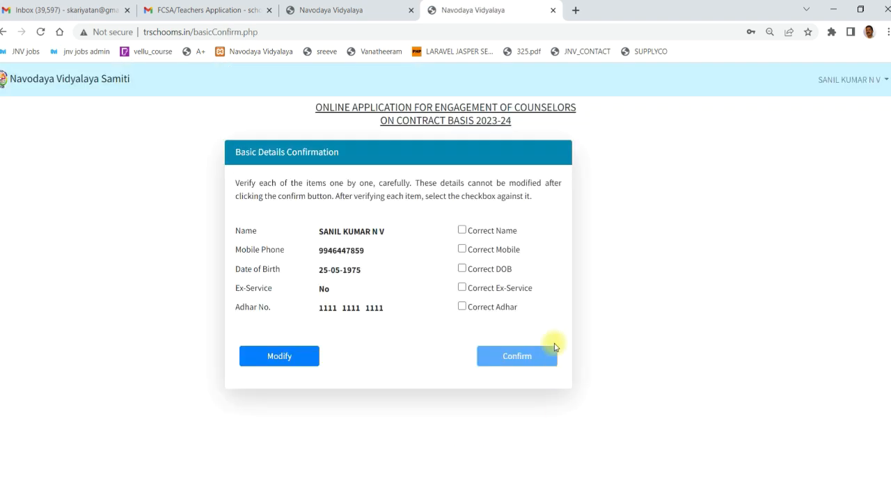
Tick Correct for the name, mobile and Aadhar number, then Confirm the details.
click(462, 230)
click(462, 249)
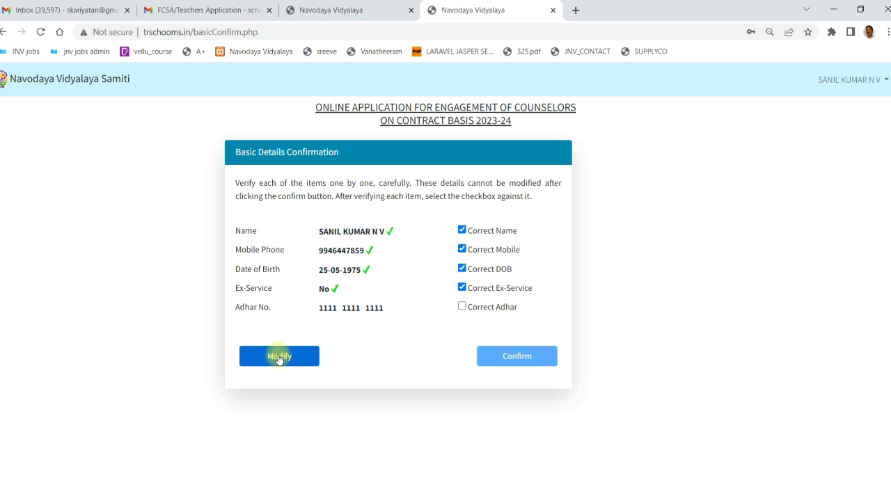
click(460, 307)
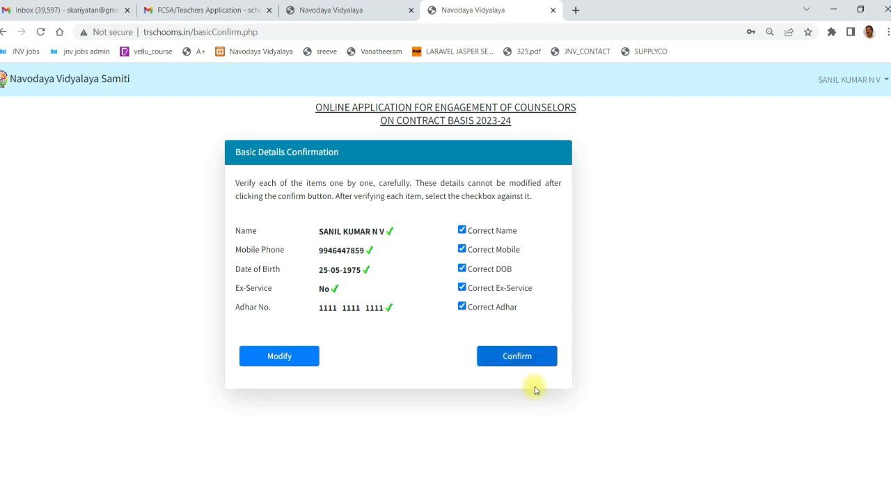
click(524, 358)
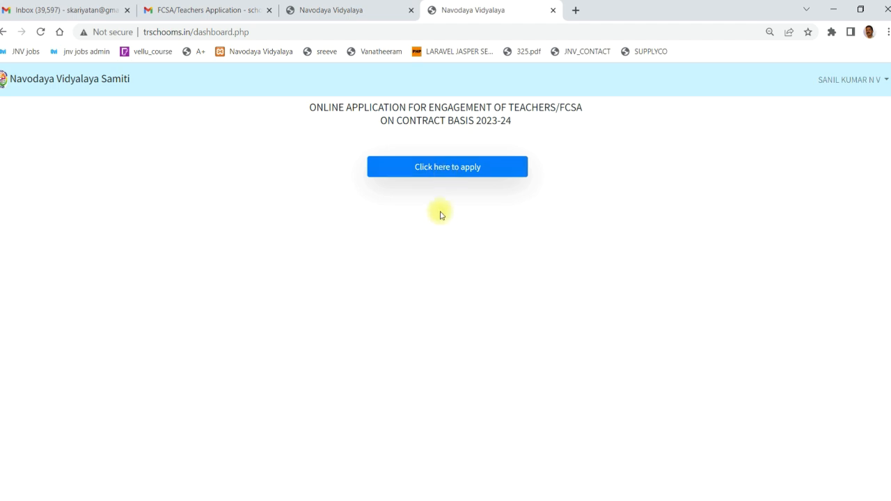
Start a new application, choosing the HYDERABAD region and the PGT Maths post, and save.
click(448, 168)
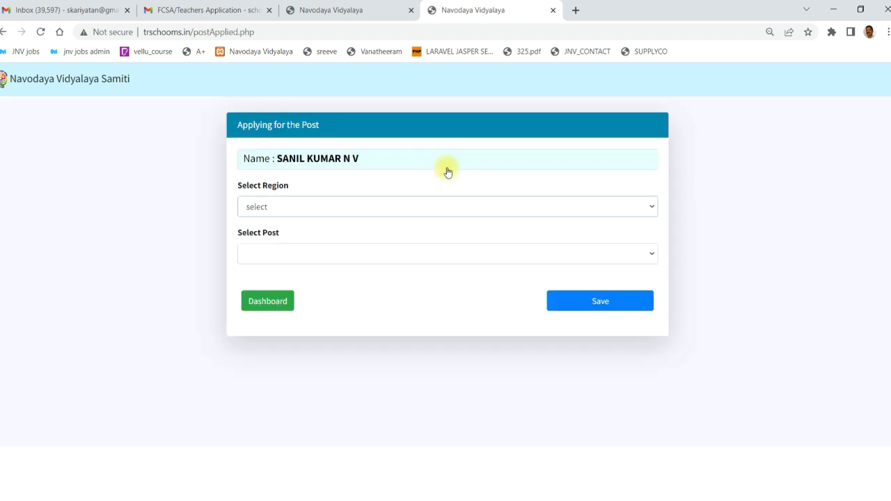
click(288, 207)
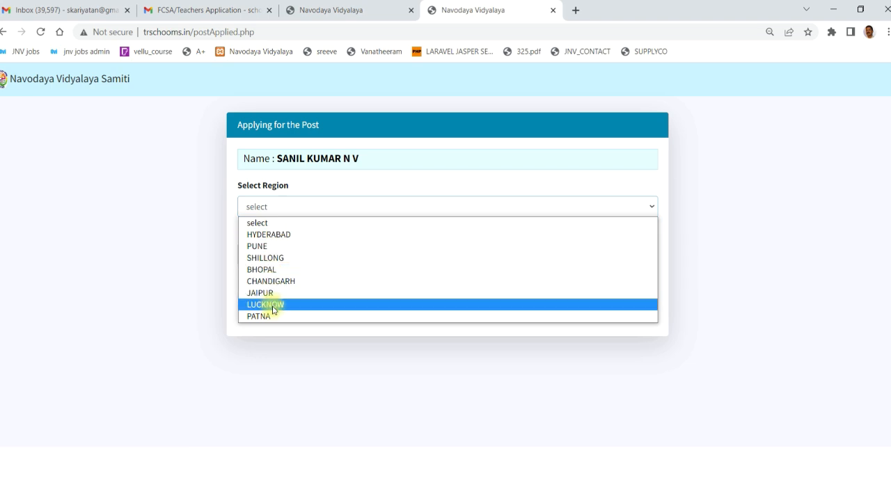
click(276, 237)
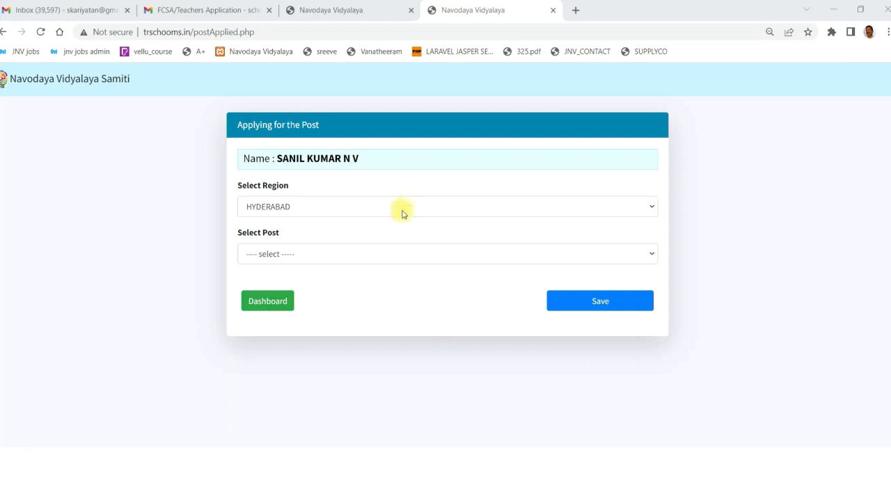
click(288, 255)
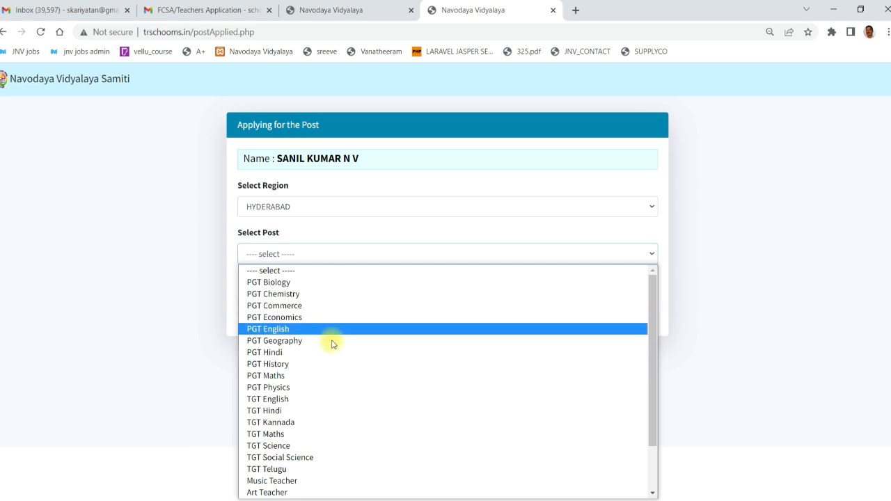
scroll(323, 360, down, 2)
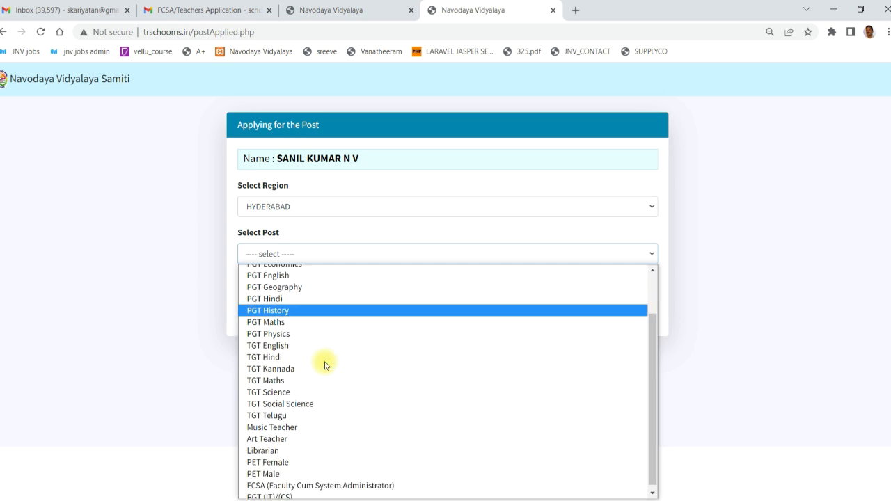
click(329, 317)
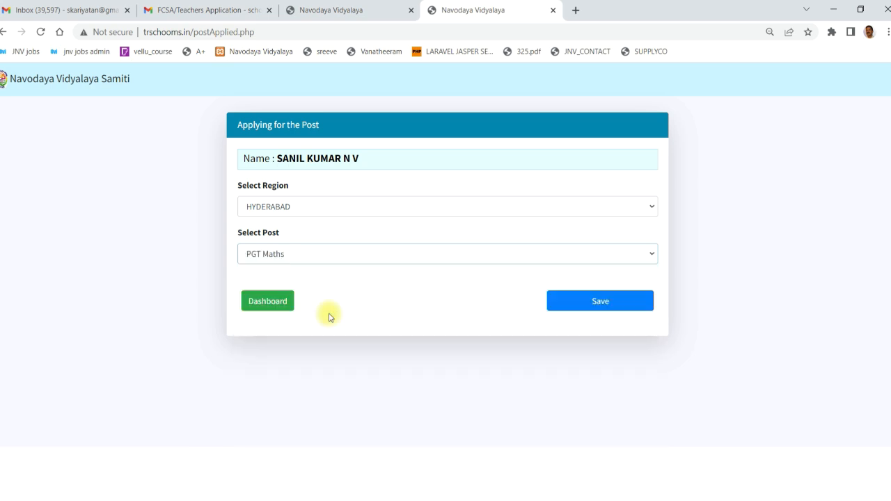
click(583, 304)
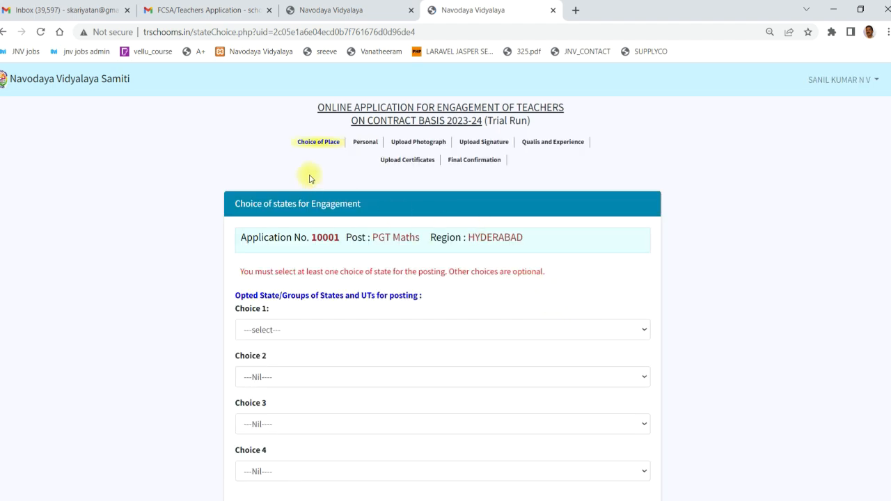
Set Choice 1 to Andhra Pradesh, Telangana & Yanam(UT) and Choice 2 to Kerala, Mahe(UT) & Lakshadweep(UT), and save.
scroll(334, 160, down, 2)
scroll(338, 177, up, 2)
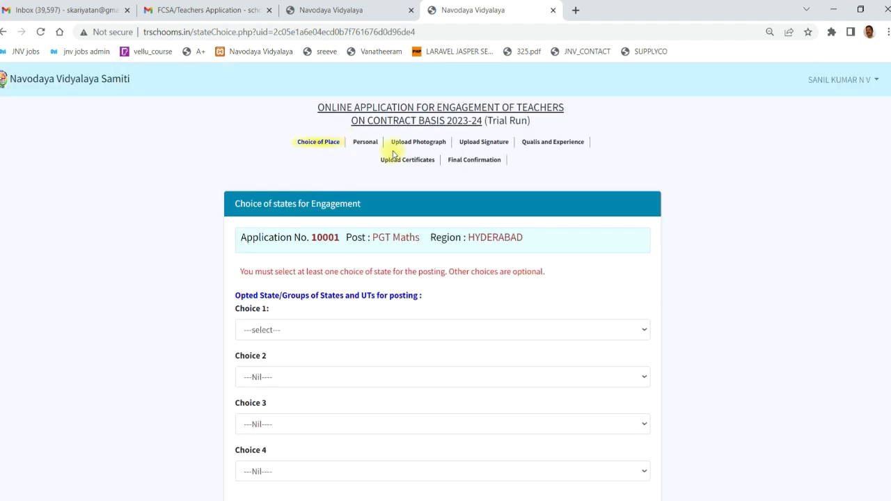
scroll(393, 155, down, 2)
click(274, 228)
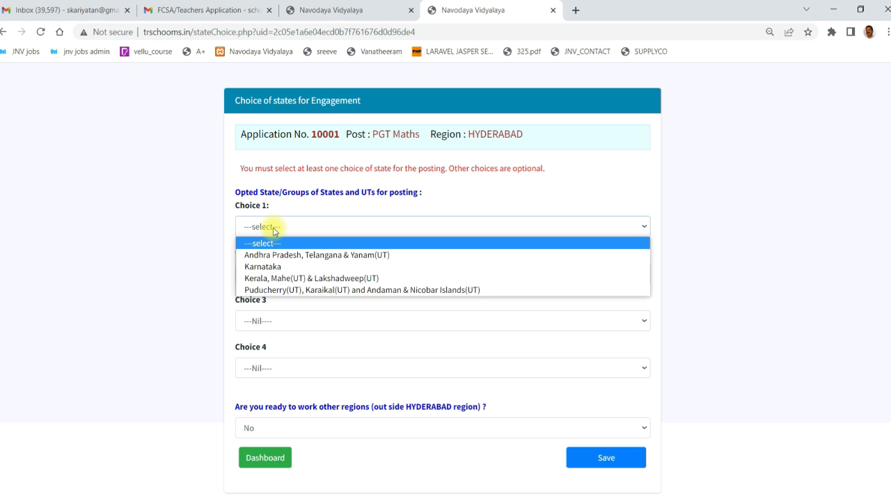
click(272, 254)
click(291, 276)
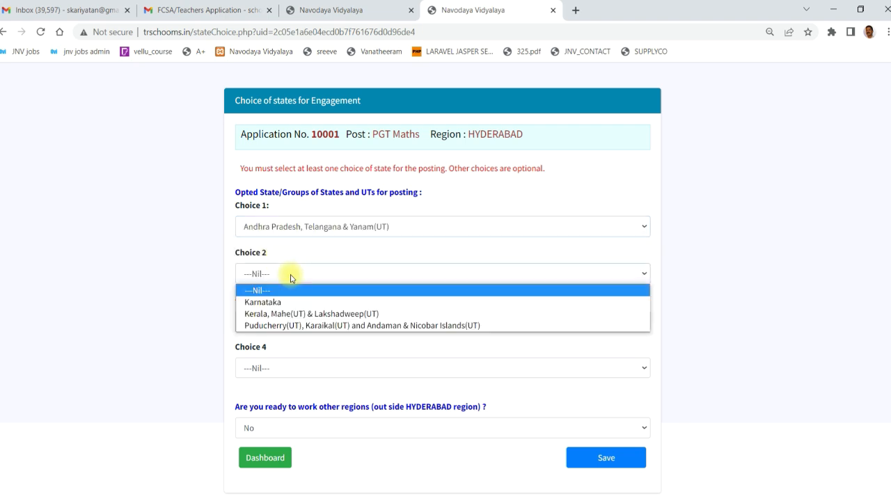
click(287, 314)
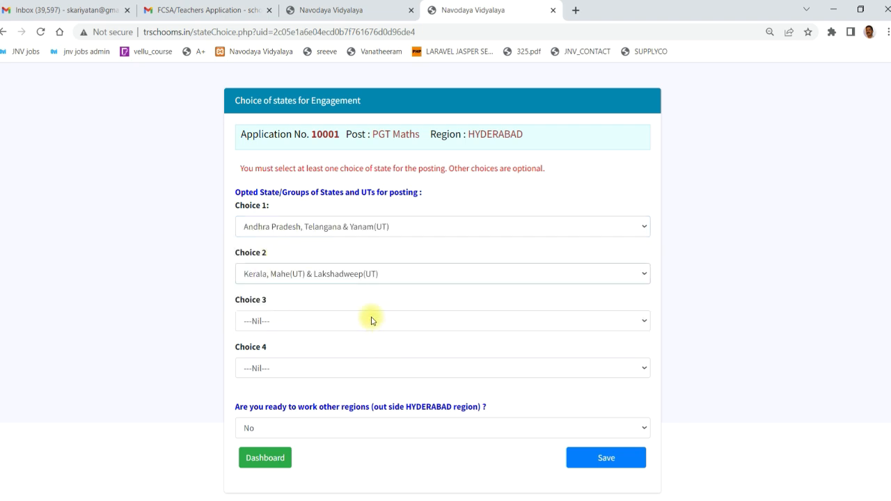
click(596, 456)
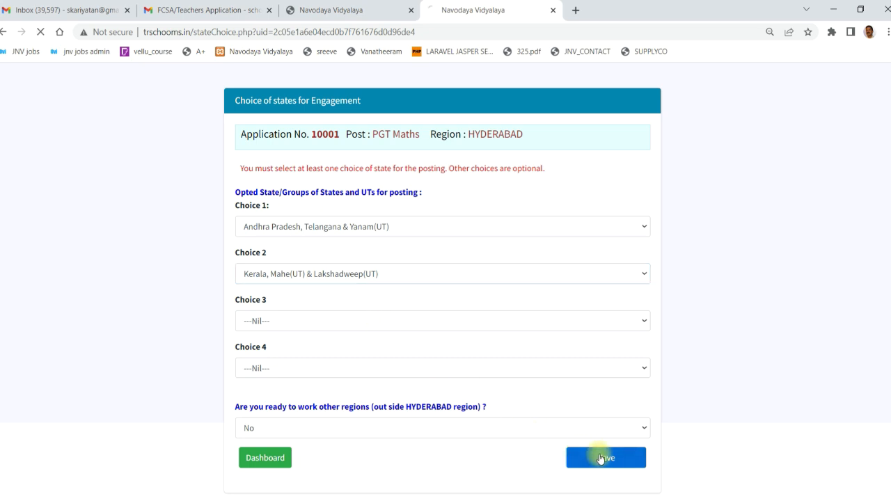
scroll(459, 313, down, 1)
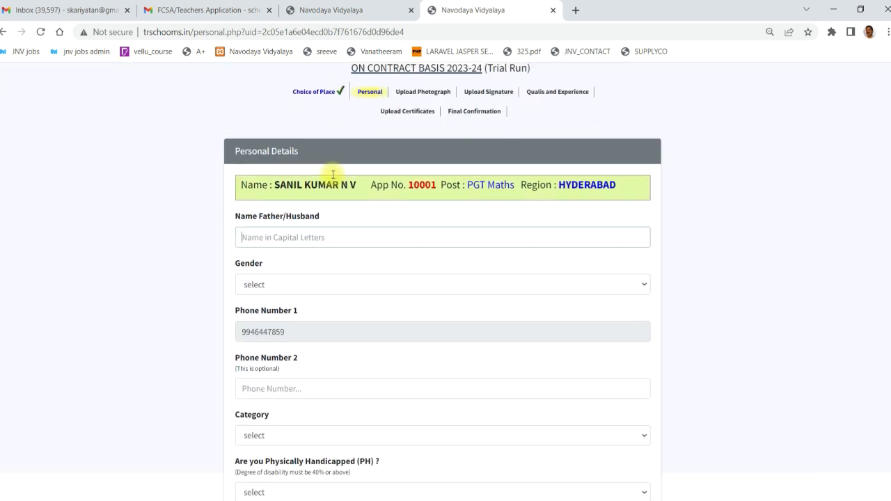
Enter the father's name, set gender to Male, and fill in the second phone number.
scroll(318, 164, up, 1)
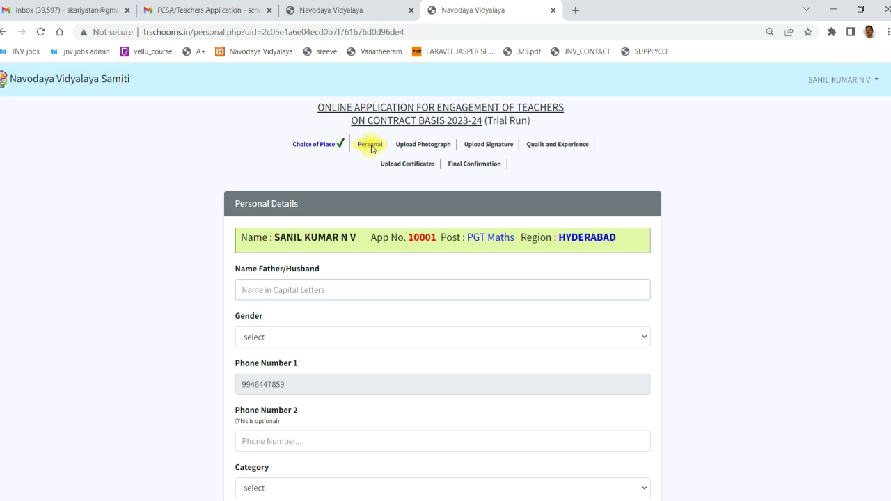
scroll(408, 241, down, 2)
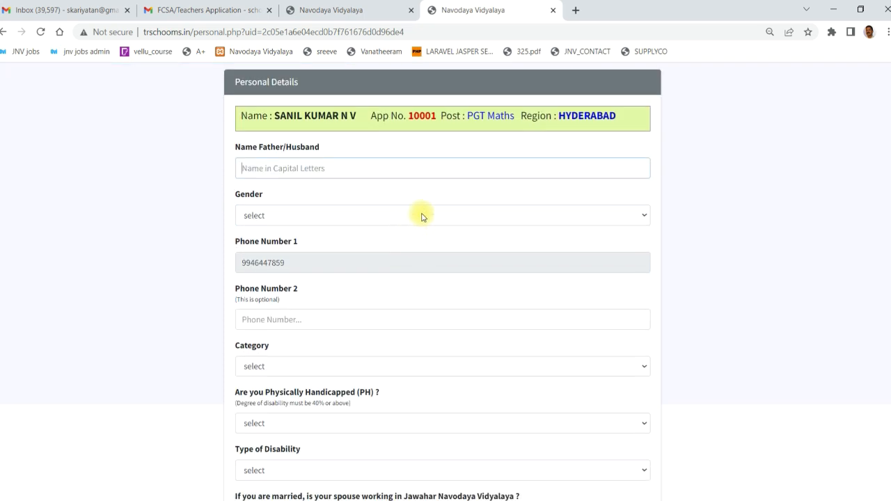
key(Tab)
key(m)
key(Tab)
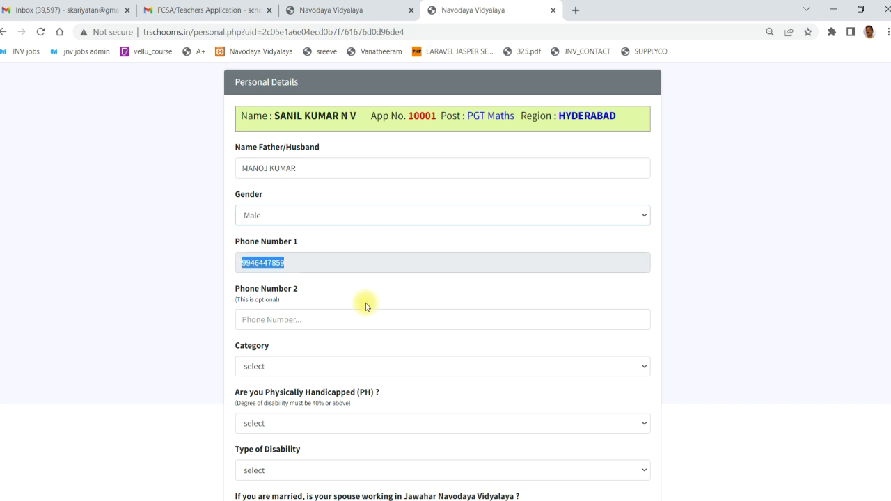
click(307, 266)
scroll(305, 262, down, 2)
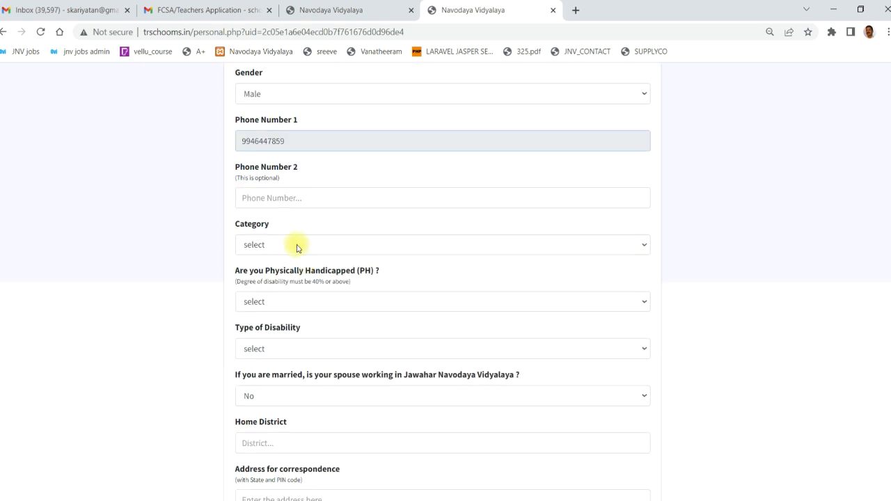
click(285, 197)
text(8281)
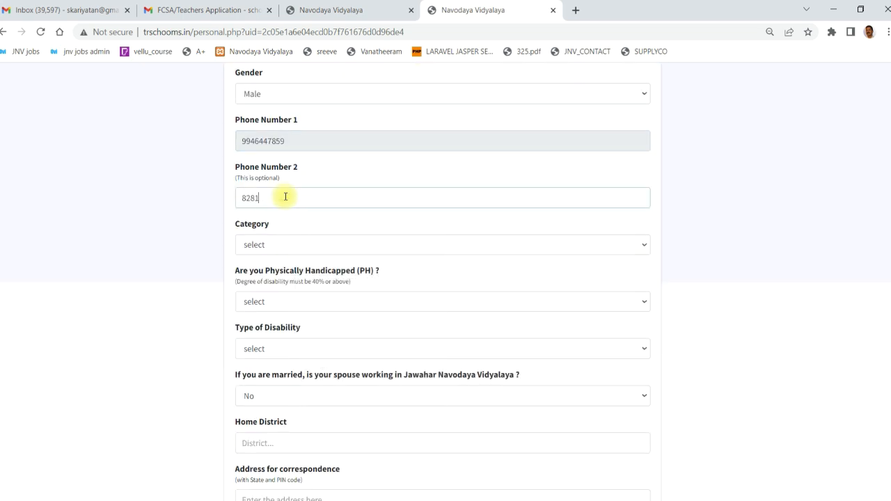
Set category to OBC, physically handicapped to No, and spouse working at Navodaya to No.
click(308, 241)
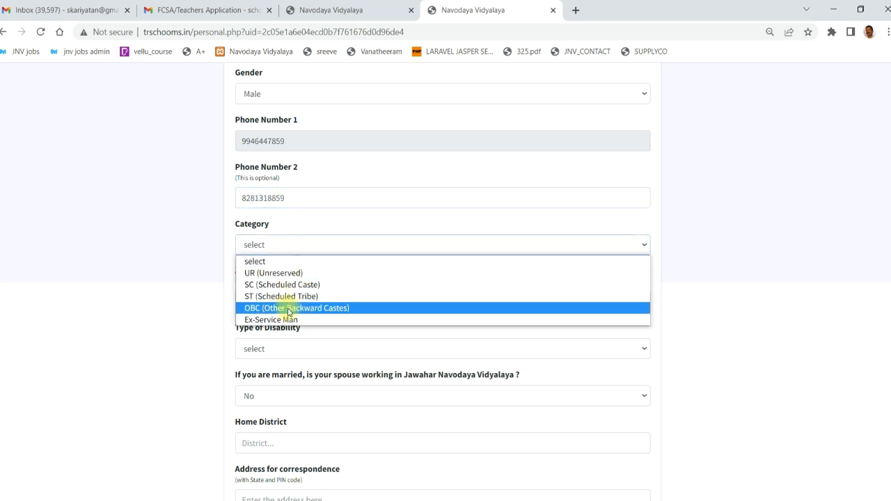
click(289, 311)
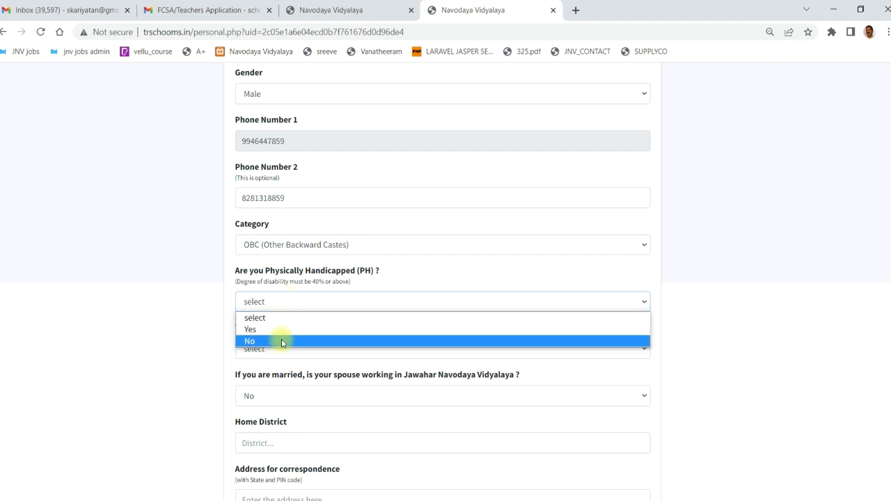
click(282, 341)
scroll(318, 314, down, 1)
click(278, 297)
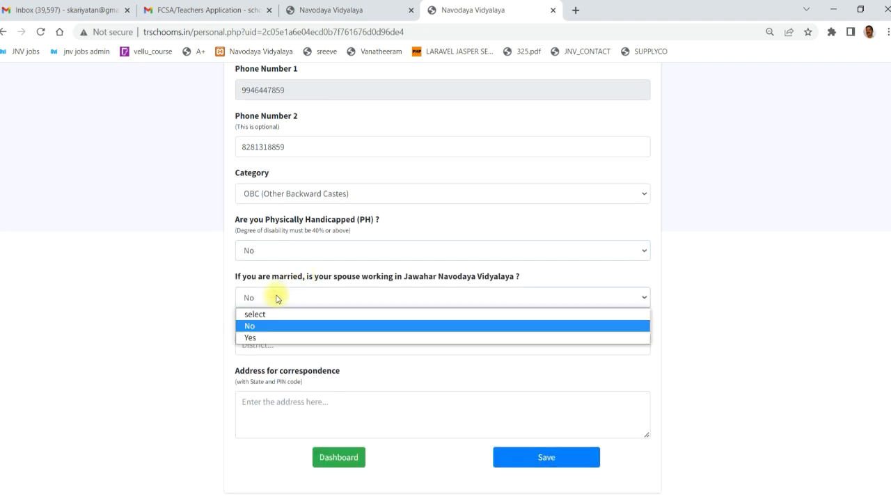
click(269, 339)
click(288, 354)
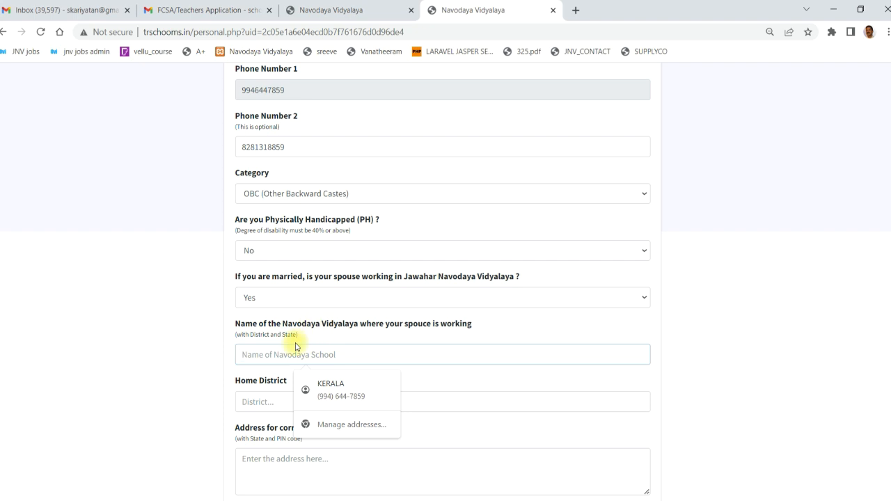
click(281, 297)
click(273, 334)
click(277, 300)
click(271, 323)
Enter the home district and correspondence address, then save the personal details.
click(280, 345)
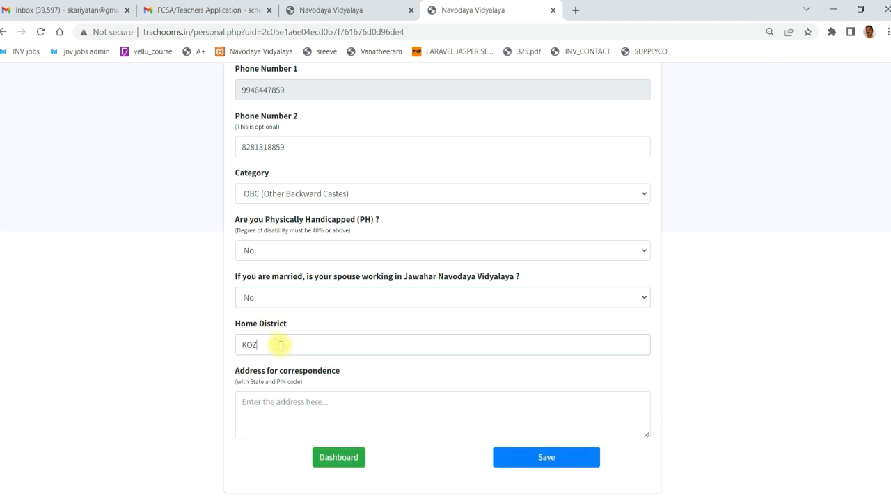
key(Tab)
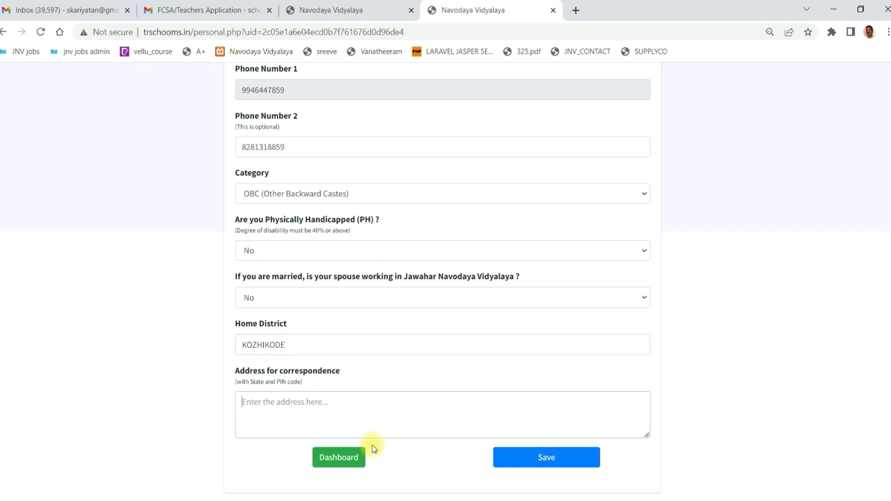
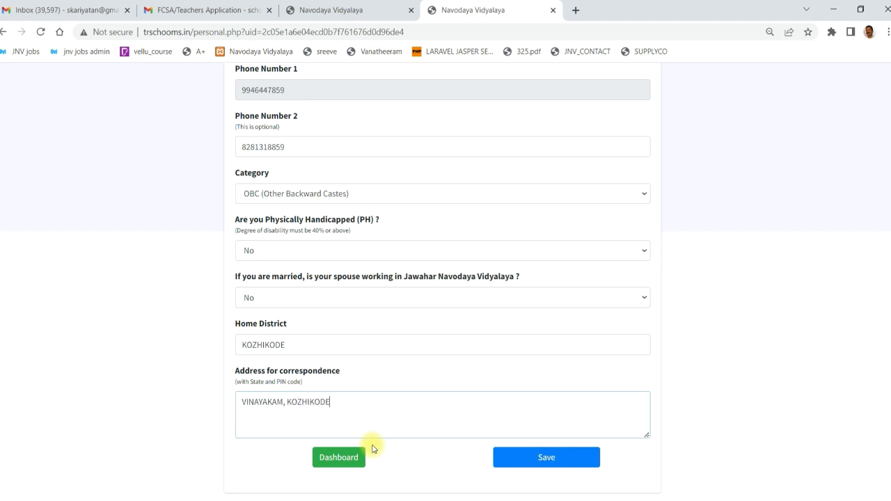
click(552, 460)
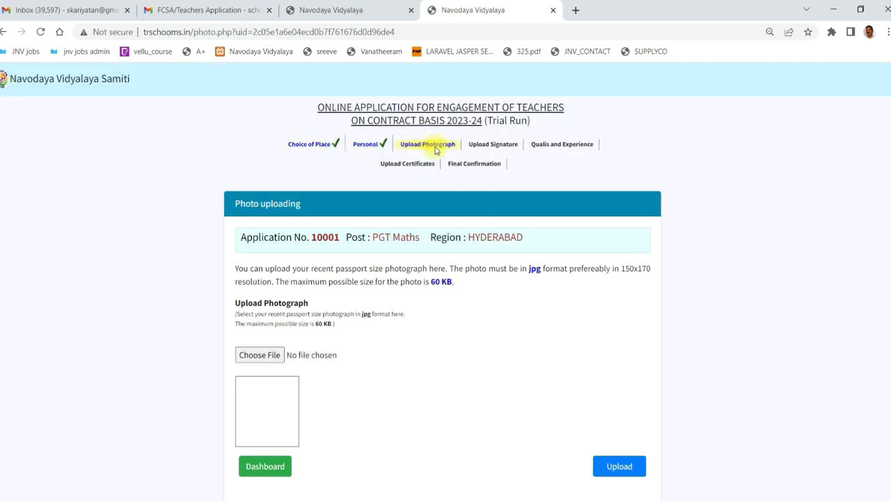
Upload photo.jpg from Desktop > jnv_application_data as the applicant's photograph.
scroll(441, 153, down, 1)
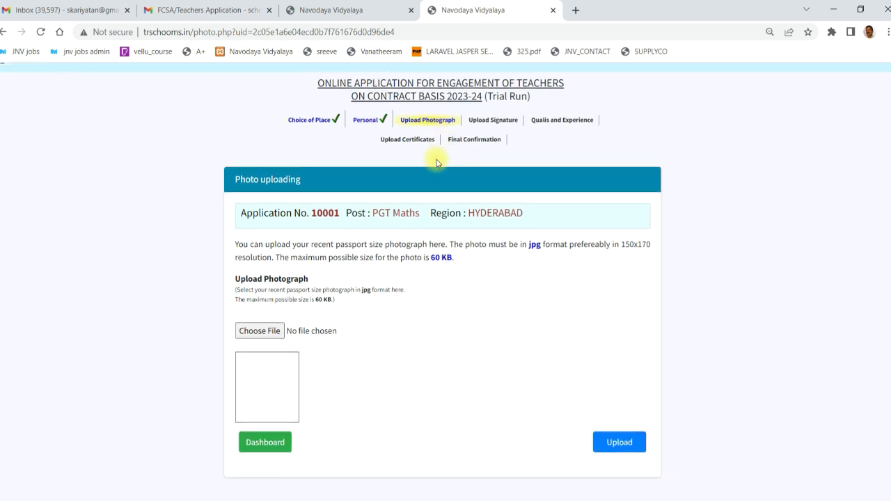
click(267, 331)
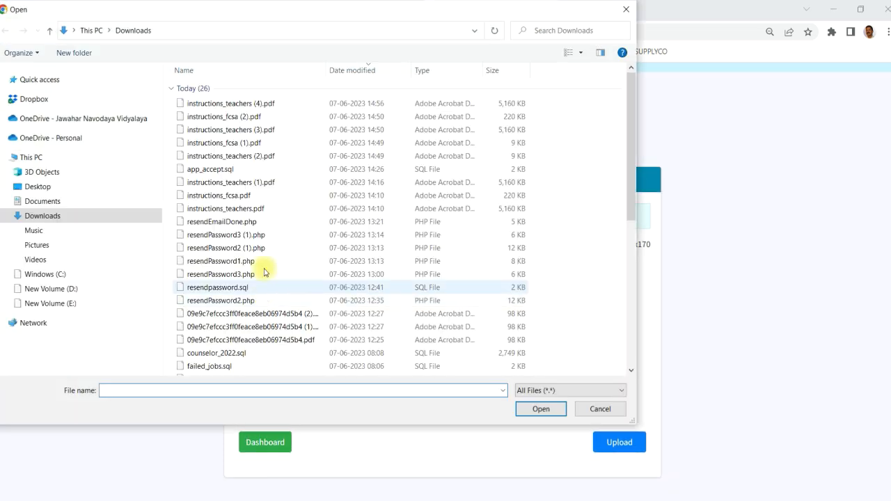
click(42, 201)
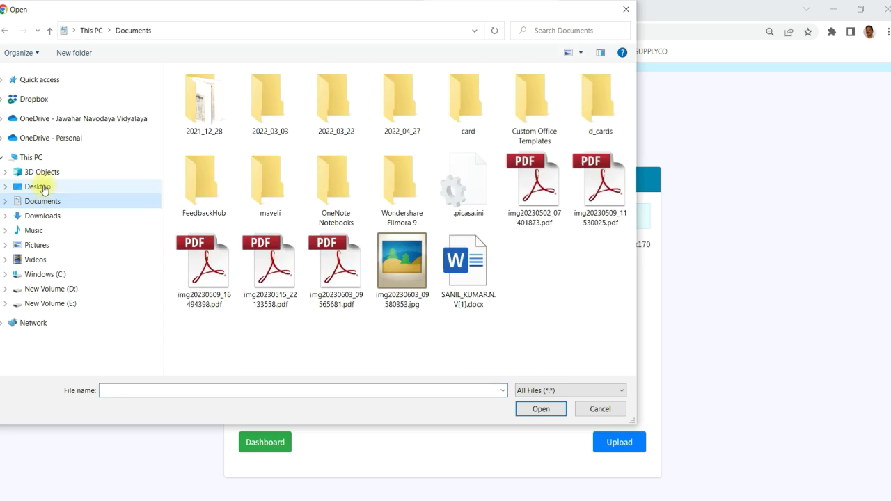
click(37, 187)
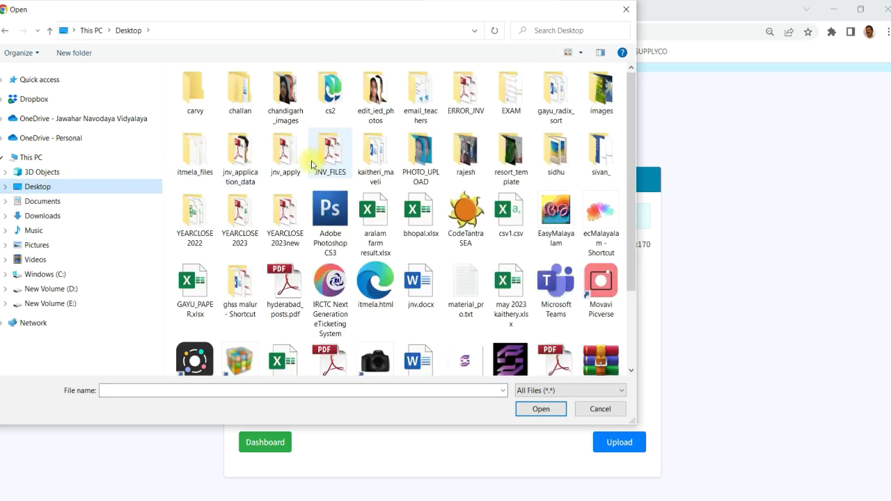
double_click(282, 157)
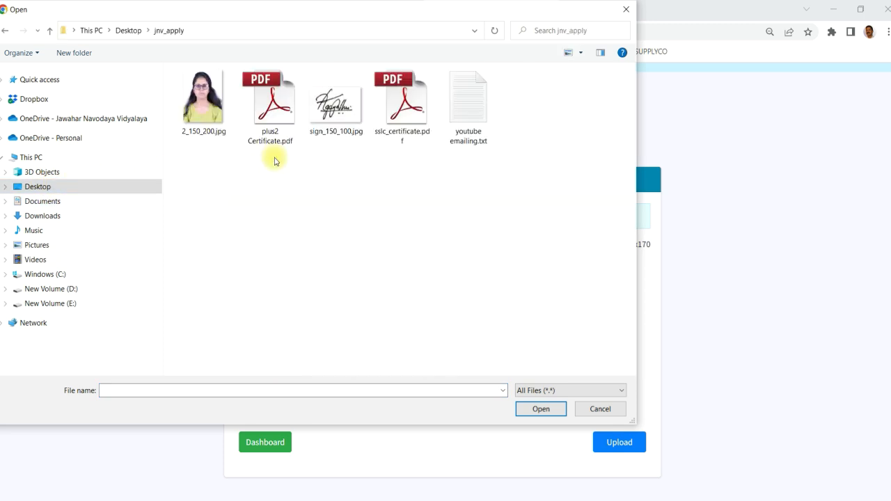
click(128, 30)
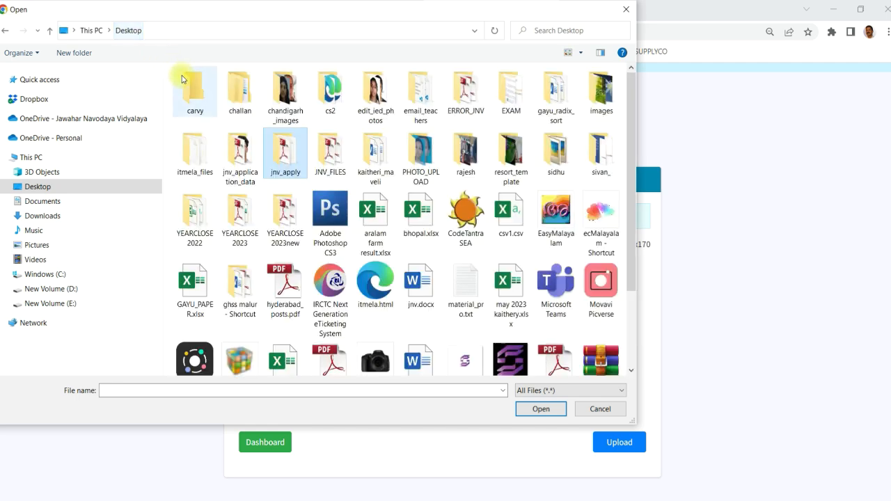
double_click(321, 165)
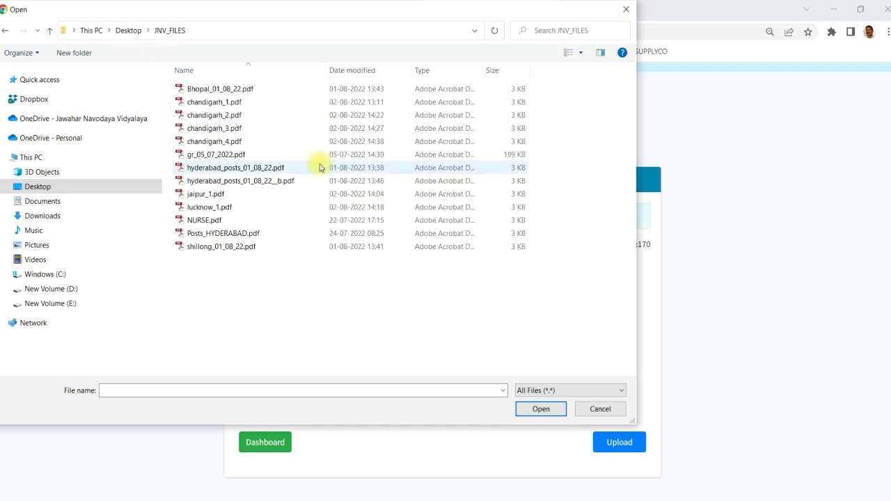
click(126, 31)
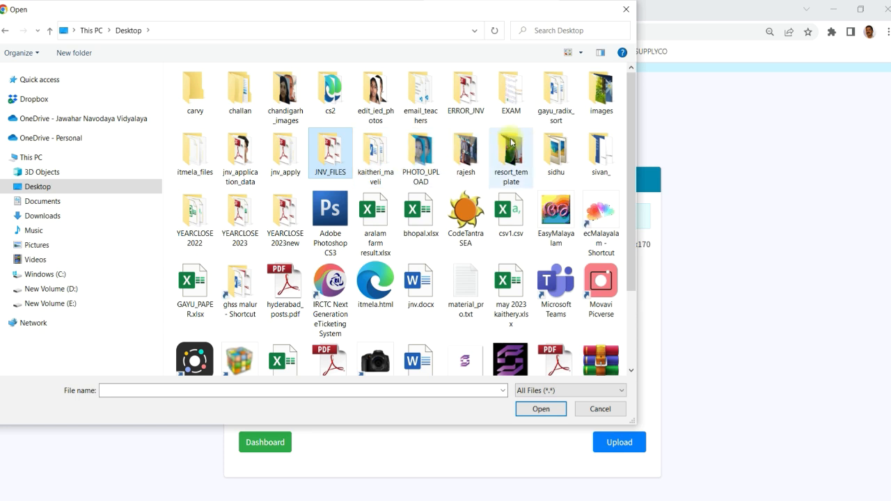
click(232, 152)
double_click(232, 152)
double_click(339, 99)
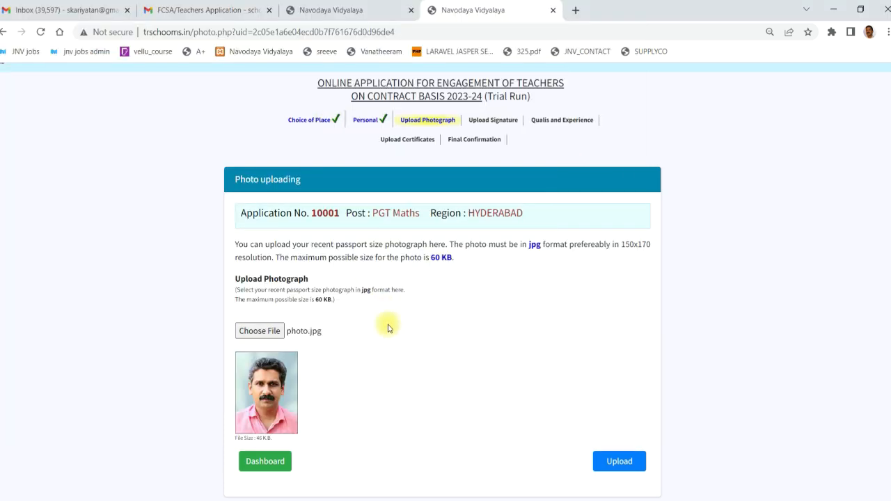
click(619, 459)
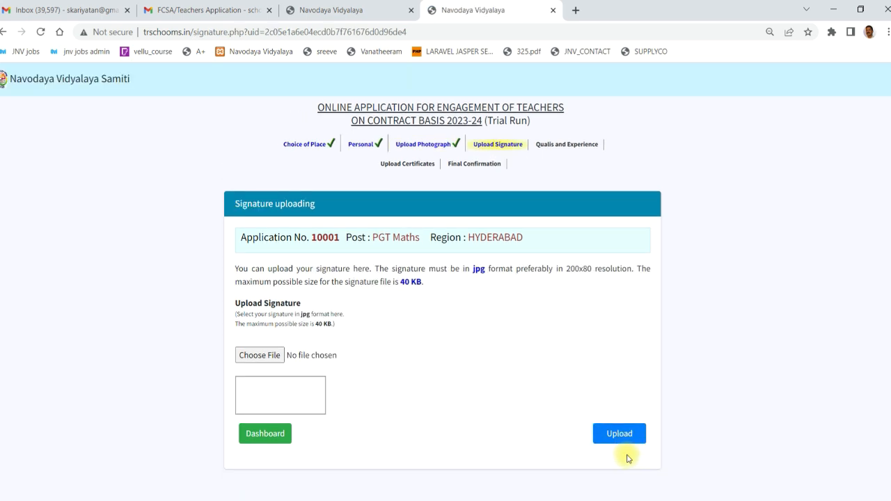
Attach sign_150_100.jpg as the signature file.
click(267, 355)
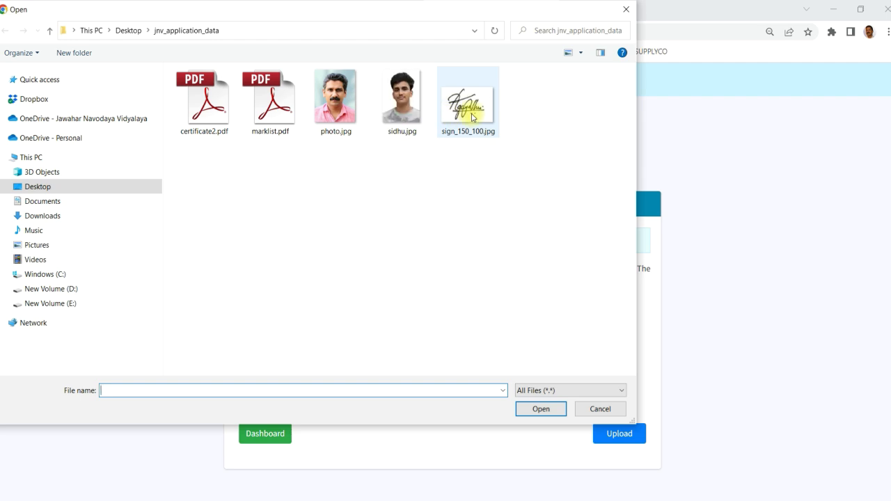
click(592, 409)
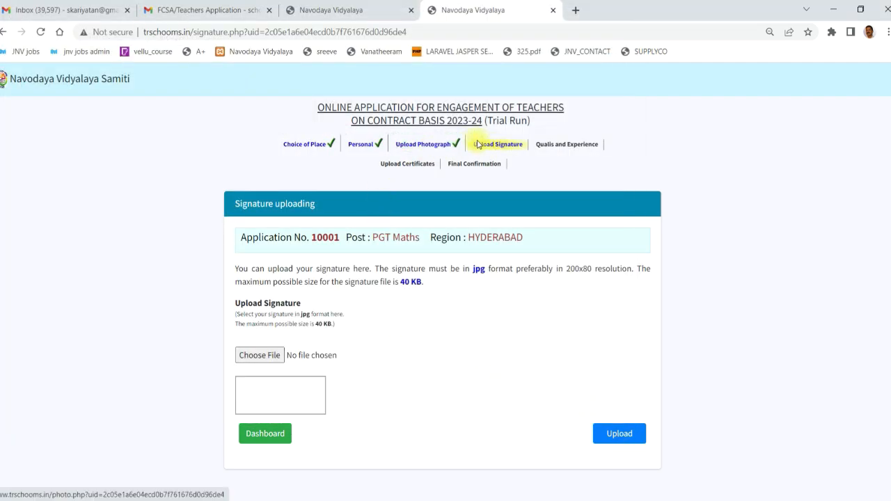
click(261, 354)
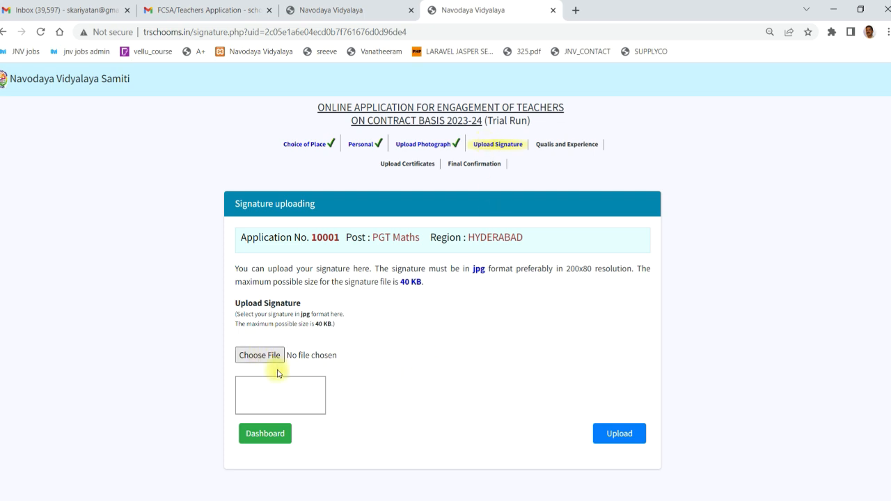
double_click(467, 101)
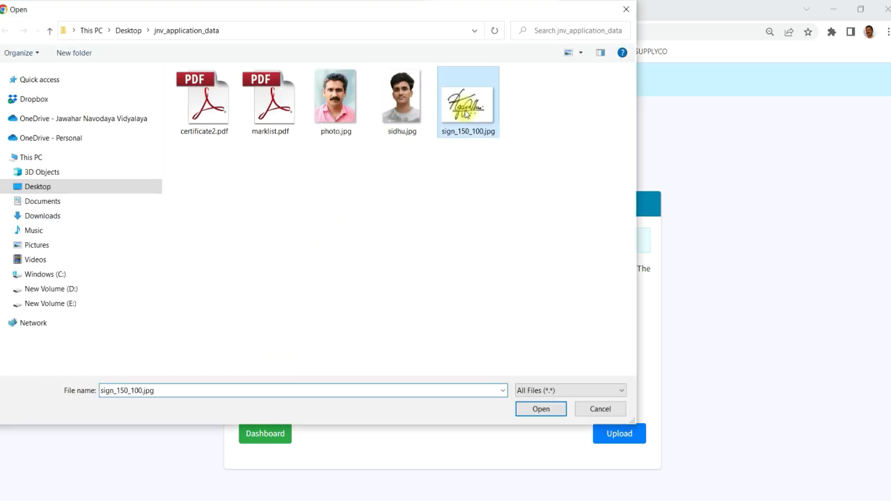
Highlight the signature size and format requirements on the page.
scroll(425, 345, down, 1)
mouse_move(336, 301)
mouse_down()
mouse_move(234, 284)
mouse_move(332, 302)
mouse_up()
click(348, 302)
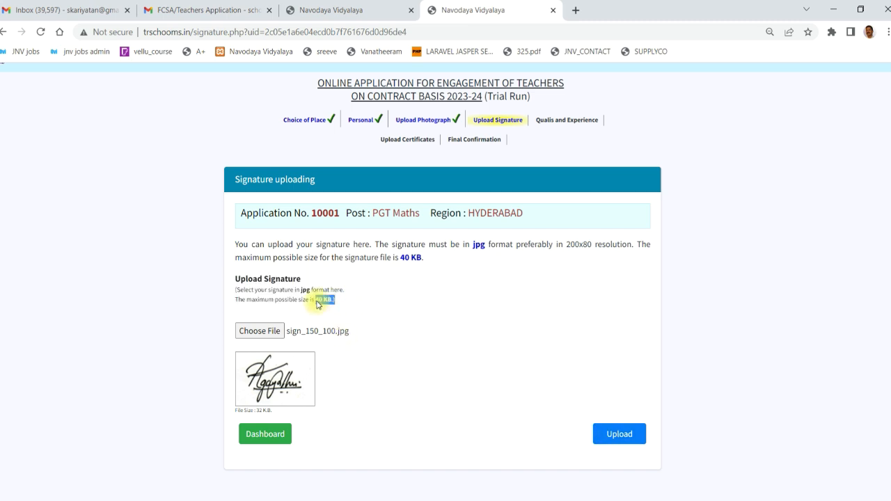
drag(316, 305, 232, 294)
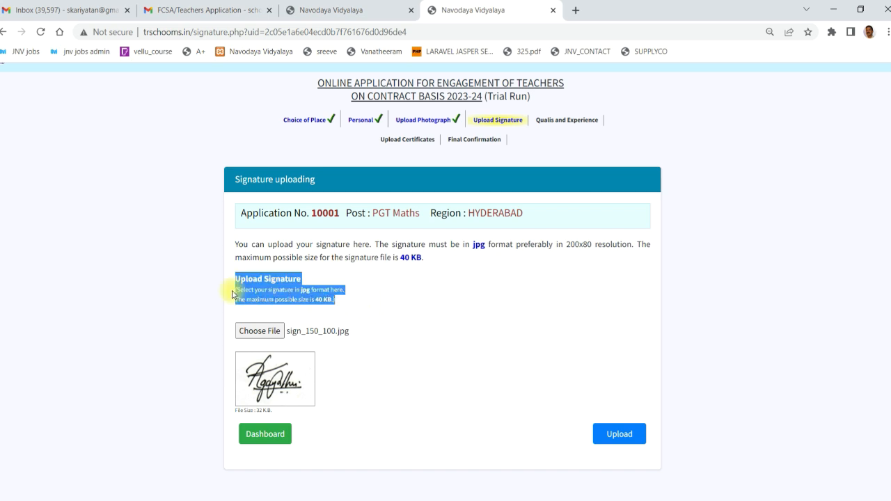
drag(447, 262, 339, 249)
click(339, 249)
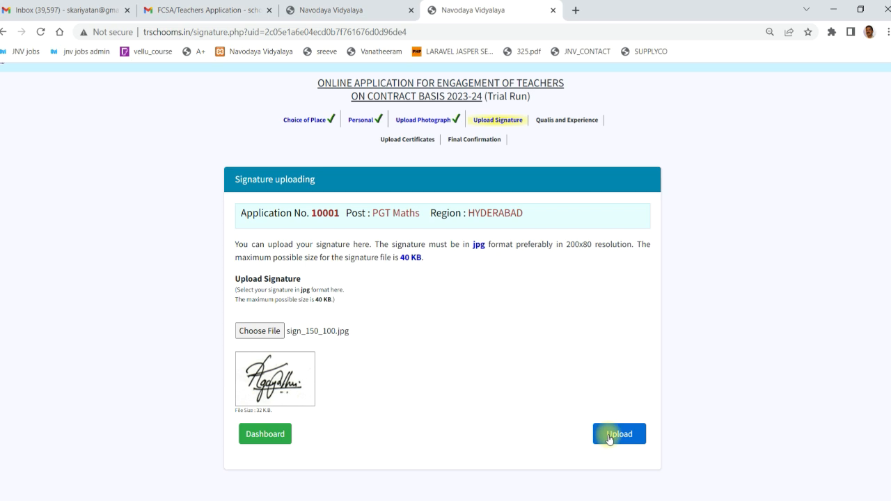
scroll(549, 334, down, 1)
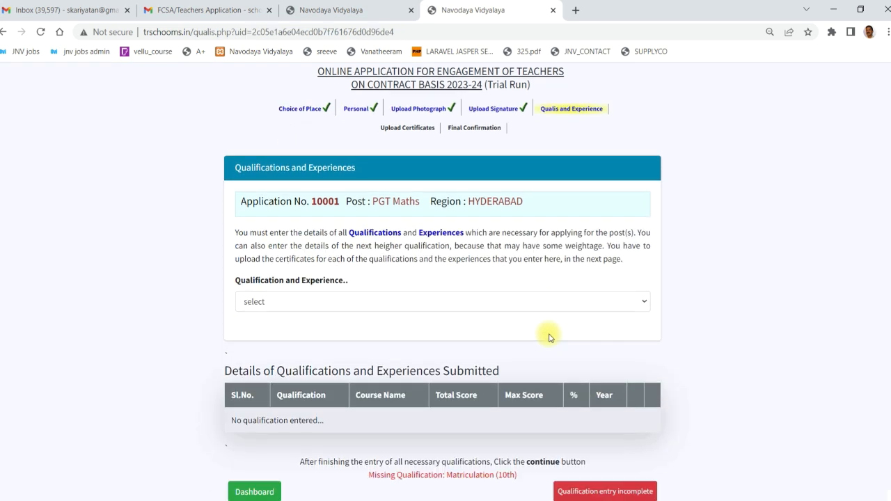
scroll(549, 337, up, 1)
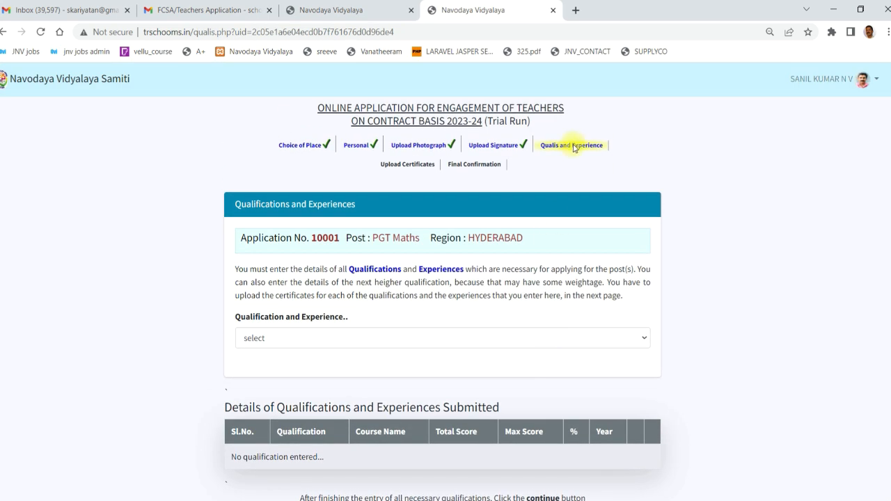
scroll(512, 303, down, 1)
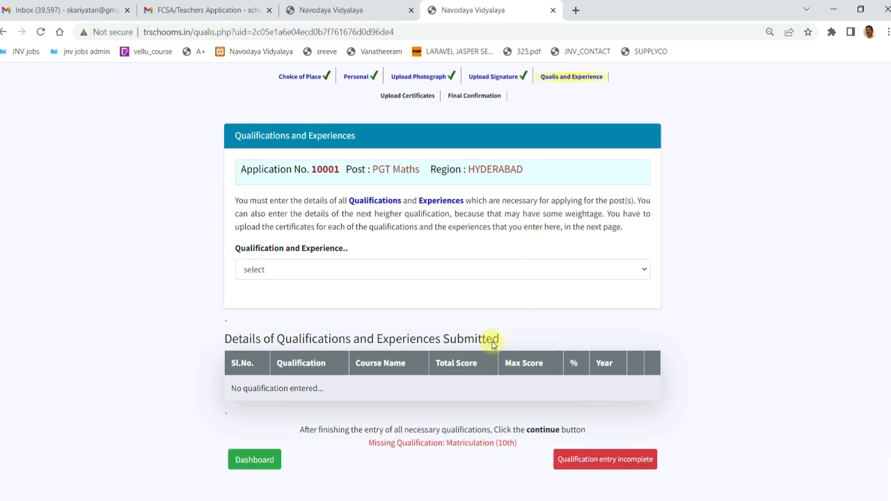
click(253, 462)
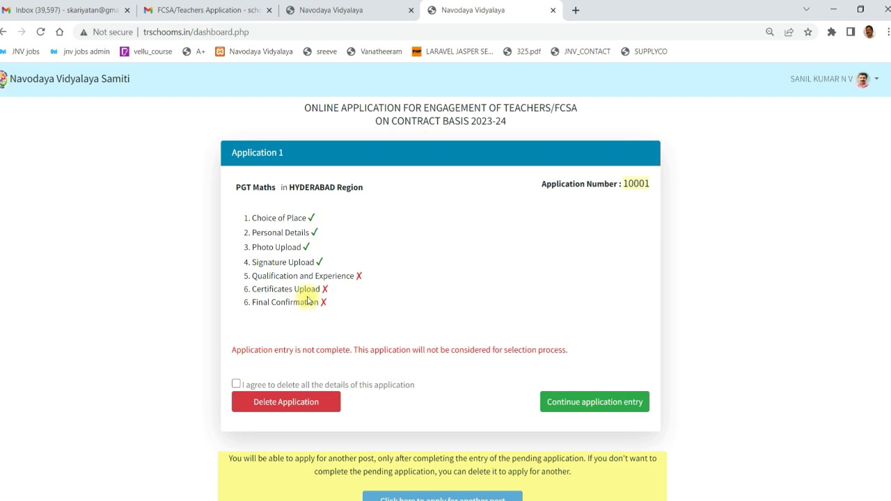
scroll(388, 347, down, 1)
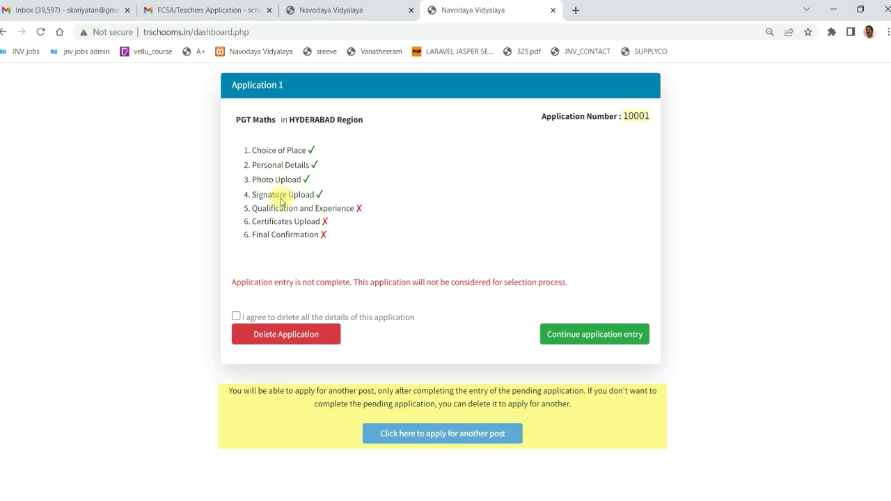
drag(274, 210, 337, 210)
click(418, 216)
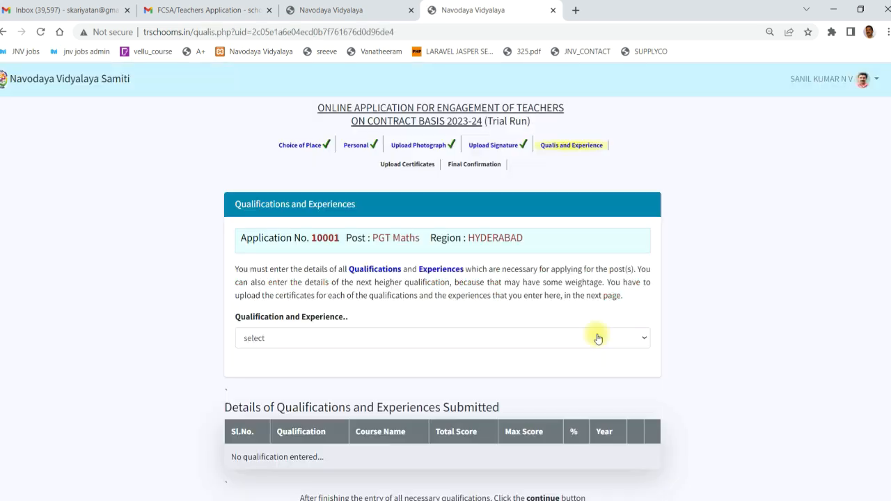
Add Matriculation (10th) with score 500, max 600, and passing year 2000.
scroll(348, 313, down, 1)
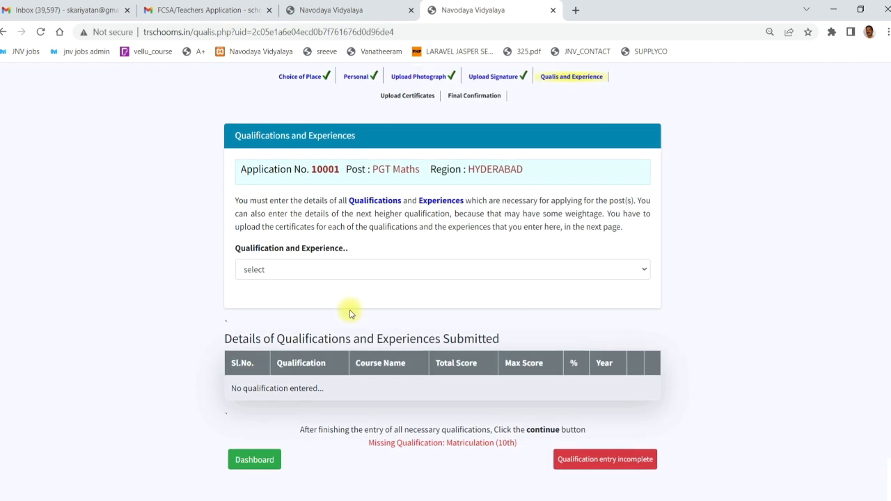
click(244, 271)
click(293, 298)
click(313, 313)
text(500)
key(Tab)
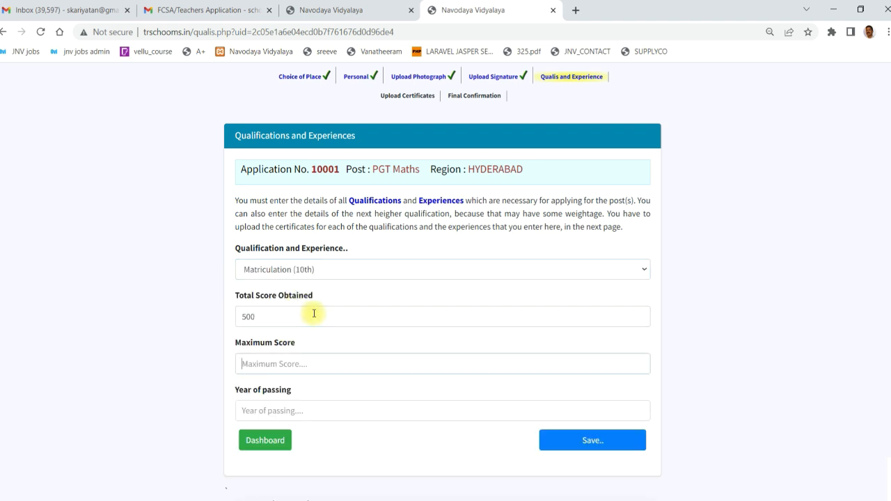
key(Tab)
text(2)
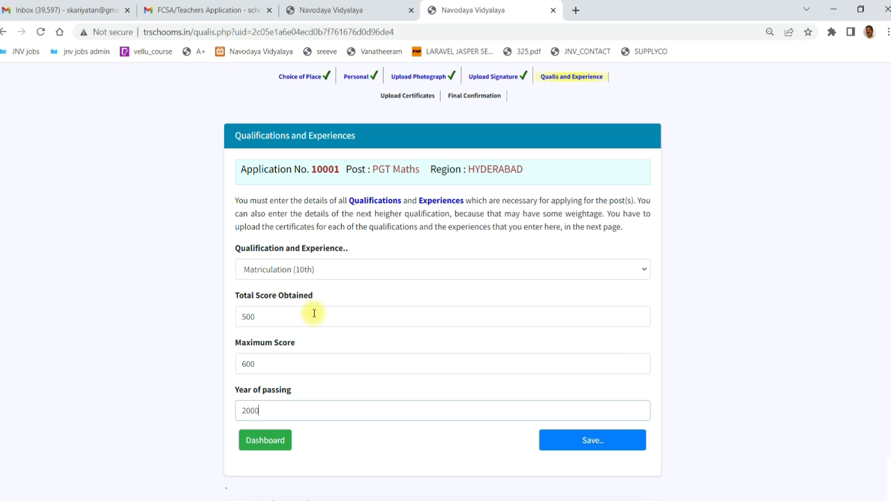
text(000)
key(Return)
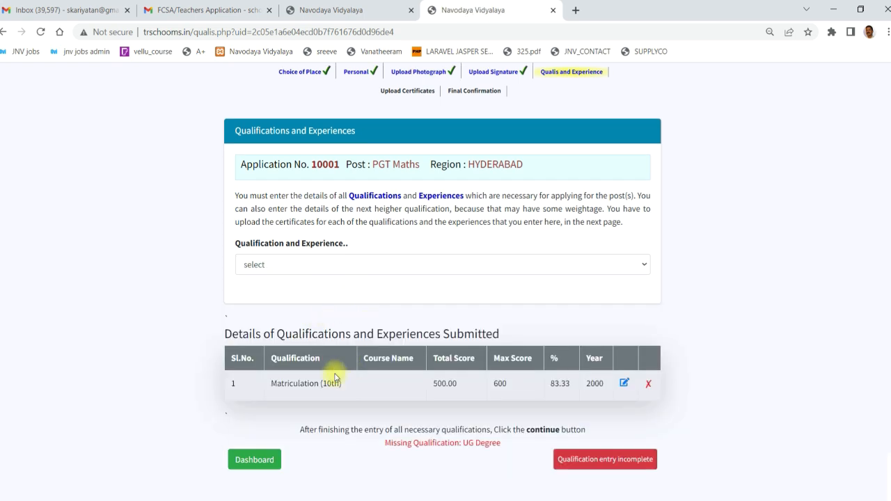
drag(301, 383, 547, 388)
Enter a UG Degree in B.Sc. Maths scoring 599 of 800, passed in 2000, and save.
click(306, 268)
click(296, 281)
click(291, 294)
click(277, 324)
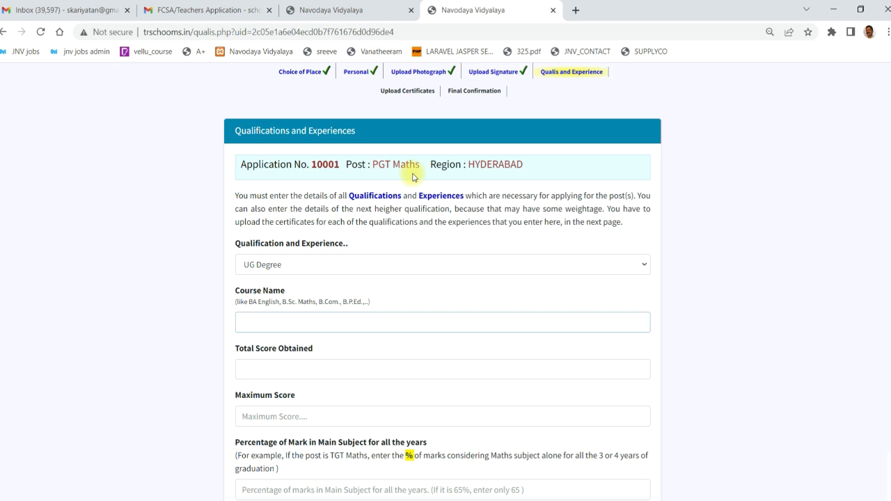
text(B.Sc. Maths)
key(Tab)
text(599)
key(Tab)
key(Tab)
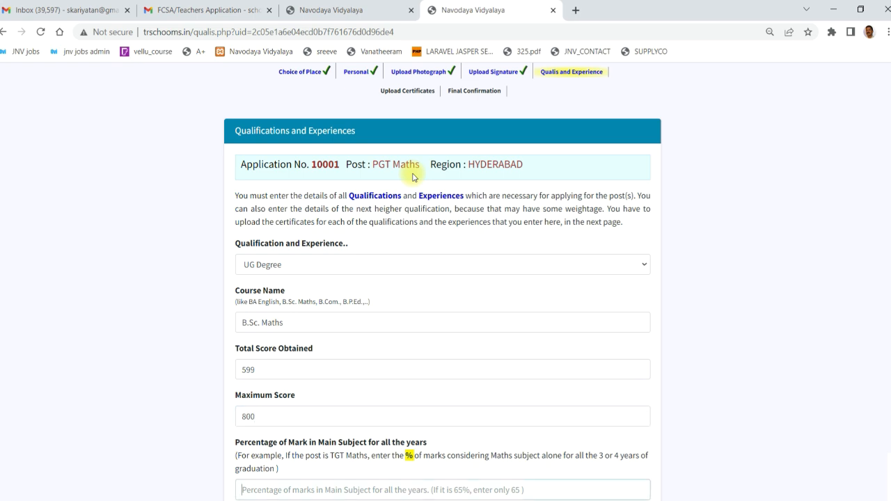
scroll(418, 174, down, 3)
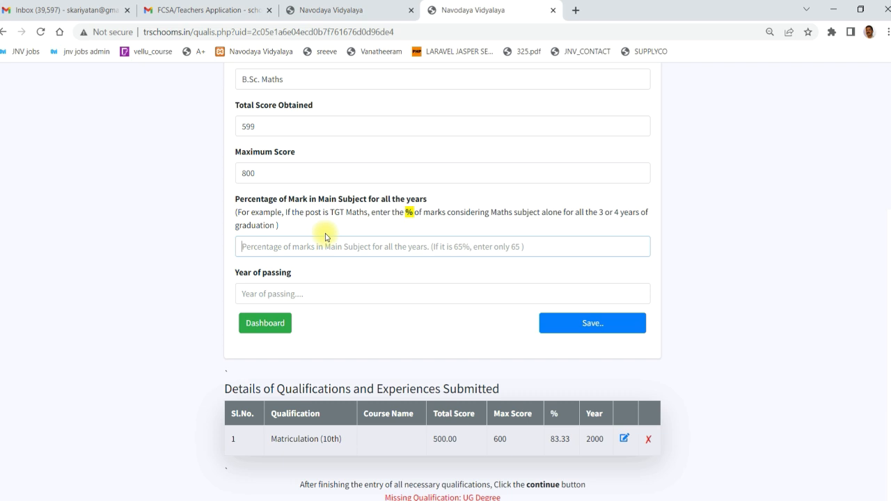
text(85)
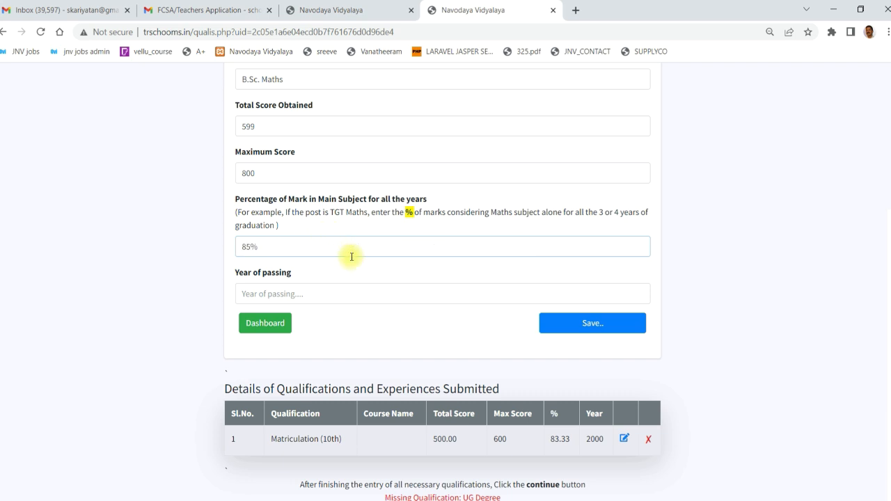
click(299, 293)
text(2000)
click(584, 333)
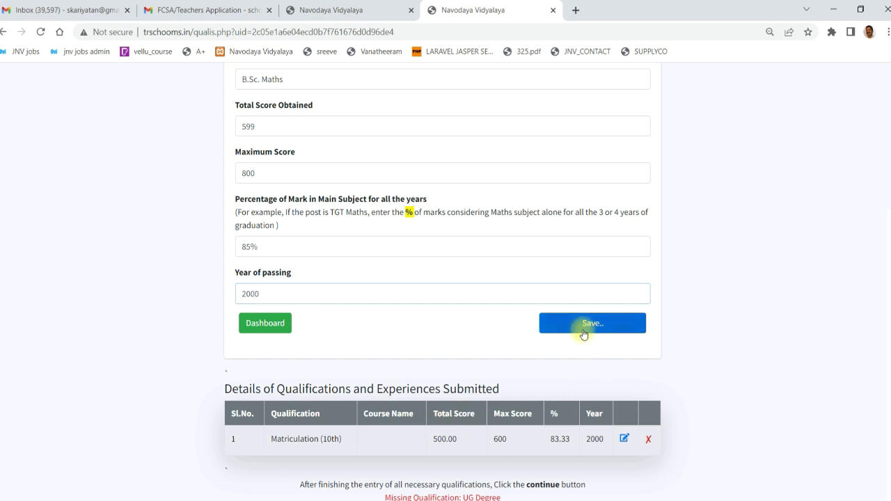
Correct the maths percentage to 85 after the warning and save the UG Degree again.
click(544, 114)
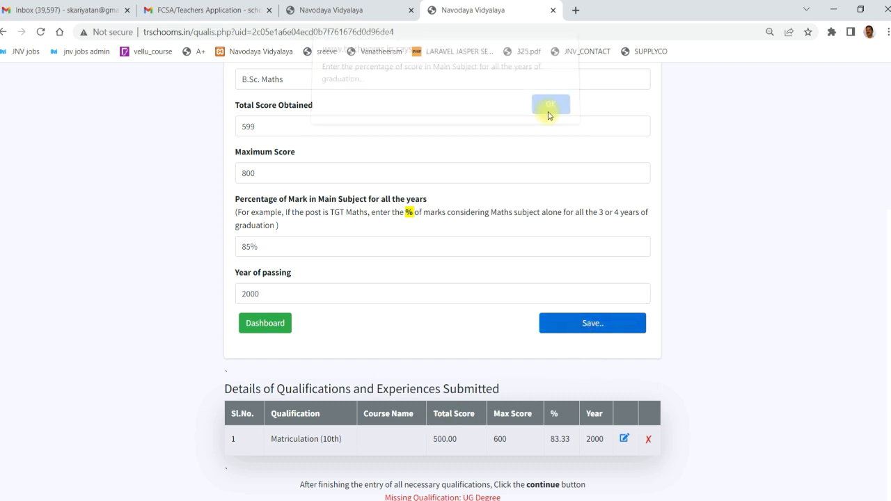
click(276, 244)
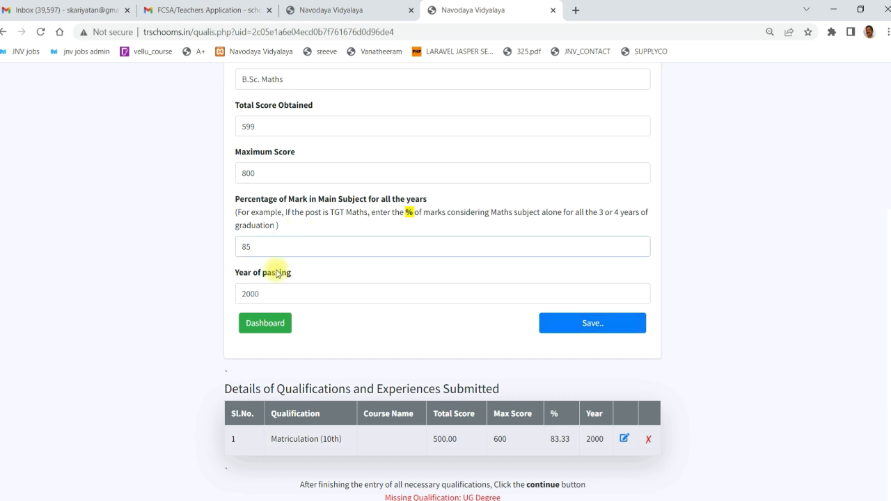
drag(272, 246, 199, 235)
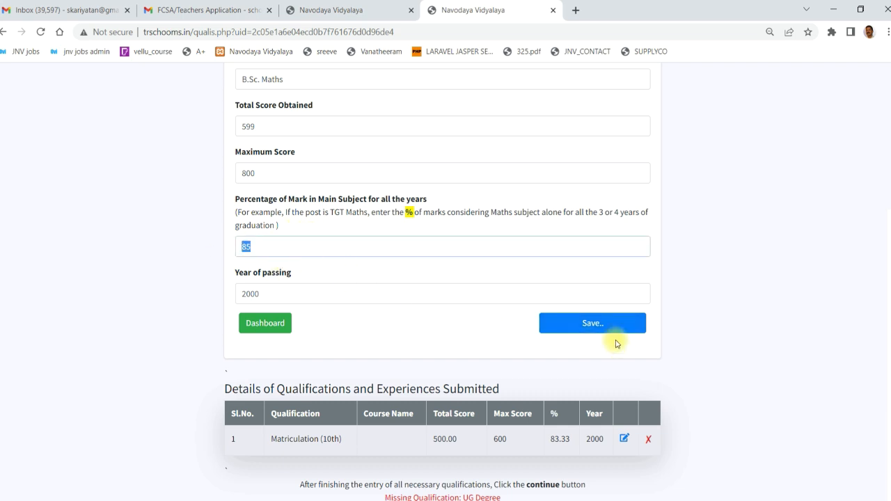
click(599, 326)
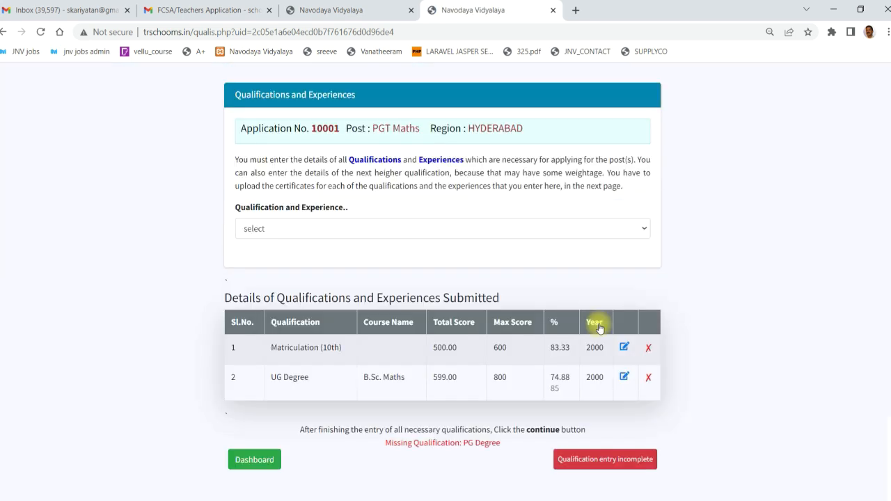
Add a PG Degree in M.Sc. Maths scoring 899 of 1000, passed in 2000.
mouse_move(510, 446)
mouse_down()
mouse_move(420, 443)
mouse_move(438, 464)
mouse_move(501, 443)
mouse_up()
click(472, 457)
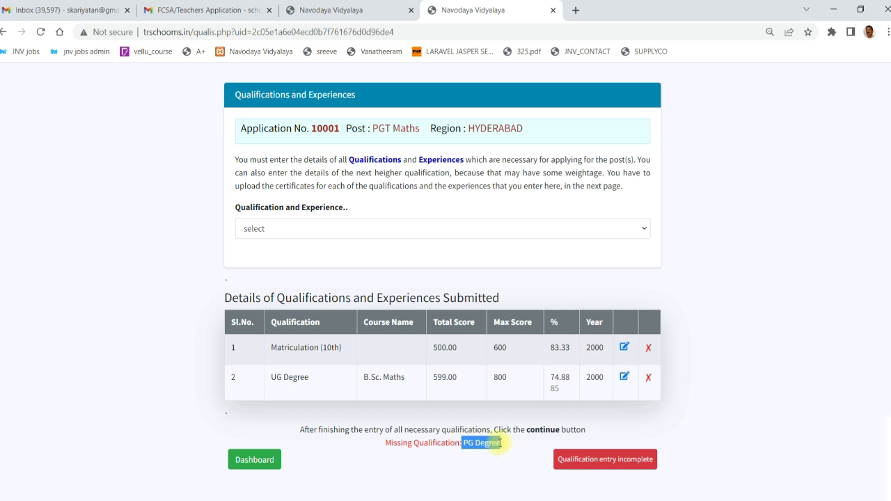
click(264, 230)
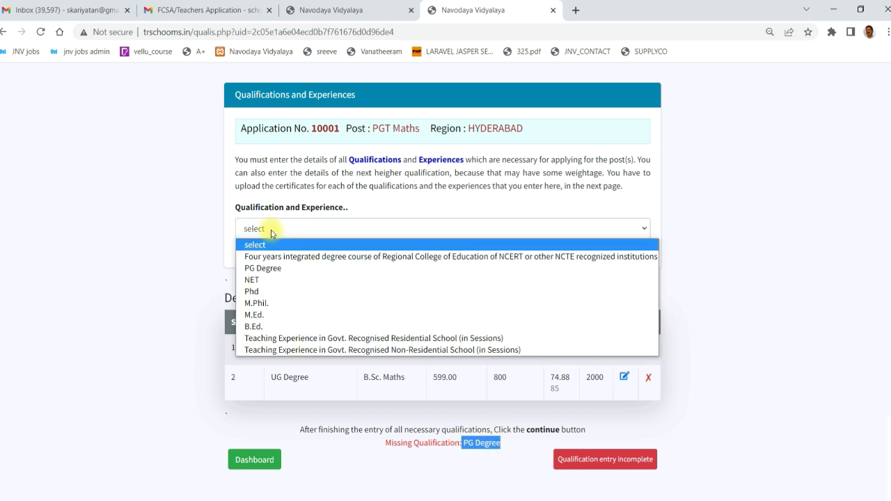
click(271, 266)
click(282, 285)
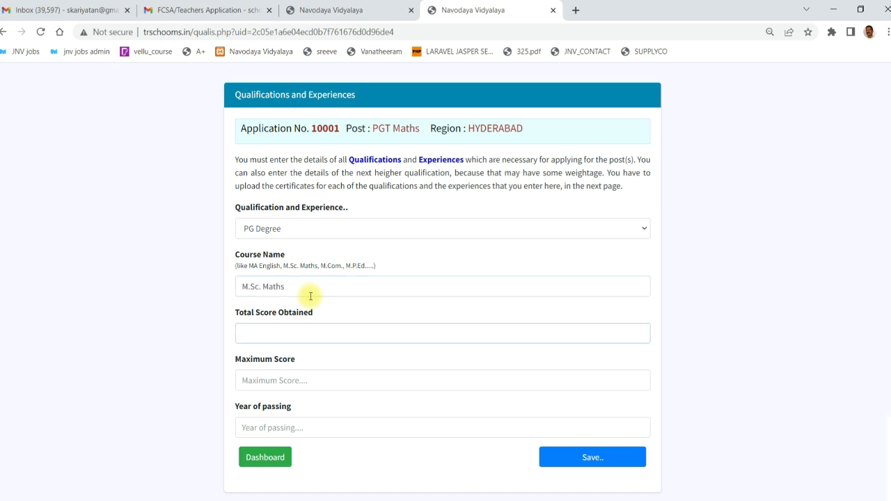
text(899)
key(Tab)
text(1)
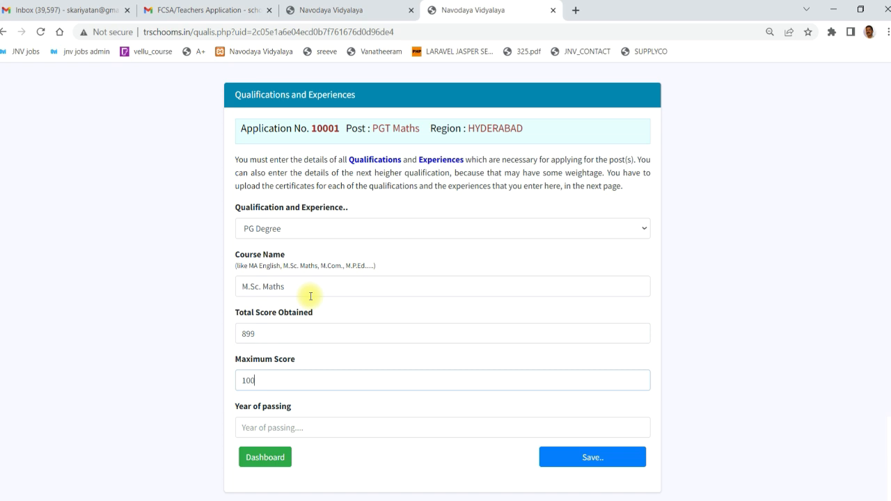
key(Tab)
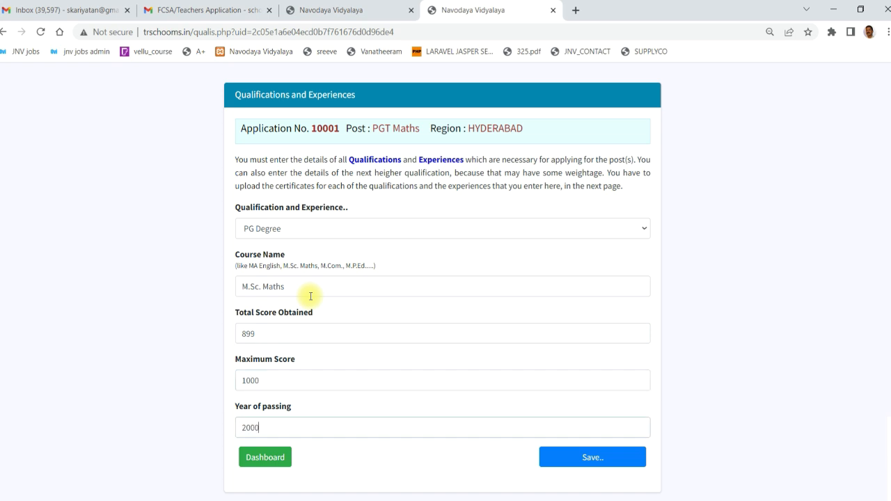
click(575, 459)
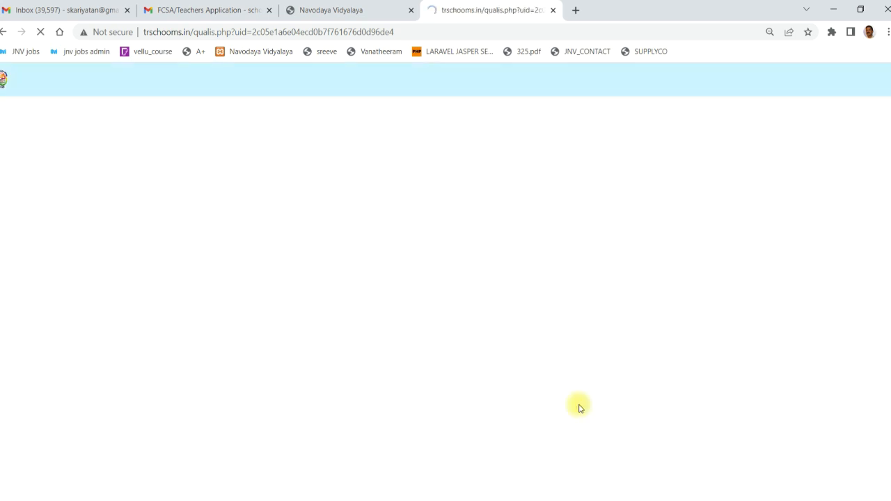
Highlight the note that the B.Ed. qualification is still missing.
drag(517, 441, 397, 432)
click(457, 459)
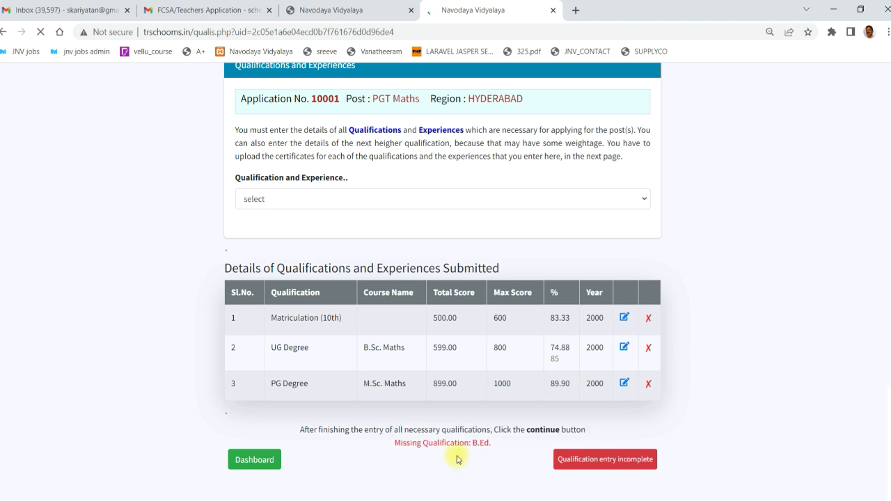
drag(470, 453, 412, 444)
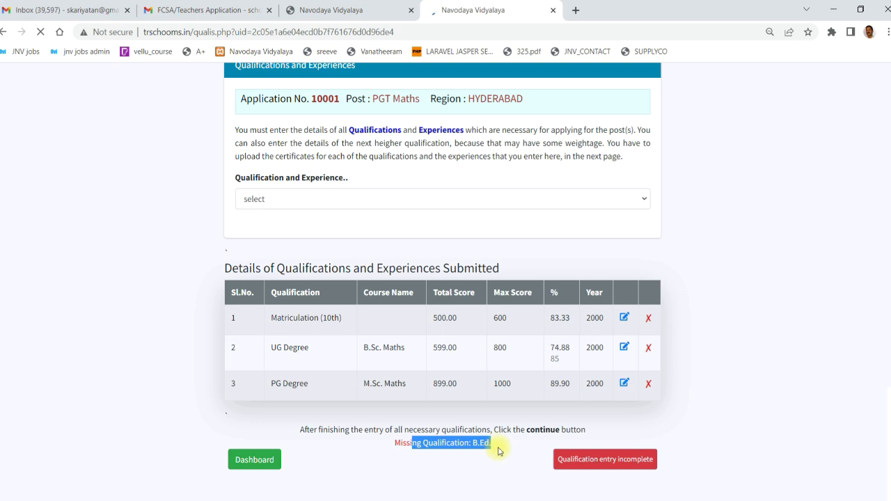
scroll(397, 282, up, 1)
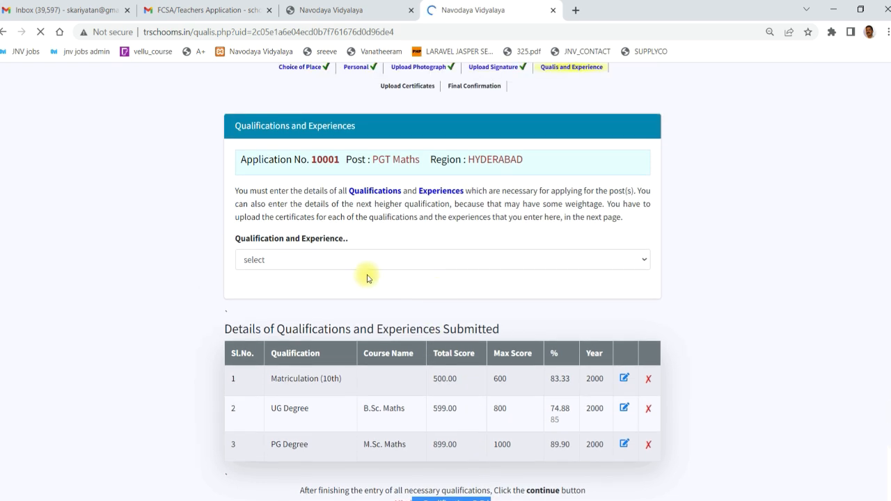
Save a B.Ed. Maths entry scoring 500 of 700, passed in 2000.
click(313, 257)
click(294, 345)
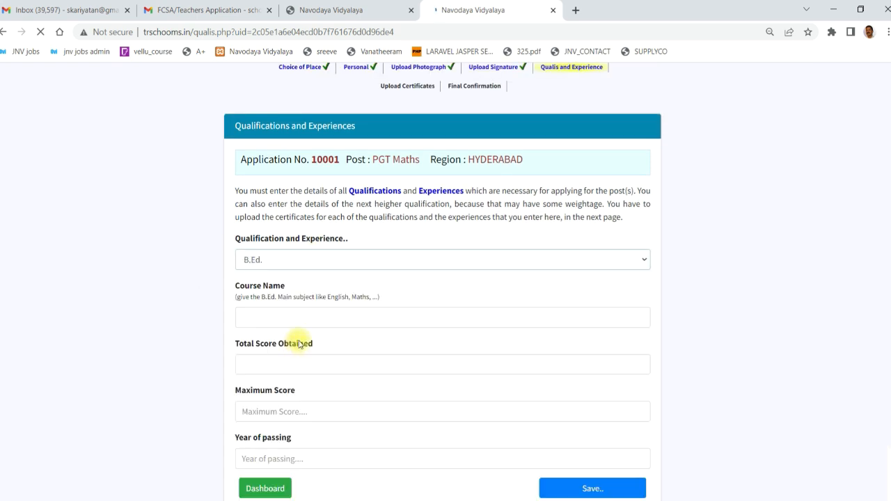
click(324, 311)
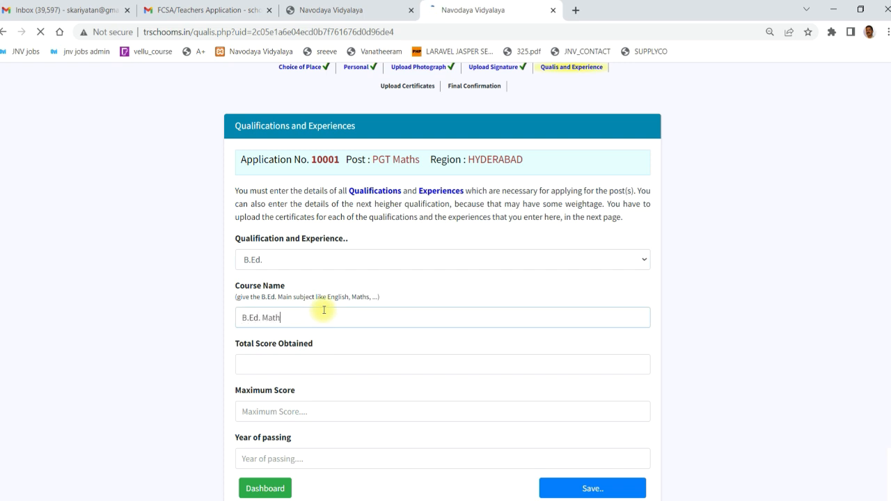
key(Tab)
text(72000)
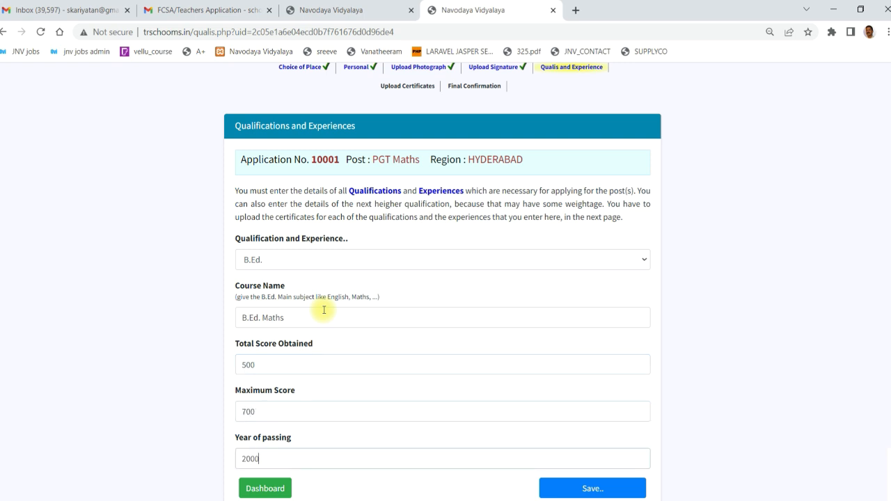
scroll(323, 310, down, 2)
click(560, 360)
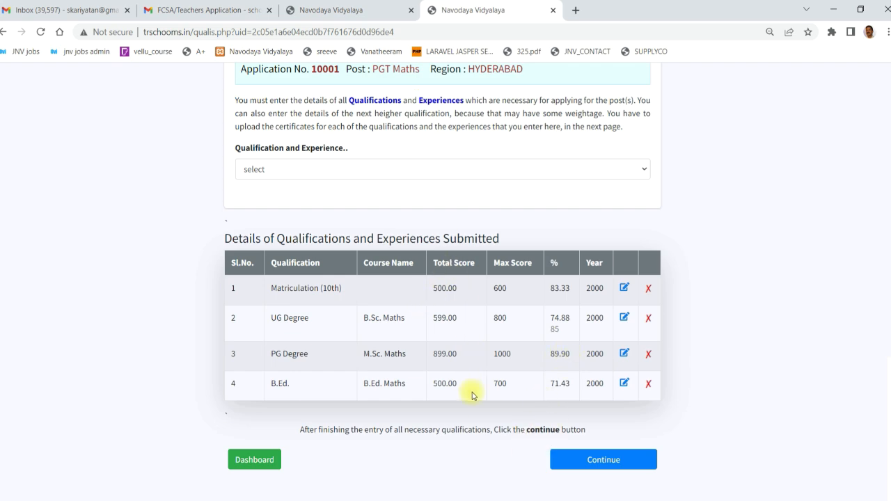
Add 3 sessions of teaching experience in a Govt. Recognised Residential School and save.
click(325, 169)
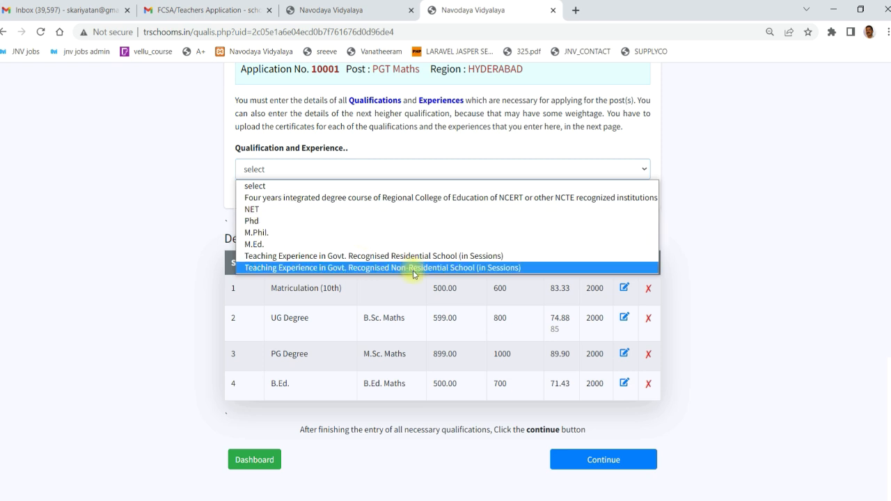
click(326, 256)
click(304, 255)
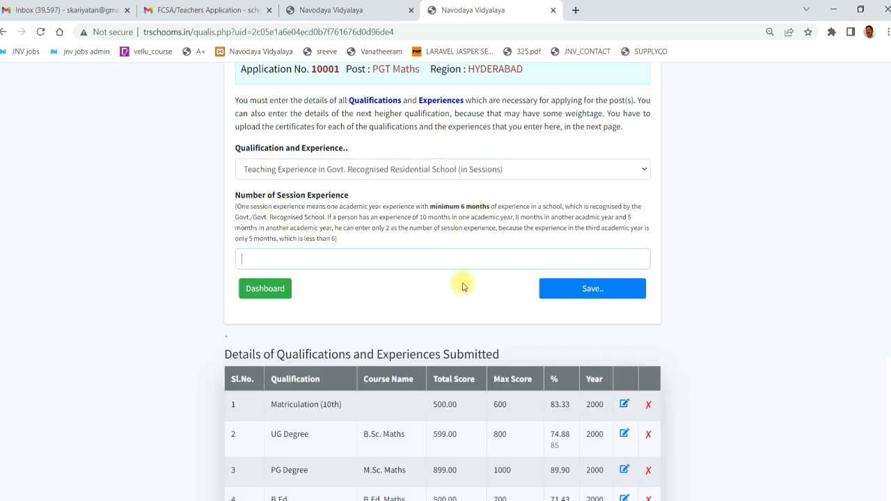
text(3)
click(607, 288)
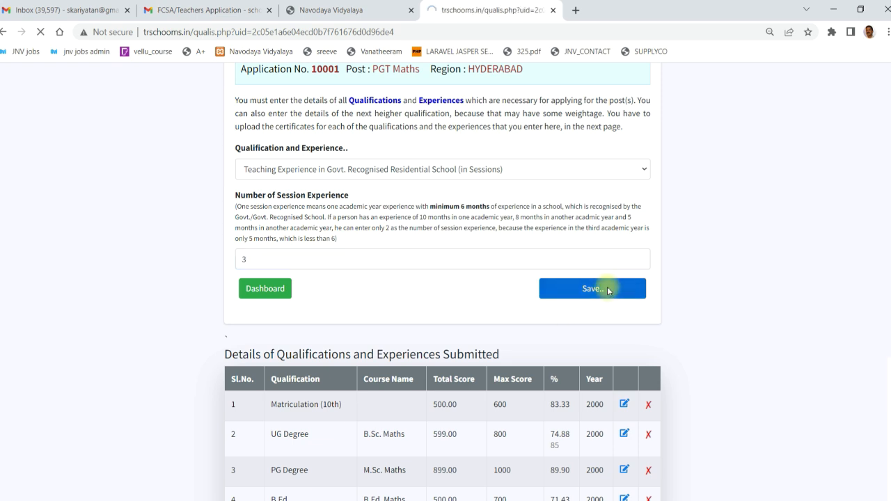
scroll(613, 338, up, 4)
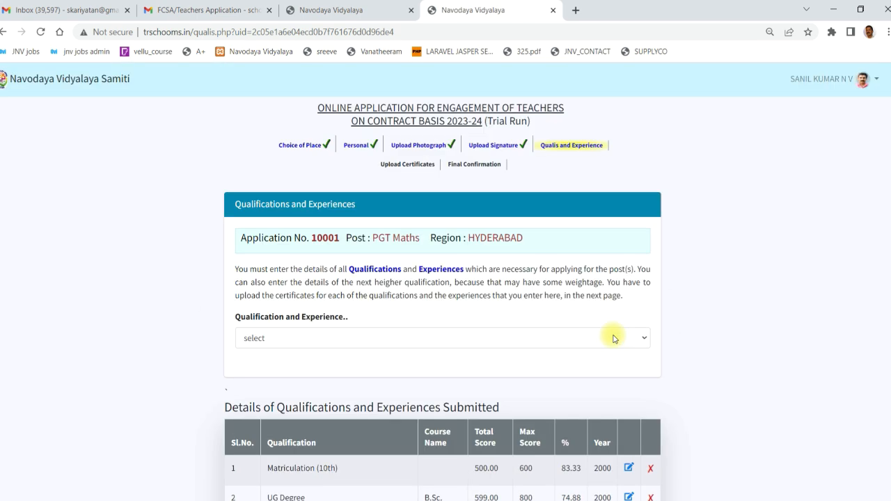
Review the Personal and Choice of Place steps, then go to the Upload Certificates page.
scroll(613, 338, down, 3)
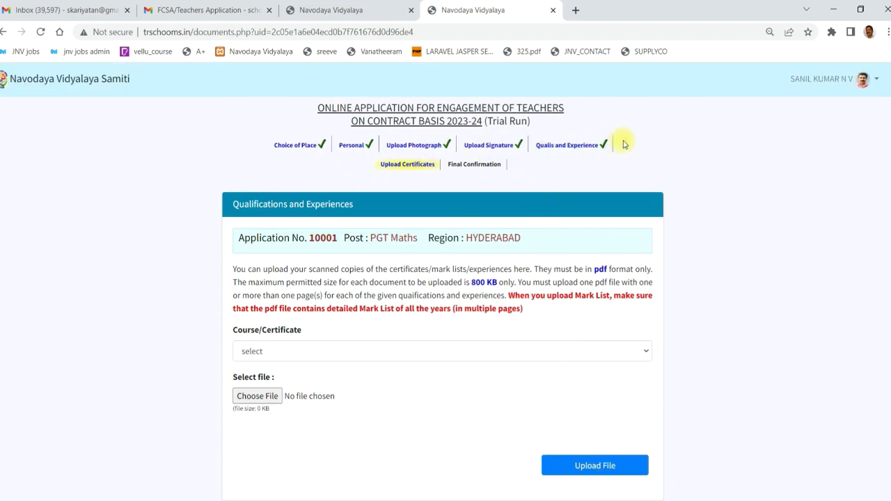
click(354, 146)
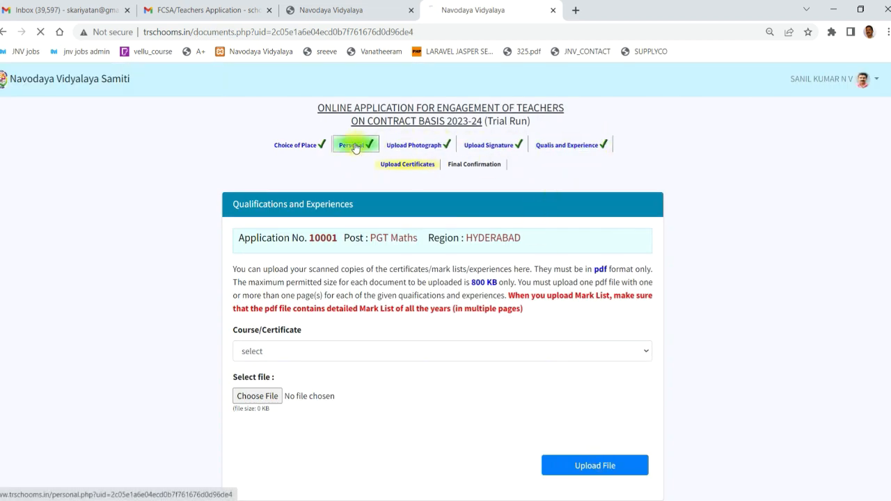
scroll(446, 233, down, 4)
scroll(446, 239, up, 3)
scroll(445, 233, down, 2)
scroll(424, 279, up, 4)
scroll(473, 382, down, 4)
scroll(424, 320, up, 5)
click(301, 148)
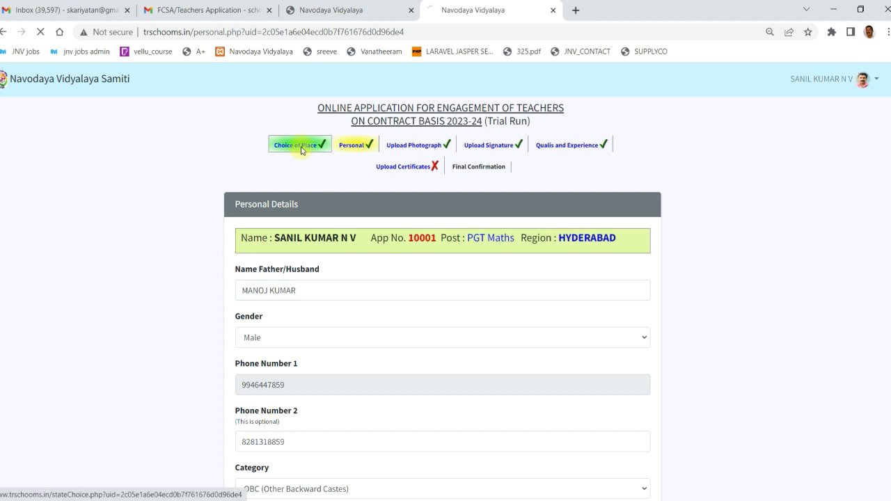
click(369, 145)
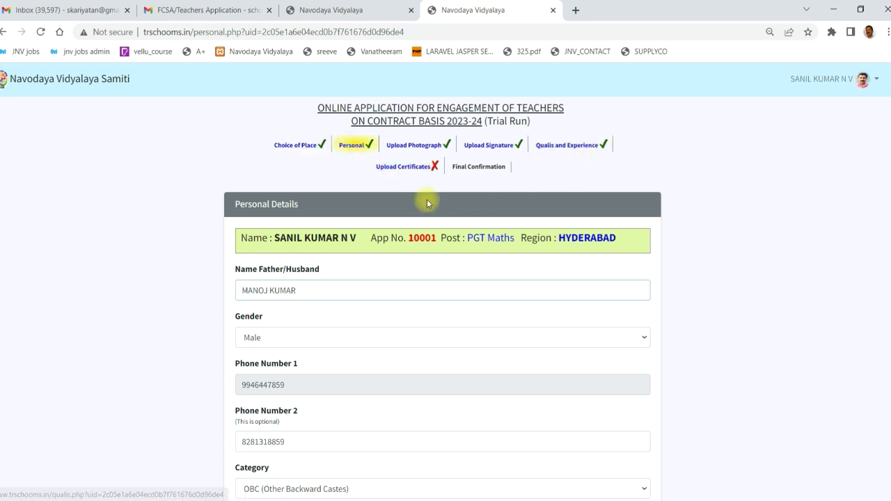
click(410, 167)
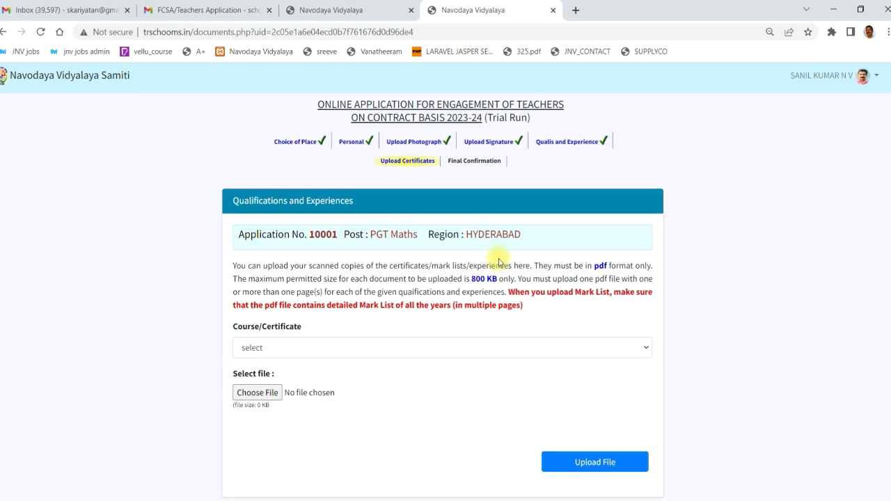
Upload marklist.pdf as the Matriculation (10th) certificate.
scroll(498, 261, down, 3)
click(361, 168)
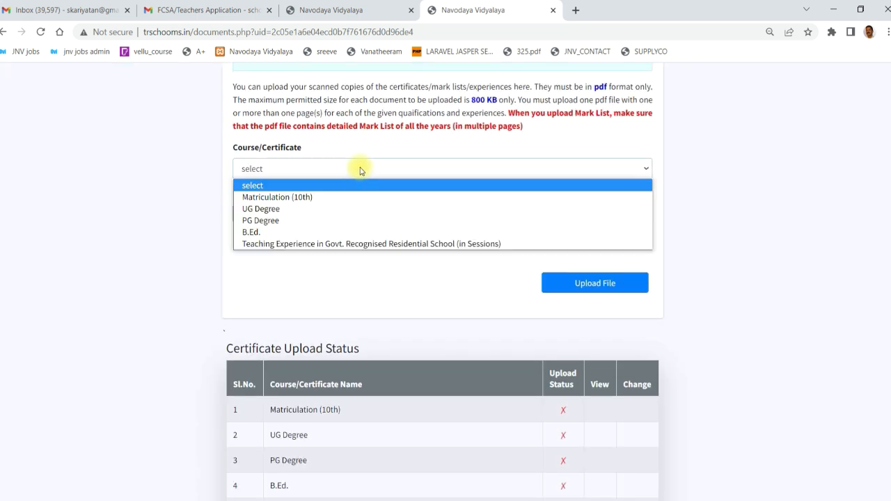
click(305, 198)
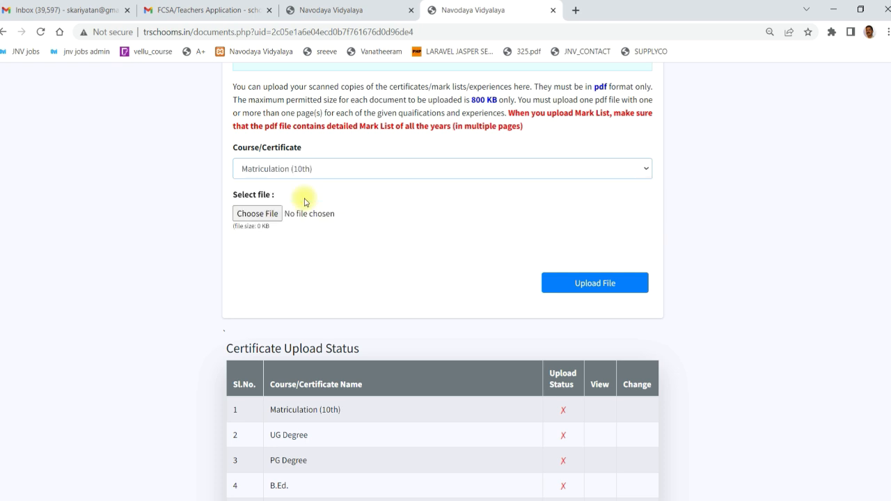
click(275, 215)
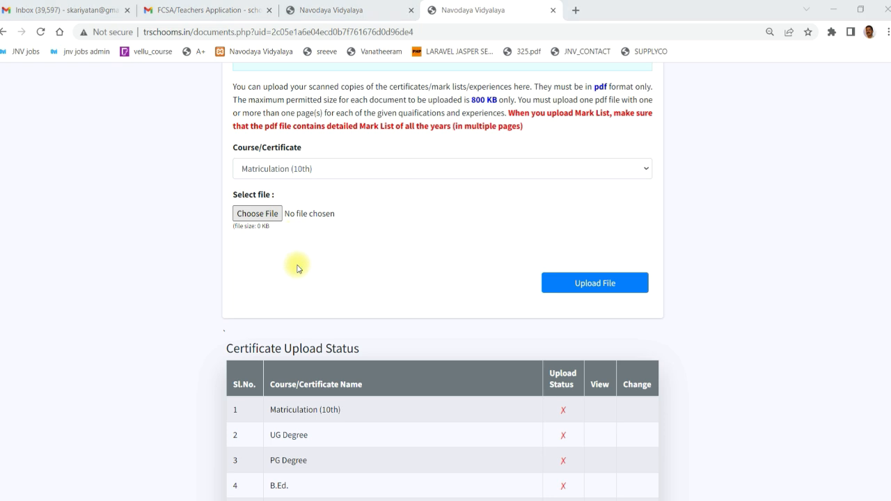
double_click(284, 117)
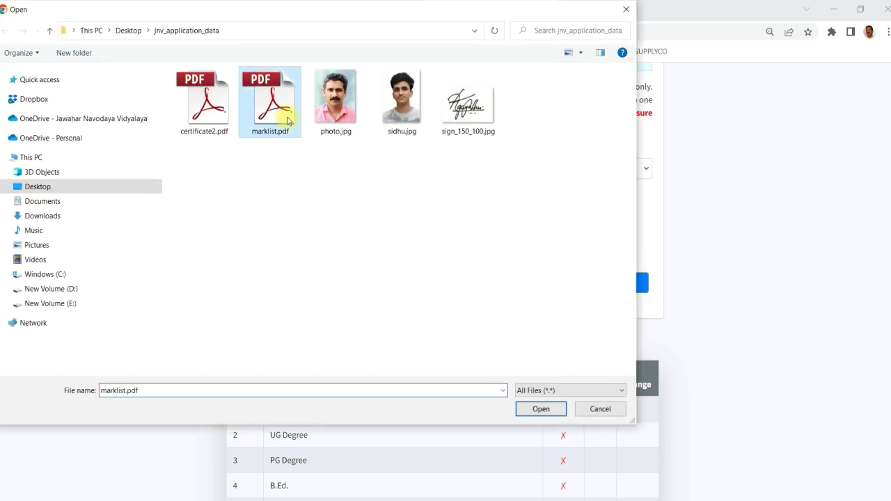
click(561, 284)
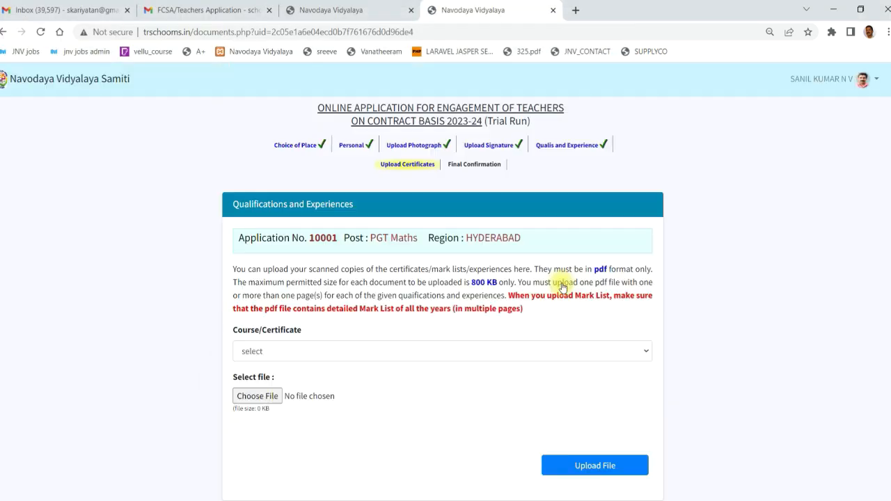
View the uploaded Matriculation PDF to check it, then close it.
scroll(563, 287, down, 1)
scroll(563, 287, down, 3)
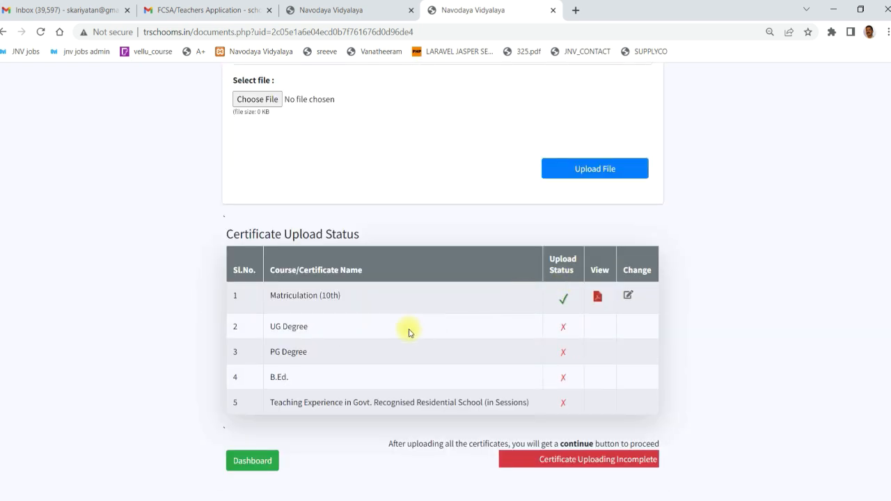
drag(314, 296, 353, 303)
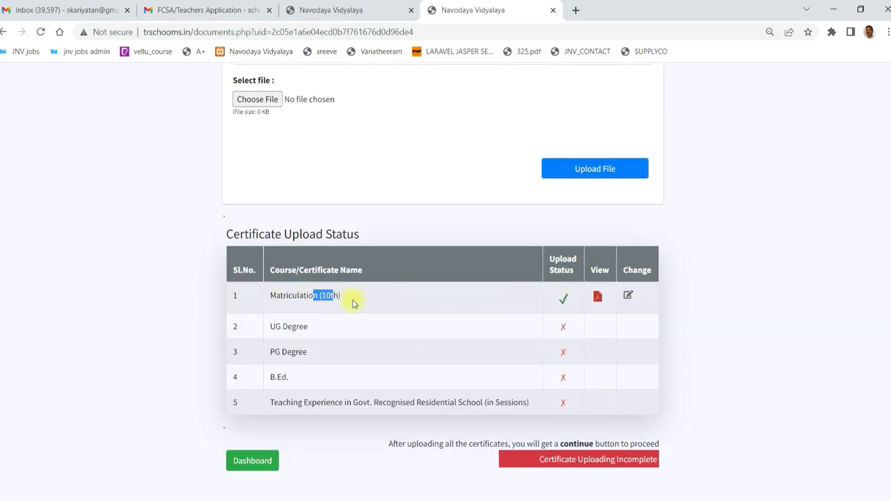
click(597, 298)
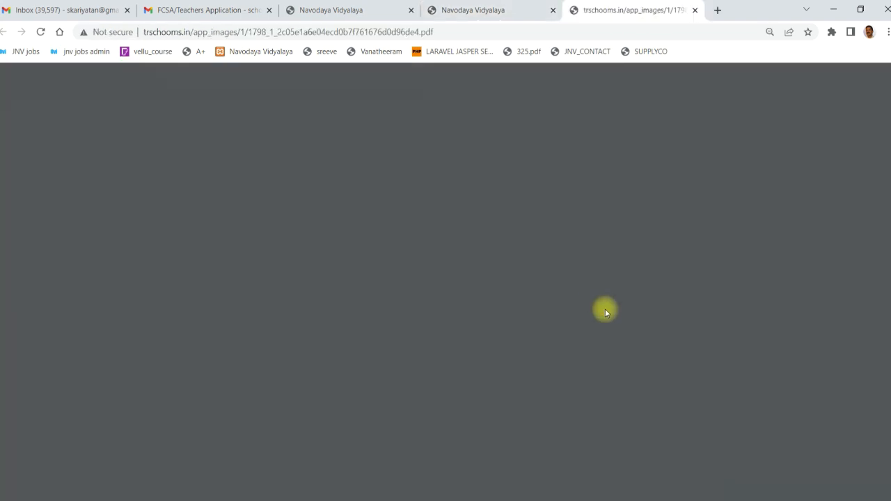
click(694, 9)
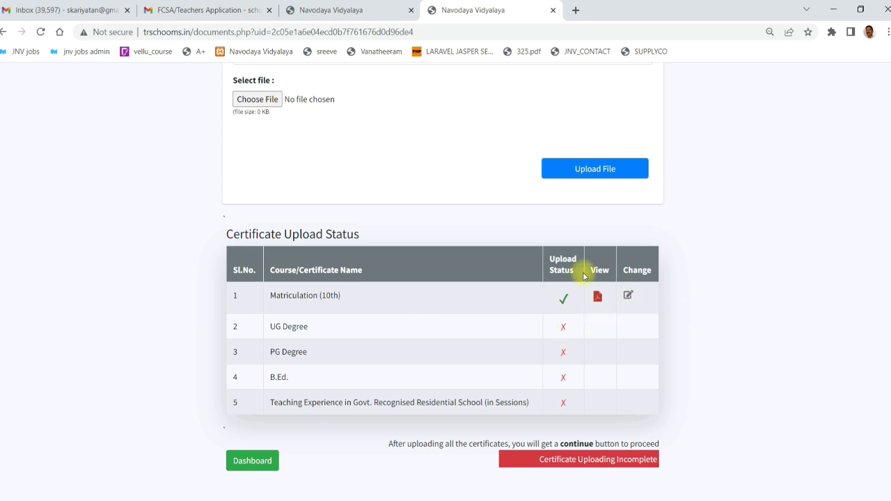
scroll(583, 277, up, 1)
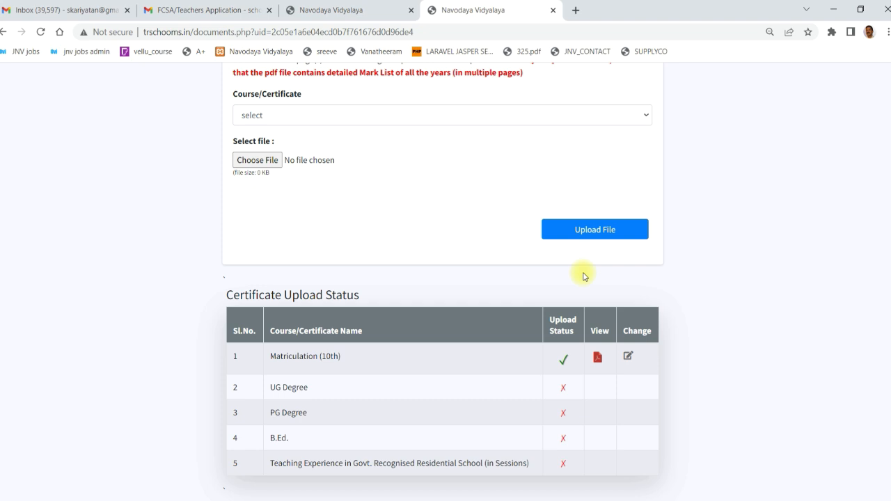
Upload certificate2.pdf as the UG Degree certificate.
click(279, 116)
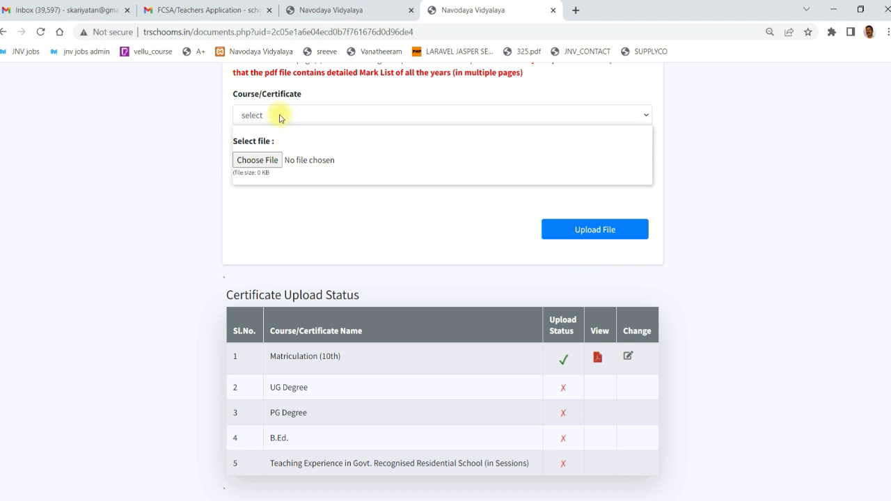
click(275, 144)
click(270, 159)
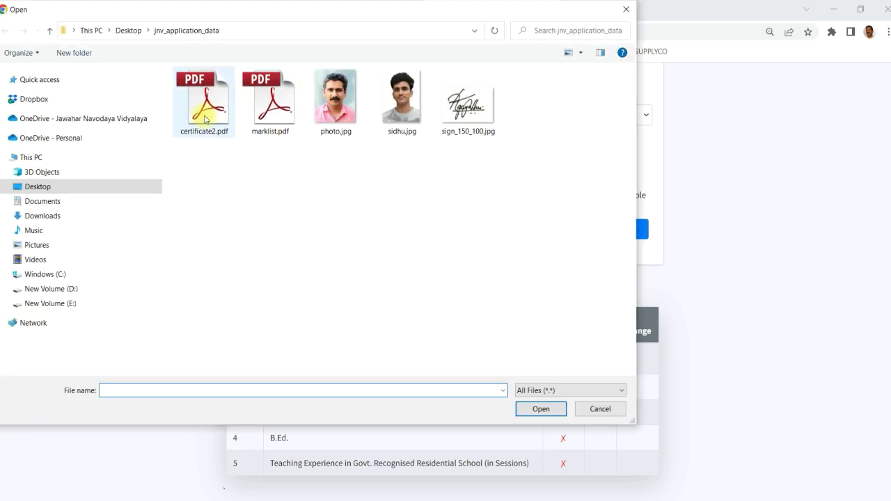
double_click(204, 112)
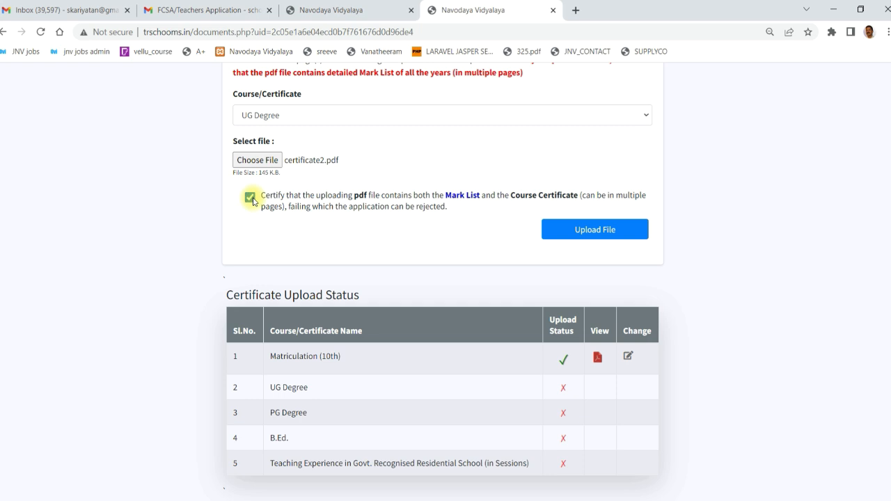
click(559, 230)
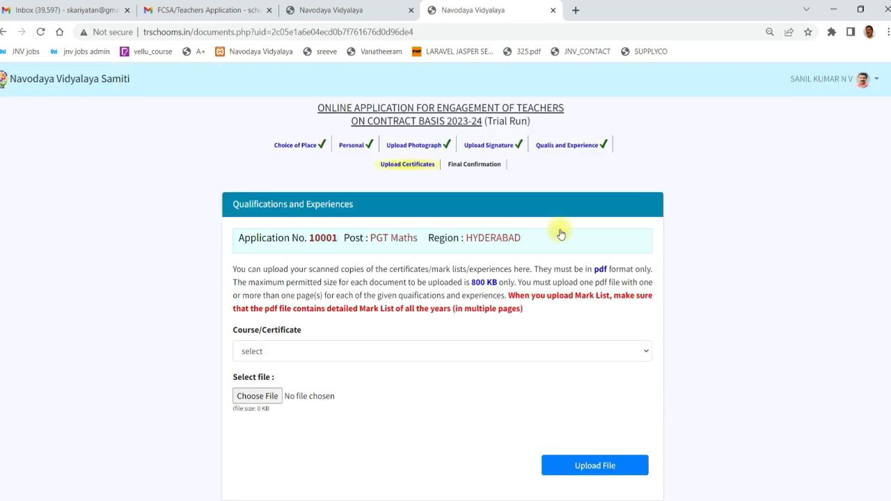
scroll(434, 265, down, 3)
Upload marklist.pdf as the PG Degree certificate, certifying it holds mark list and certificate.
click(288, 168)
click(282, 197)
click(265, 218)
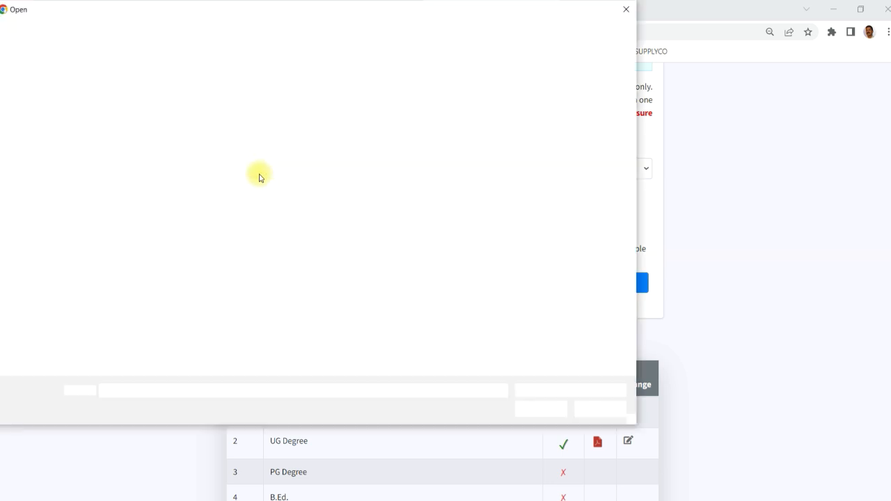
click(265, 111)
double_click(265, 111)
click(250, 249)
click(565, 282)
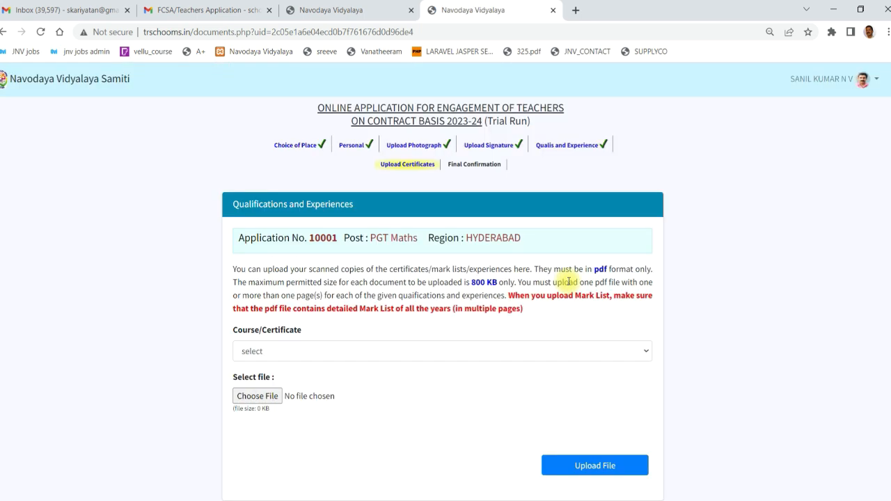
scroll(568, 282, down, 2)
Upload marklist.pdf as the B.Ed. certificate, certifying it holds mark list and certificate.
click(261, 230)
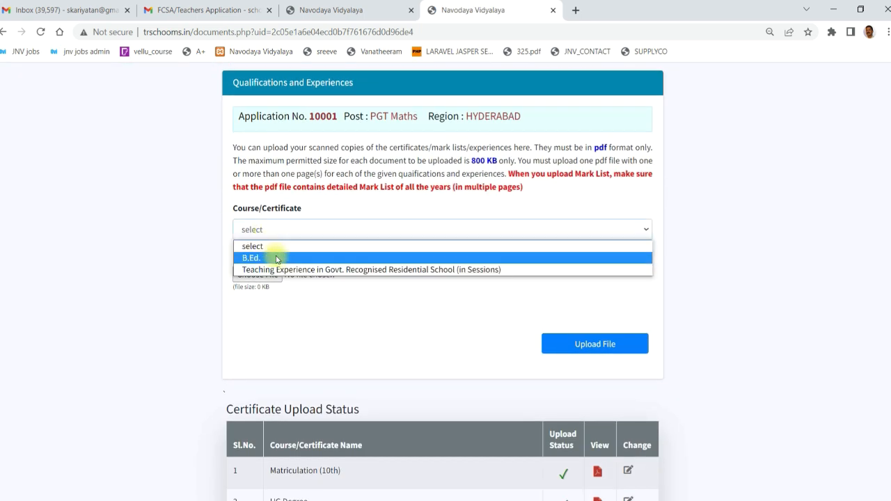
click(276, 259)
click(267, 276)
double_click(271, 101)
click(391, 314)
click(567, 344)
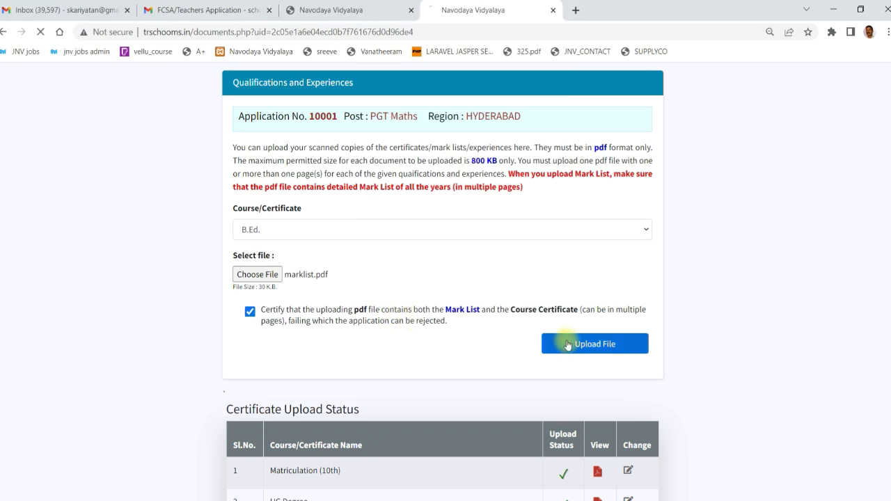
scroll(424, 225, down, 2)
Attach certificate2.pdf as the teaching experience certificate.
click(253, 168)
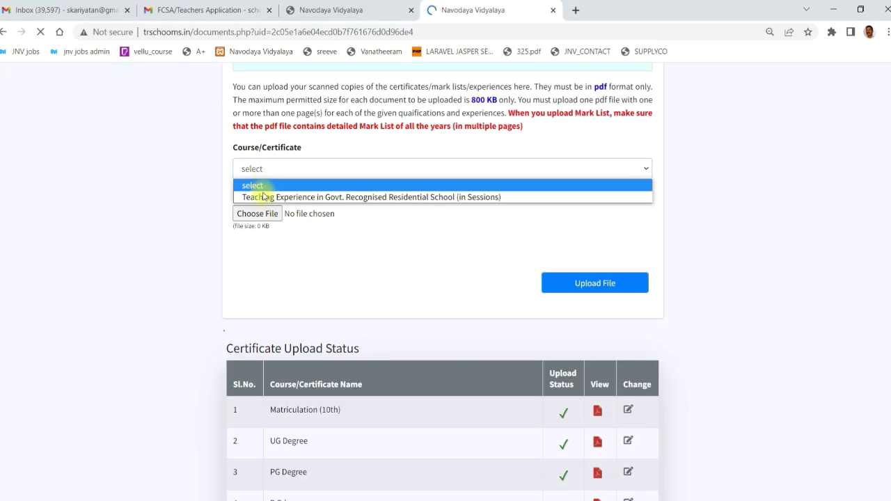
click(264, 197)
click(270, 216)
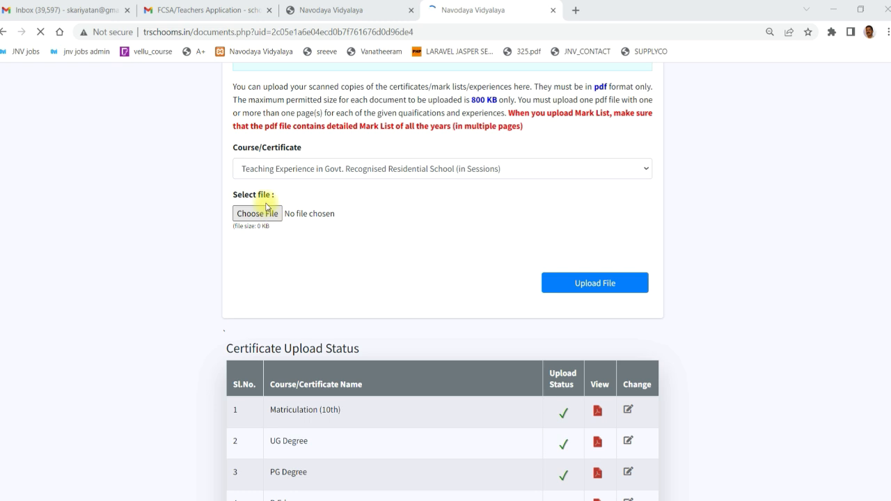
double_click(205, 99)
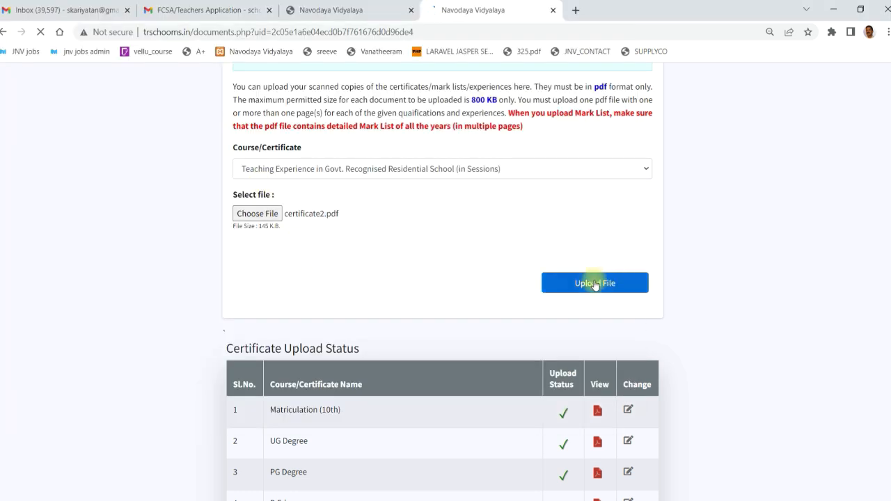
scroll(605, 229, down, 3)
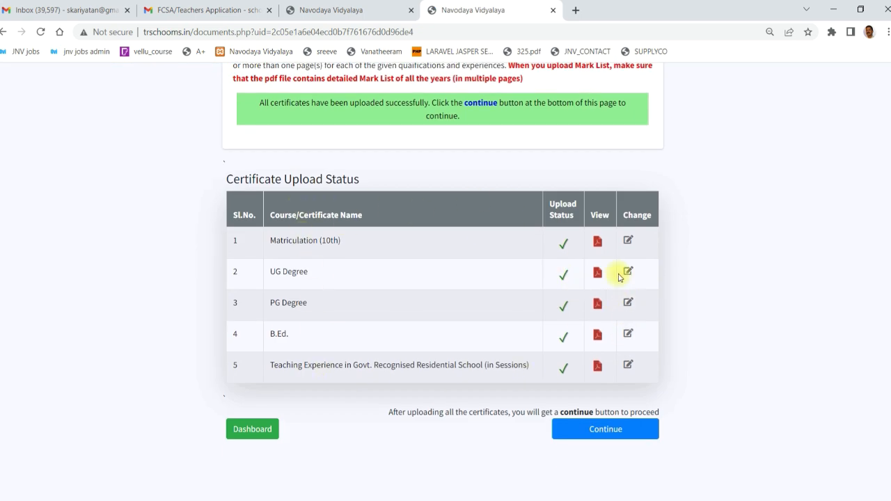
Review the full PGT Maths Hyderabad application and certify the furnished details are true.
click(605, 429)
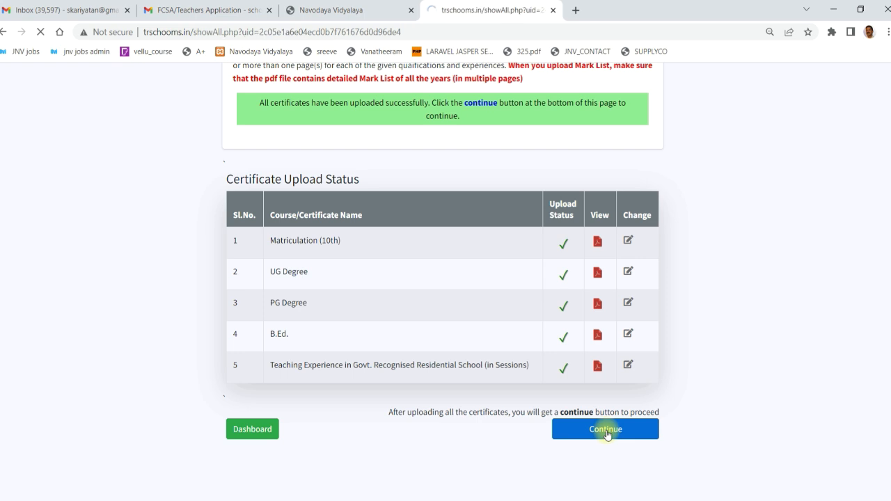
key(ctrl+minus)
key(ctrl+minus)
key(ctrl+minus)
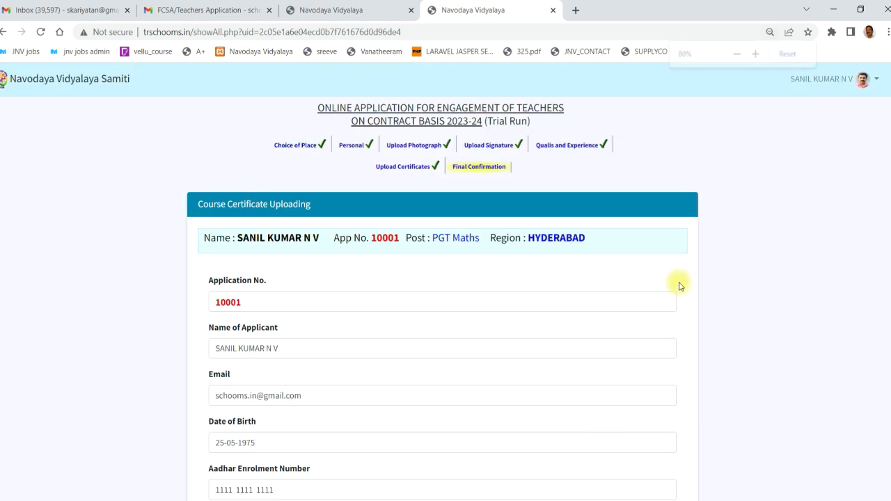
scroll(680, 286, down, 2)
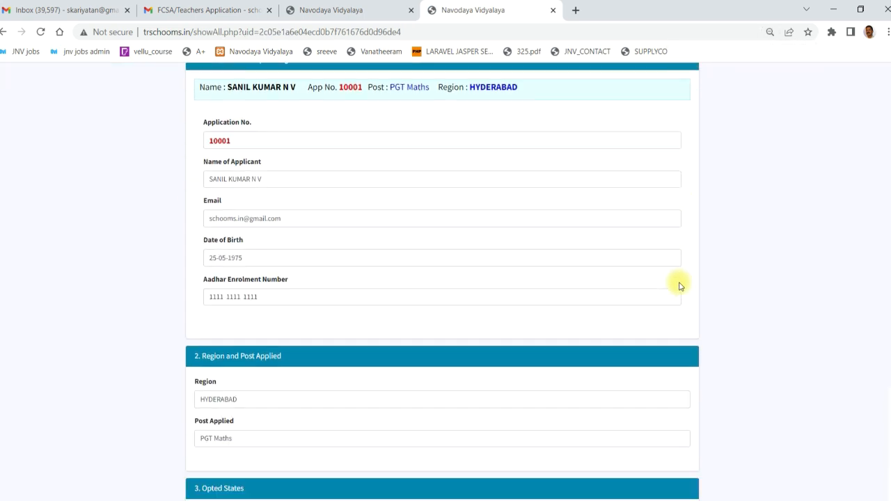
scroll(680, 286, down, 3)
scroll(680, 287, down, 12)
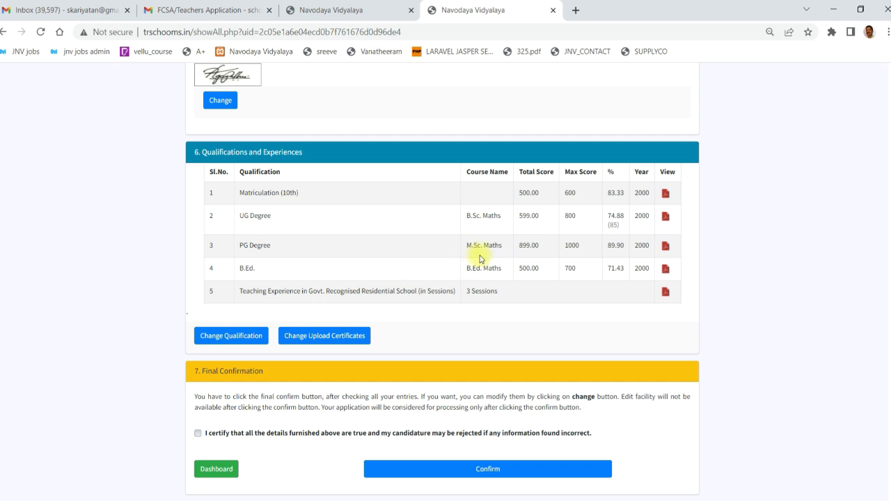
scroll(479, 259, up, 12)
scroll(485, 261, down, 9)
scroll(487, 268, up, 3)
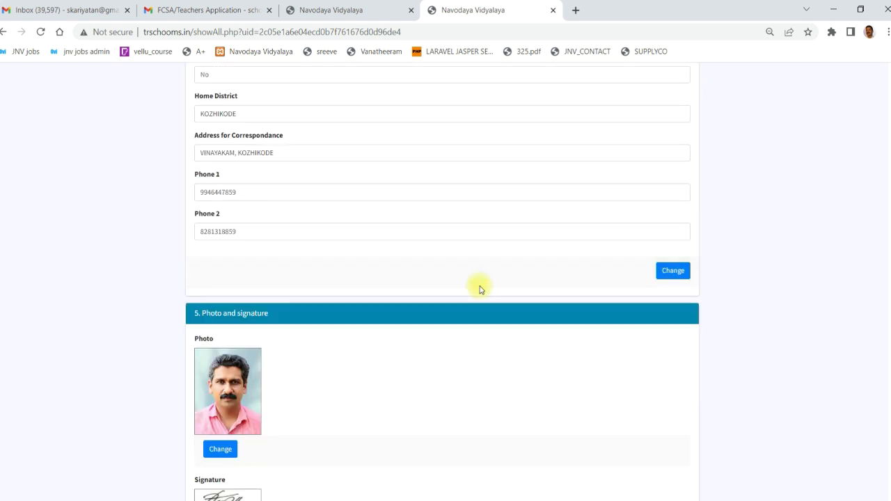
scroll(642, 255, up, 4)
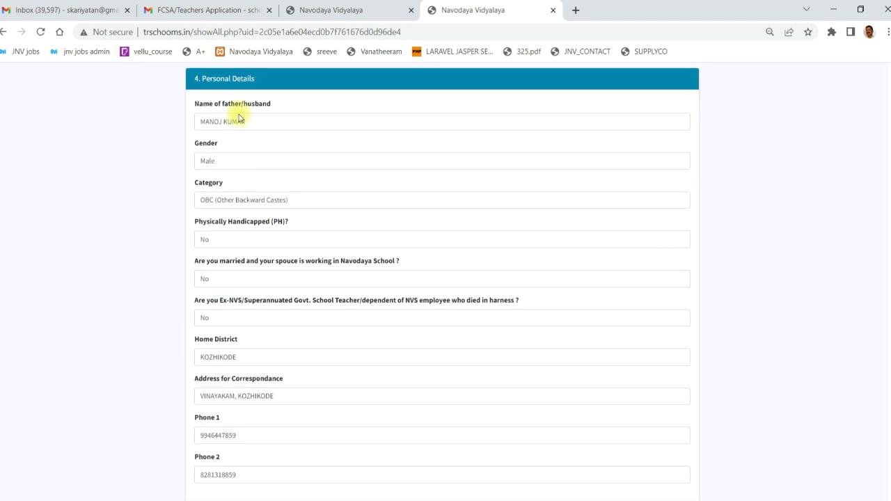
scroll(254, 143, down, 2)
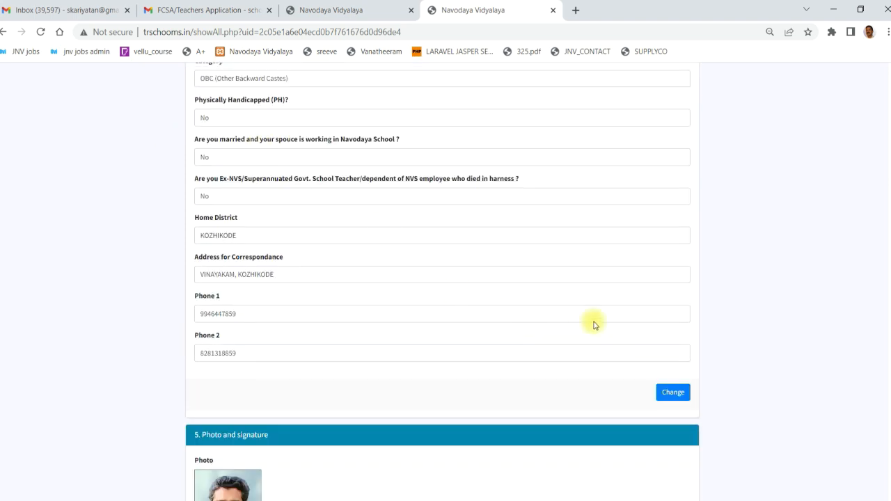
scroll(278, 167, up, 3)
scroll(322, 234, down, 5)
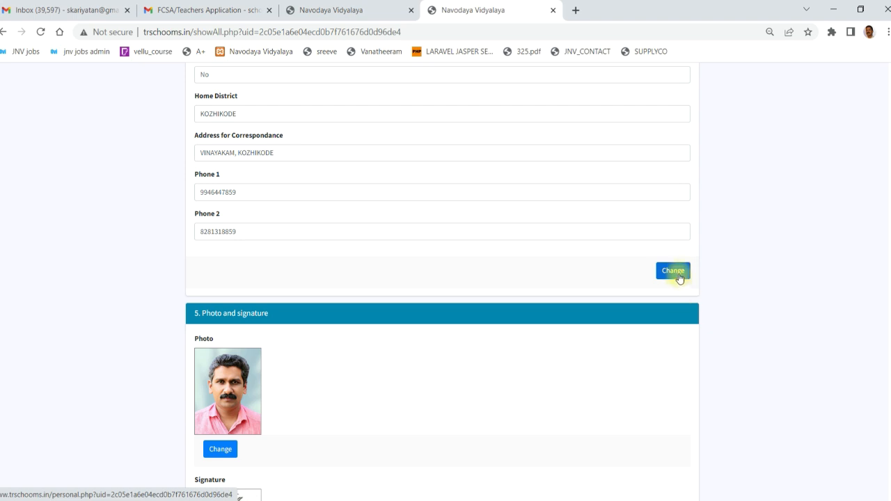
scroll(678, 279, down, 3)
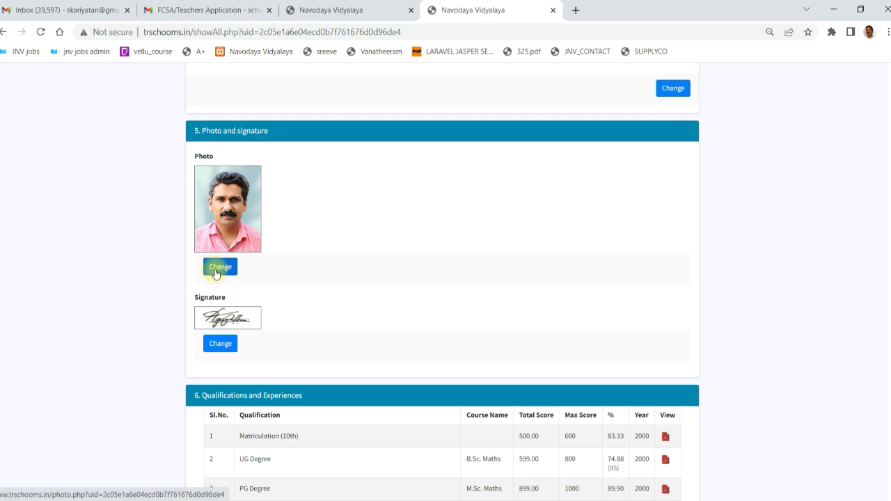
scroll(221, 345, down, 4)
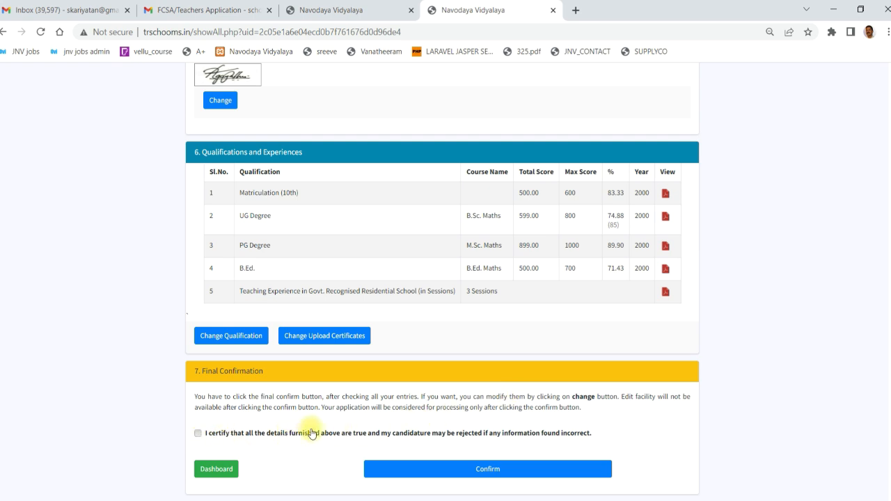
click(198, 434)
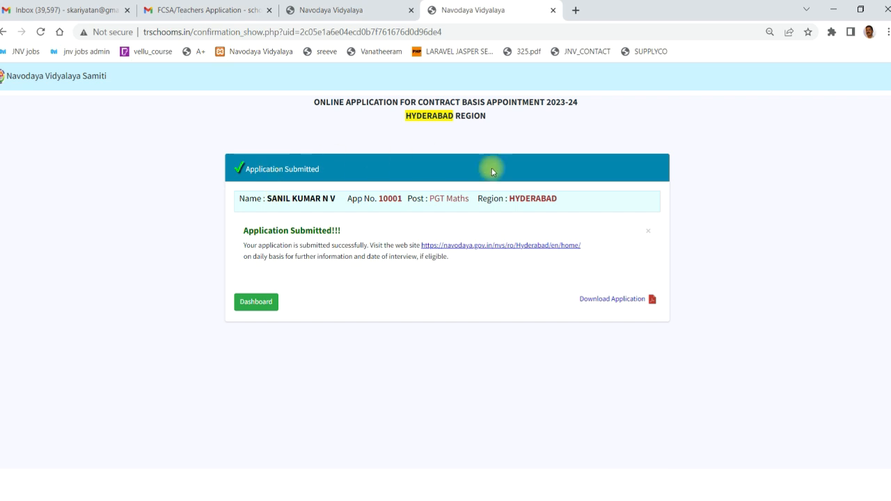
click(625, 301)
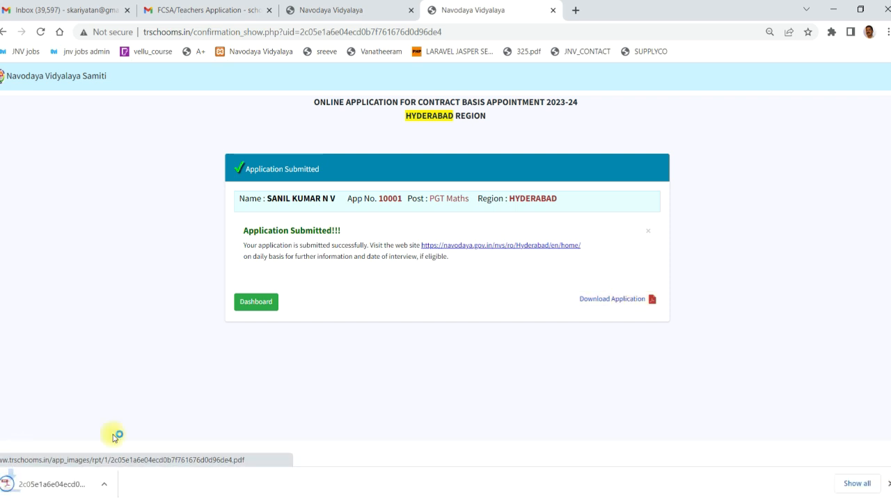
click(56, 483)
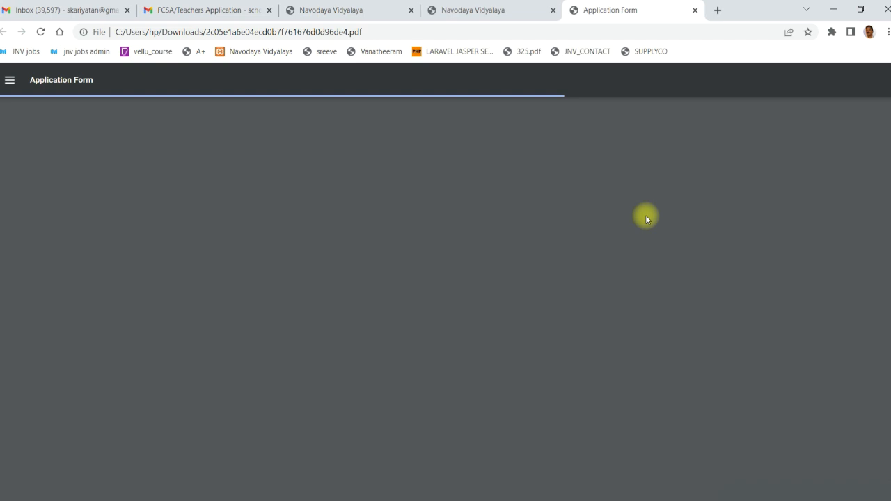
scroll(646, 283, down, 3)
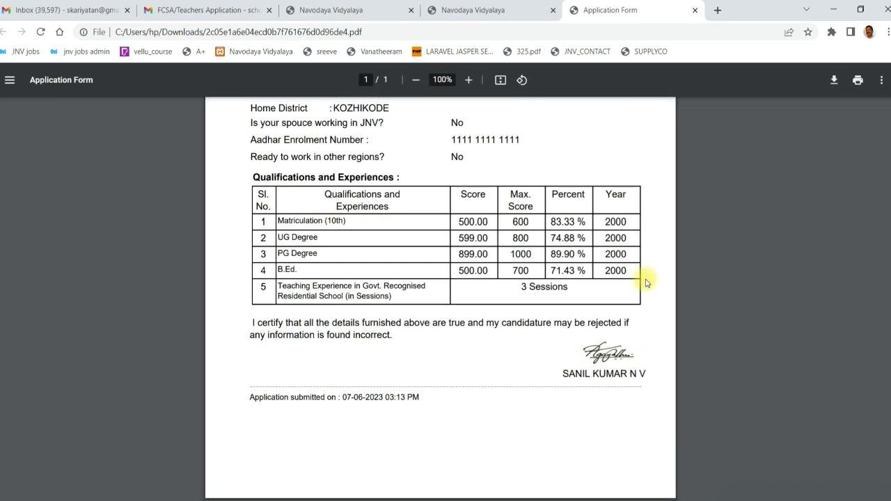
scroll(685, 122, up, 4)
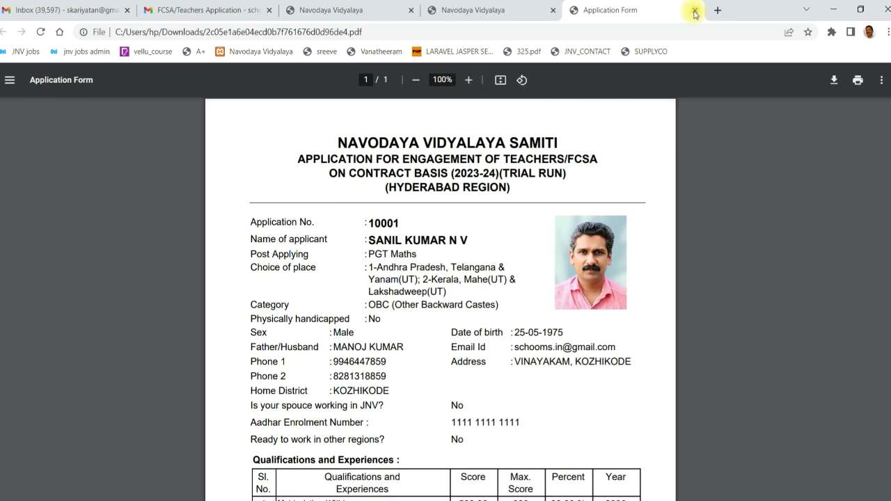
scroll(626, 258, down, 4)
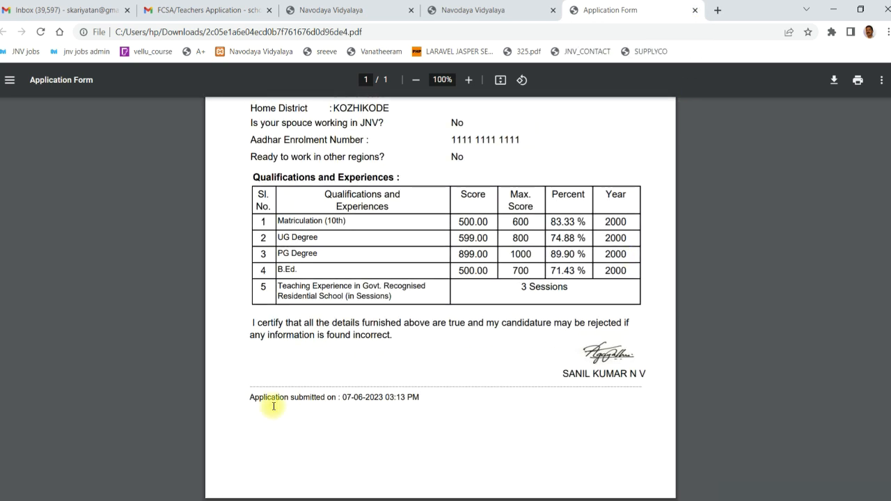
drag(420, 396, 237, 402)
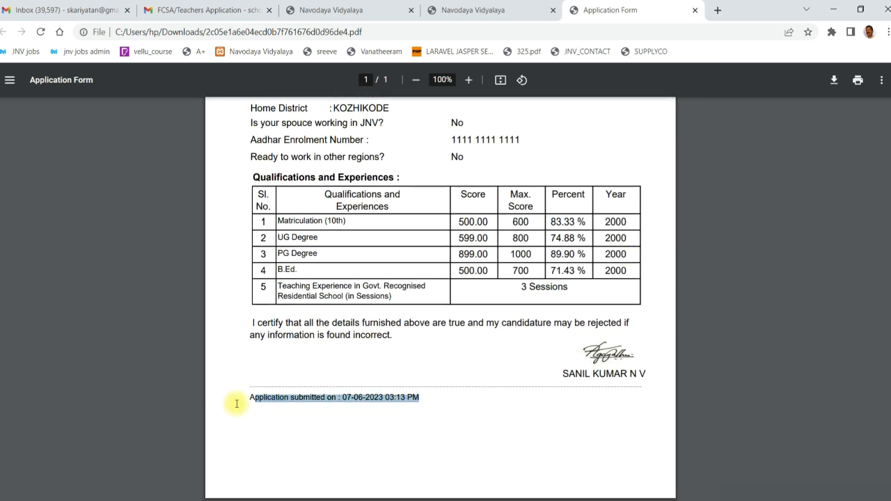
Close the PDF, return to the dashboard listing Application 1, and sign out.
click(694, 10)
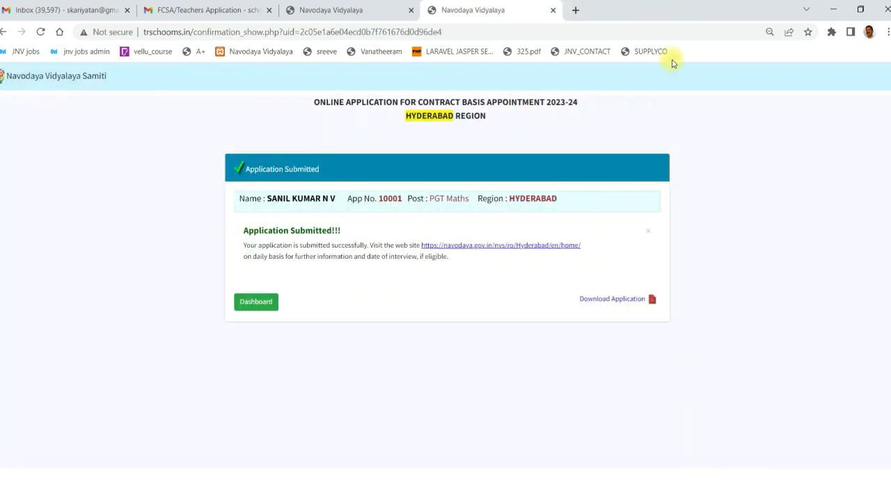
click(249, 304)
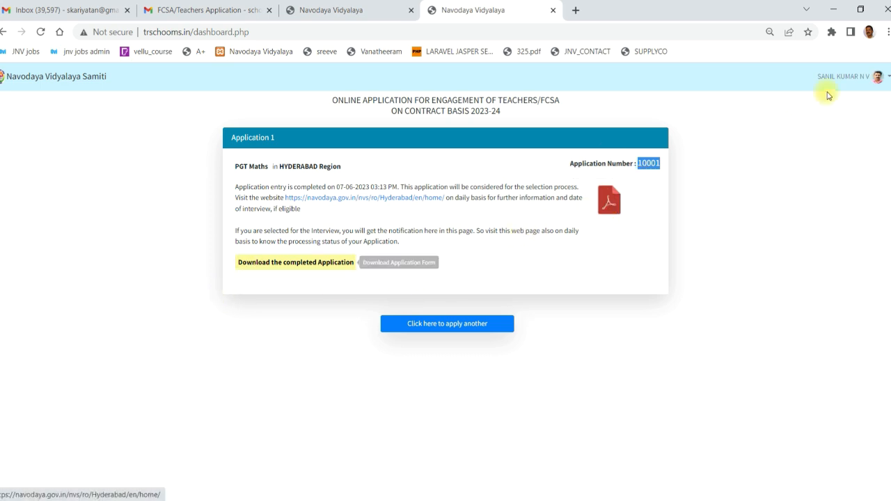
click(877, 78)
click(864, 122)
Log in with the saved e-mail, the account password and a refreshed captcha.
click(404, 200)
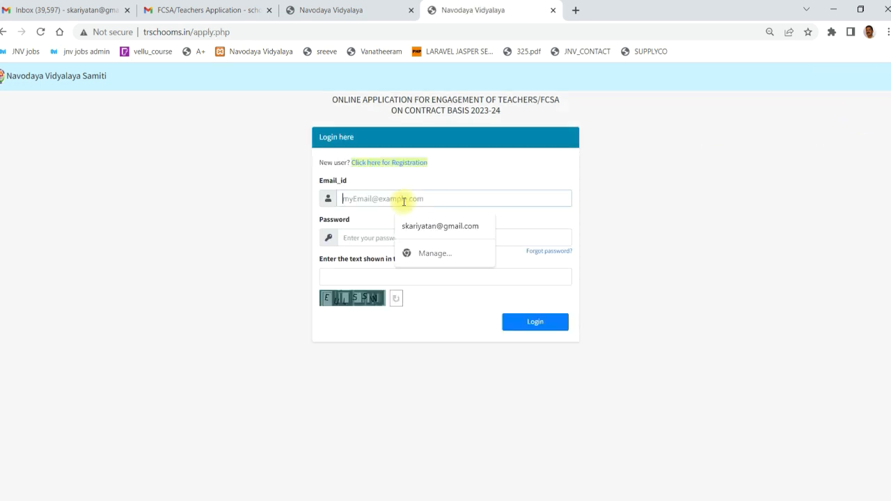
click(429, 225)
click(388, 240)
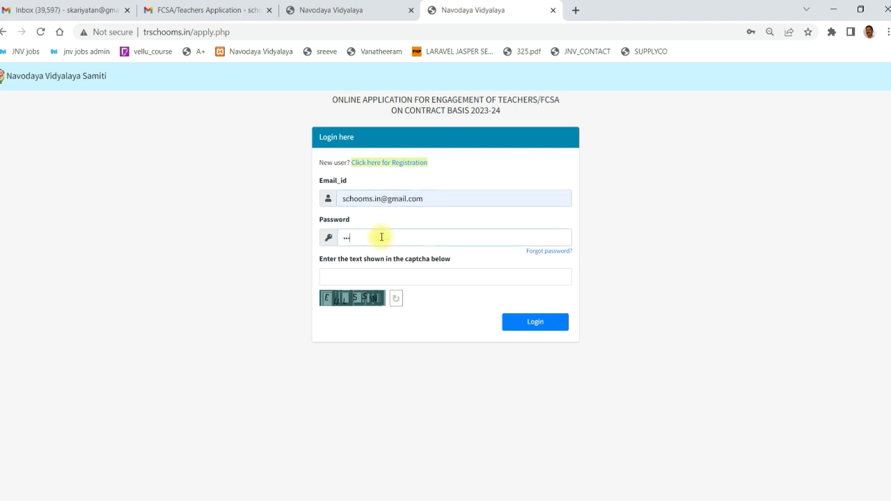
key(Tab)
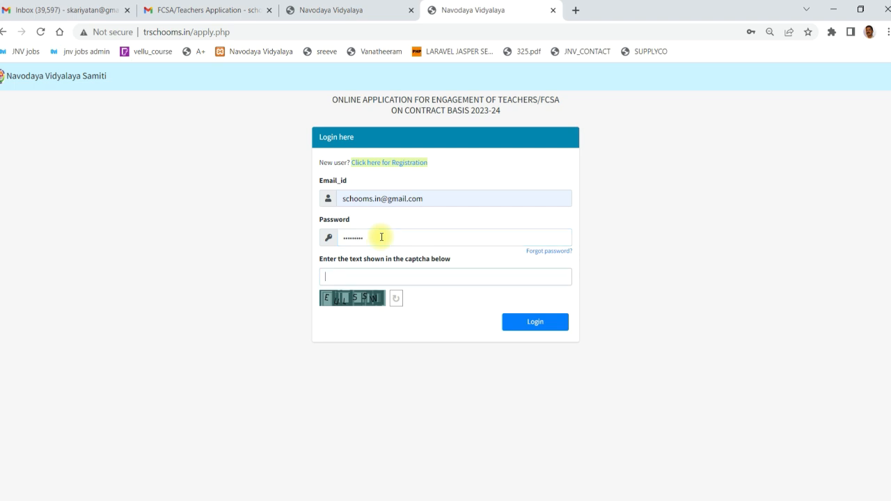
click(395, 301)
click(374, 275)
key(ctrl+plus)
text(xcgrys)
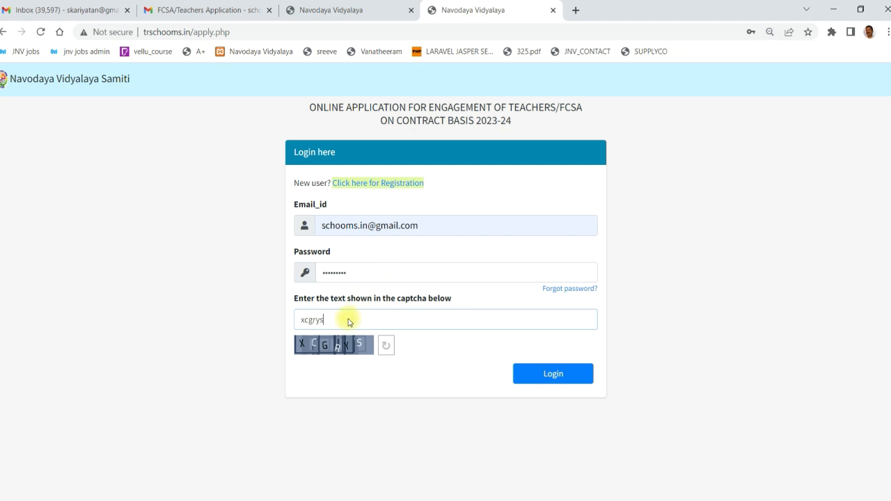
drag(348, 320, 110, 307)
click(544, 374)
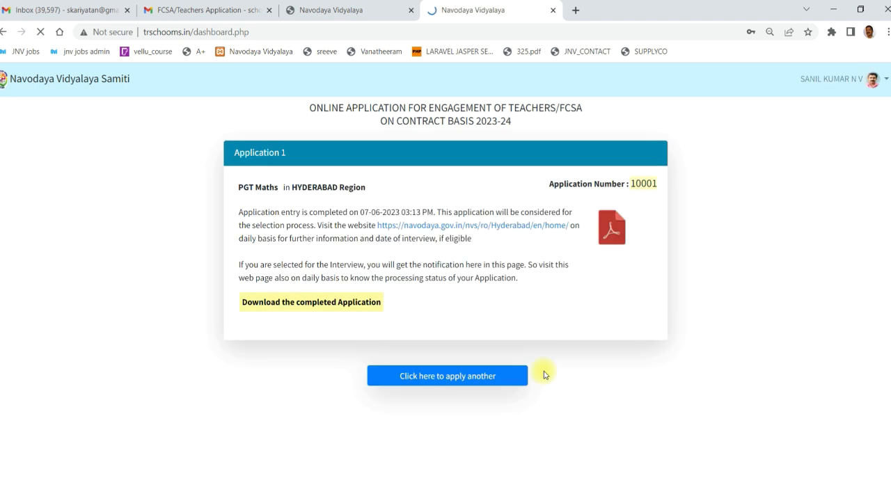
Zoom the dashboard page out.
key(ctrl+minus)
key(ctrl+minus)
key(ctrl+minus)
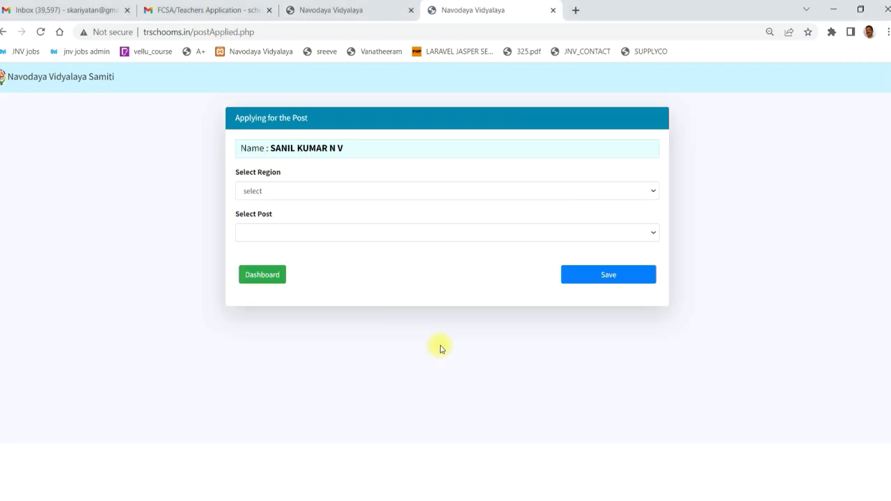
Save PUNE as the region and TGT Maths as the post.
click(283, 194)
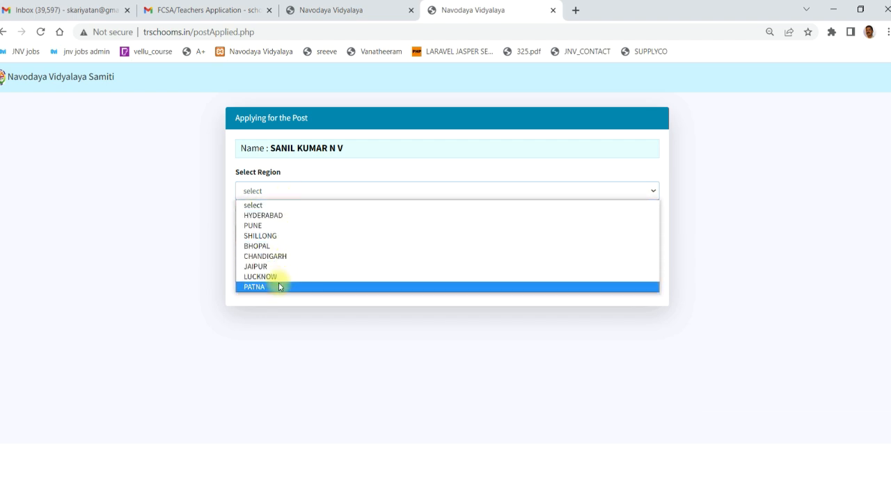
click(290, 226)
click(283, 232)
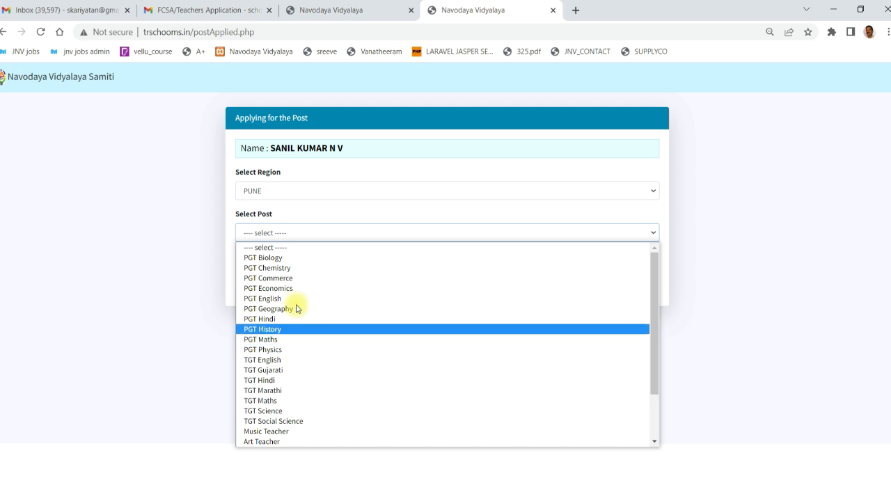
click(290, 401)
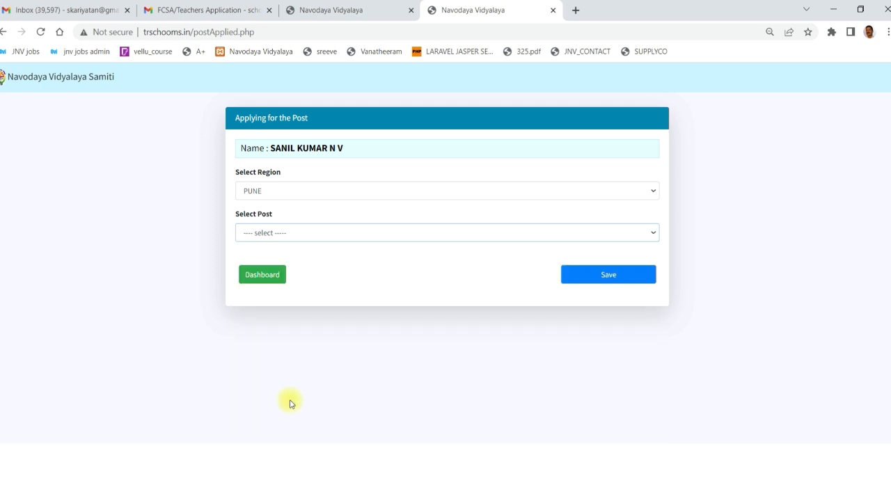
click(610, 273)
Save state choices Maharashtra, Gujarat and Daman & Diu.
scroll(610, 272, down, 2)
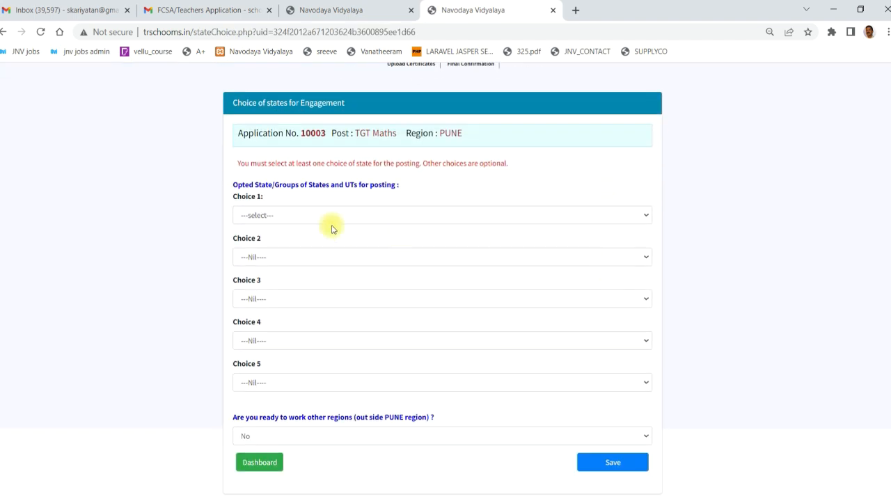
click(288, 215)
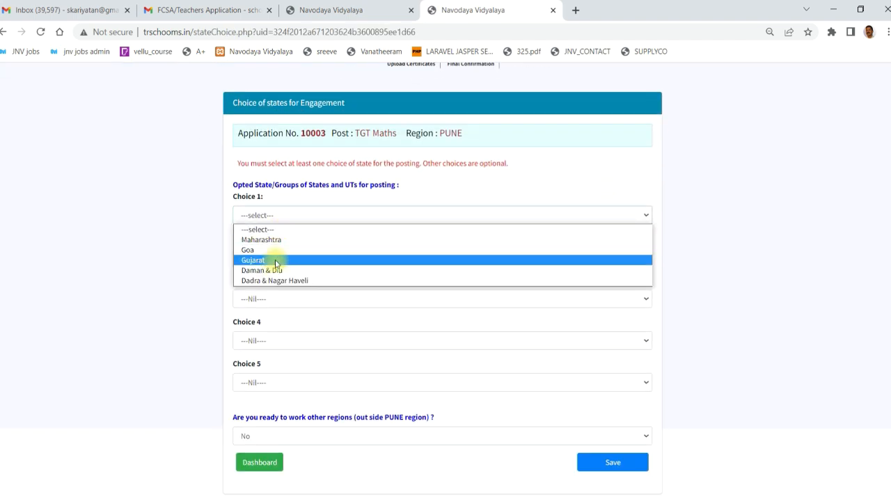
click(275, 240)
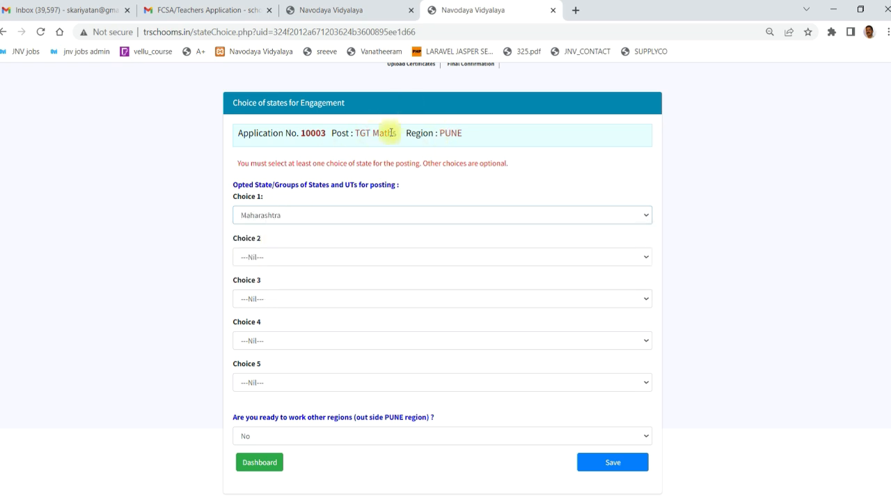
click(271, 255)
click(265, 292)
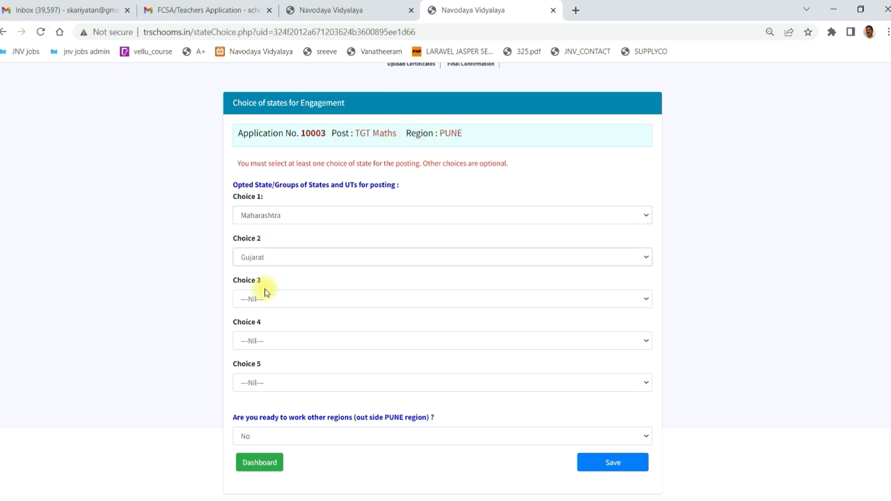
click(269, 300)
click(261, 334)
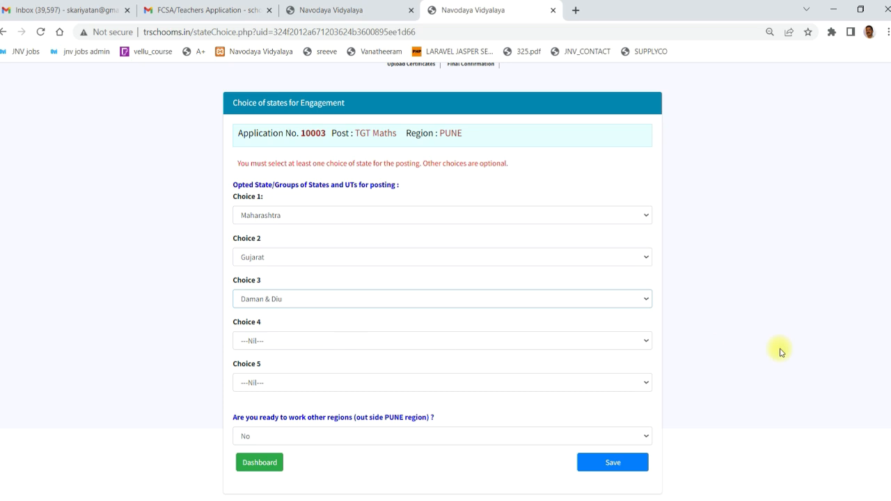
click(620, 464)
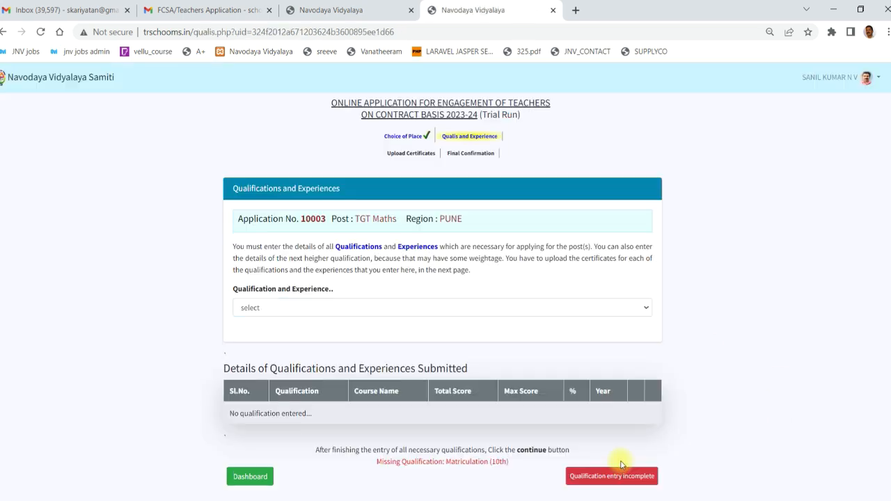
Add the Matriculation (10th) and UG Degree qualifications to the application.
click(277, 298)
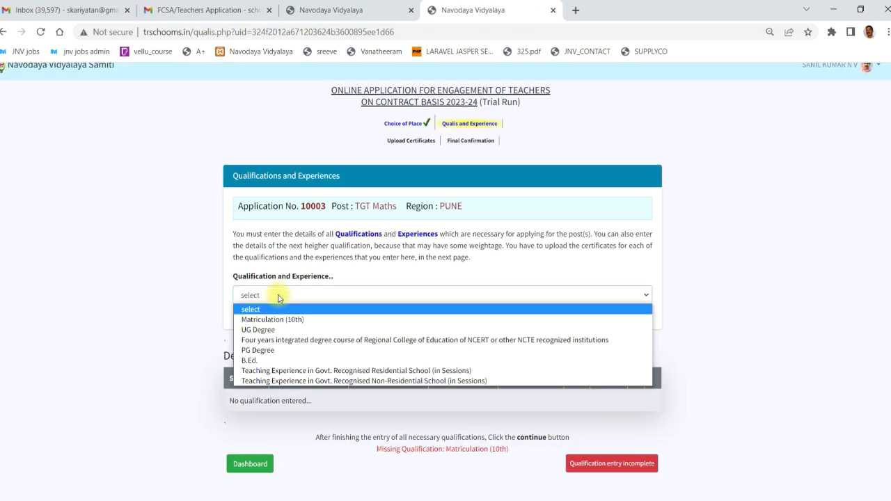
click(291, 320)
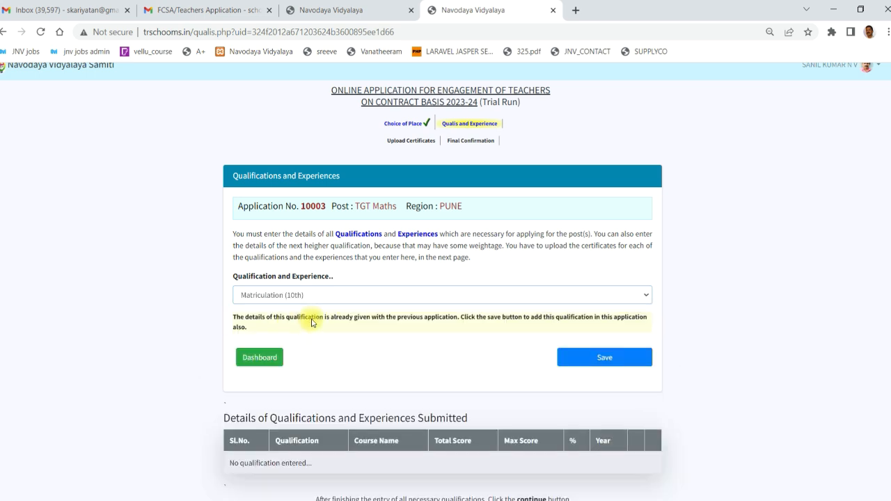
scroll(355, 314, down, 1)
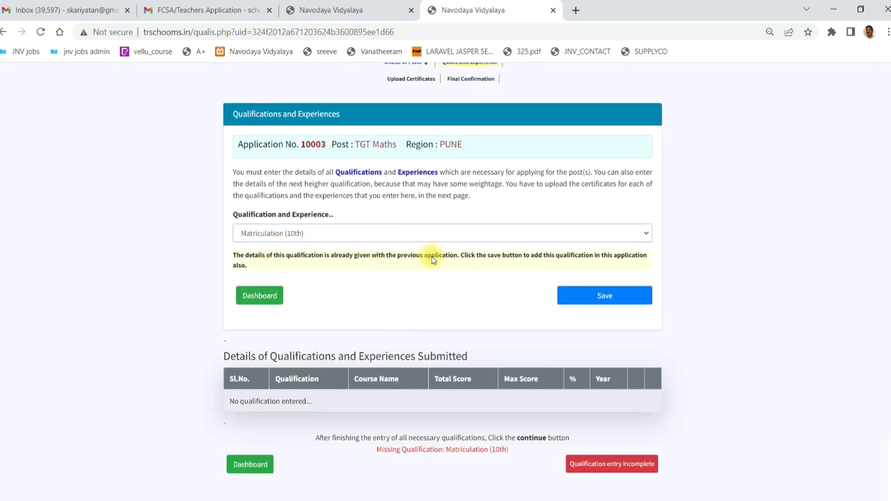
click(599, 298)
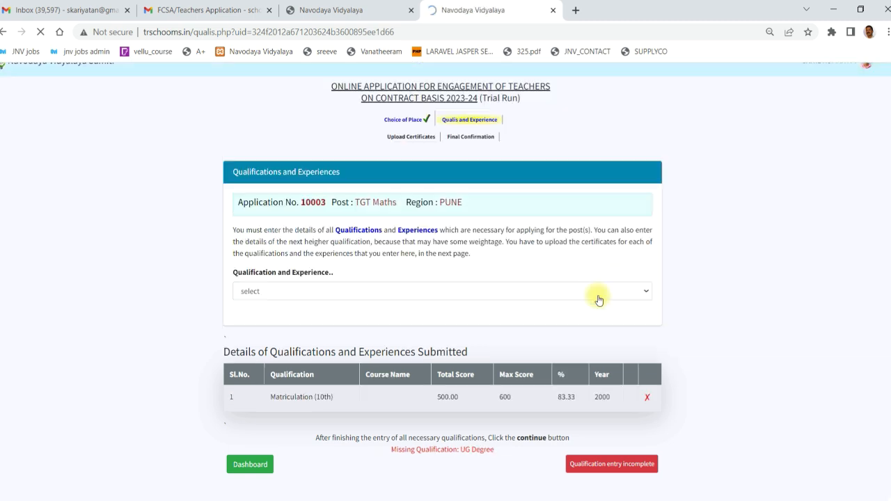
click(266, 292)
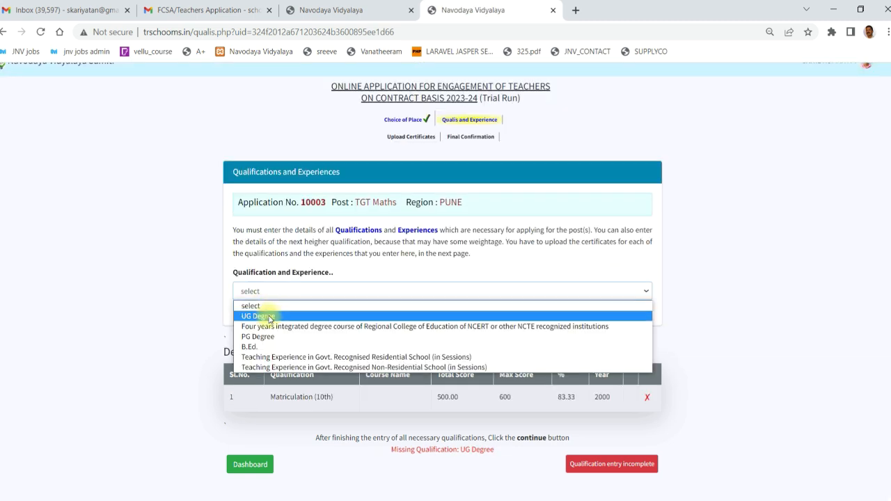
click(270, 316)
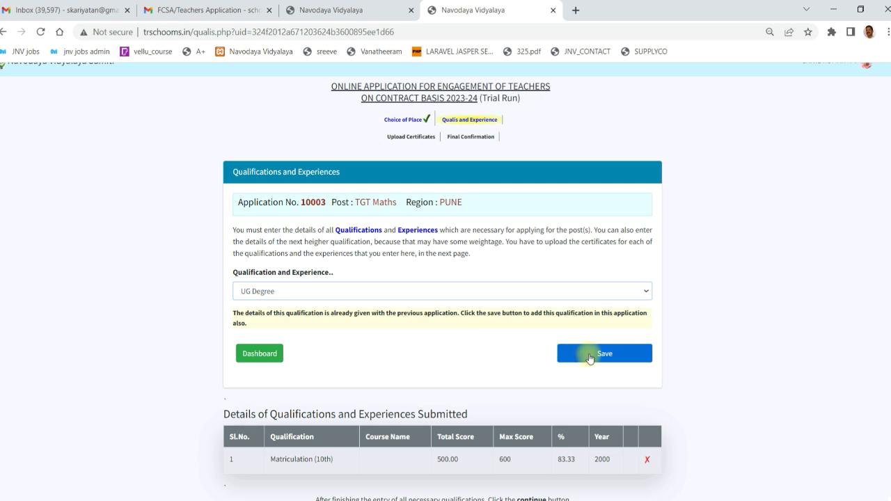
scroll(420, 327, down, 1)
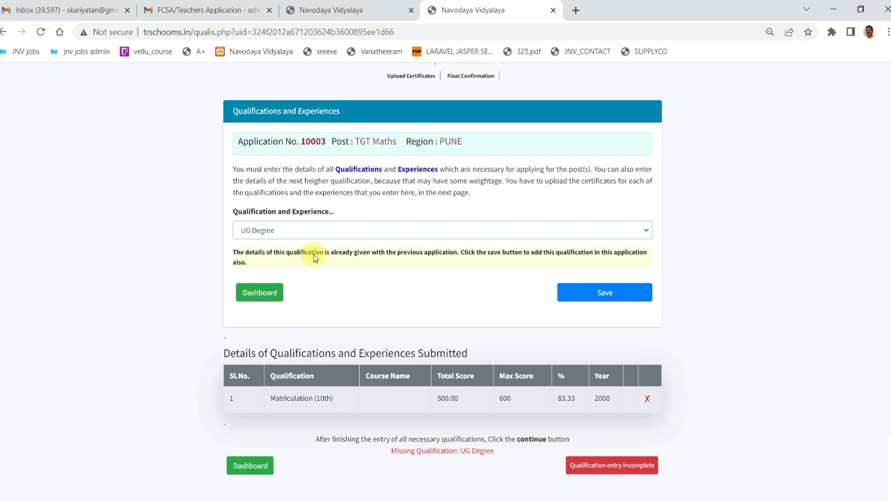
click(600, 293)
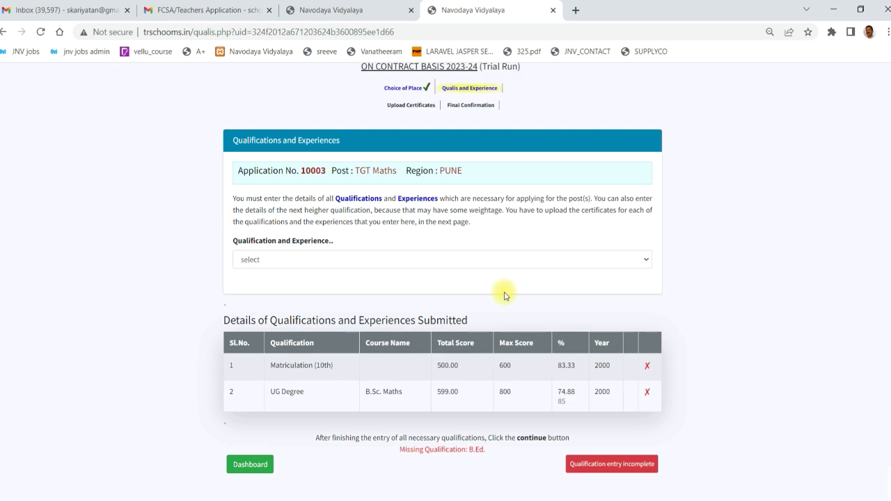
Add B.Ed., then select residential school teaching experience.
click(268, 258)
click(270, 305)
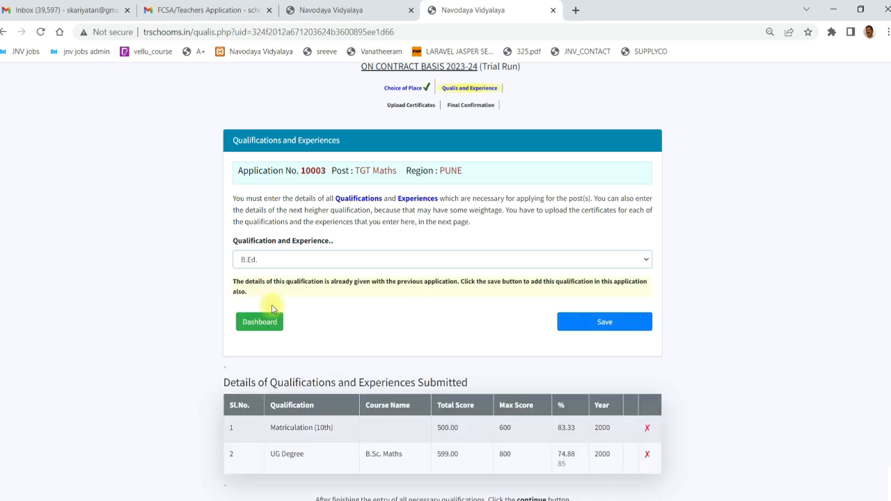
click(586, 321)
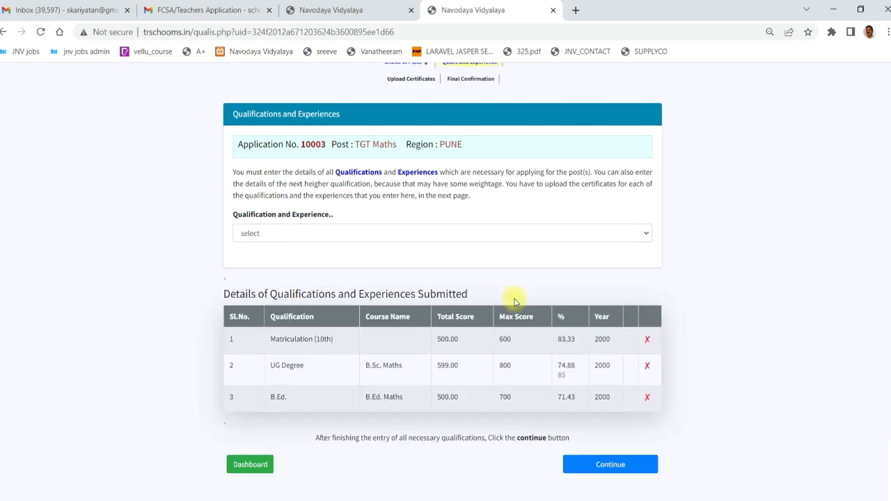
click(297, 231)
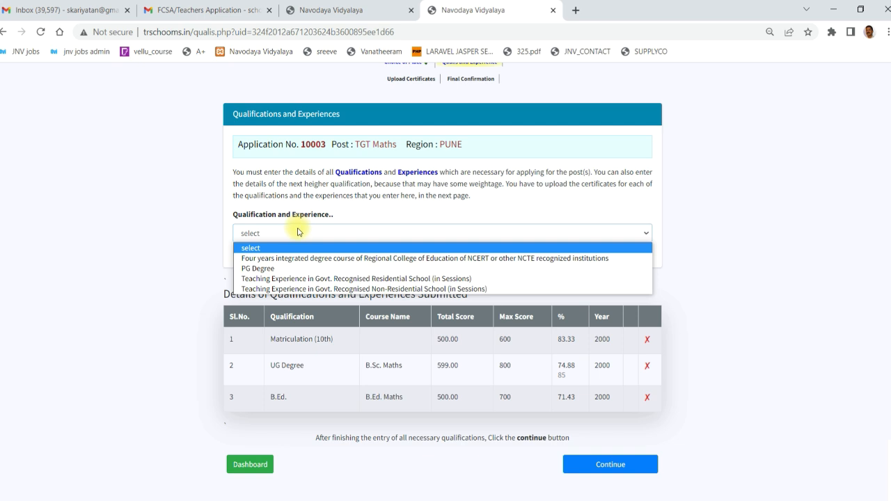
click(301, 279)
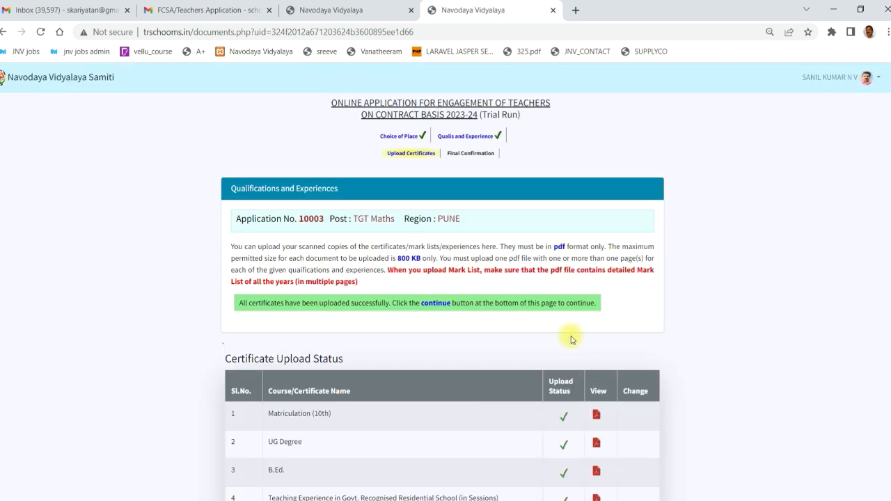
Review the TGT Maths Pune application and certify all details are true.
scroll(570, 334, down, 2)
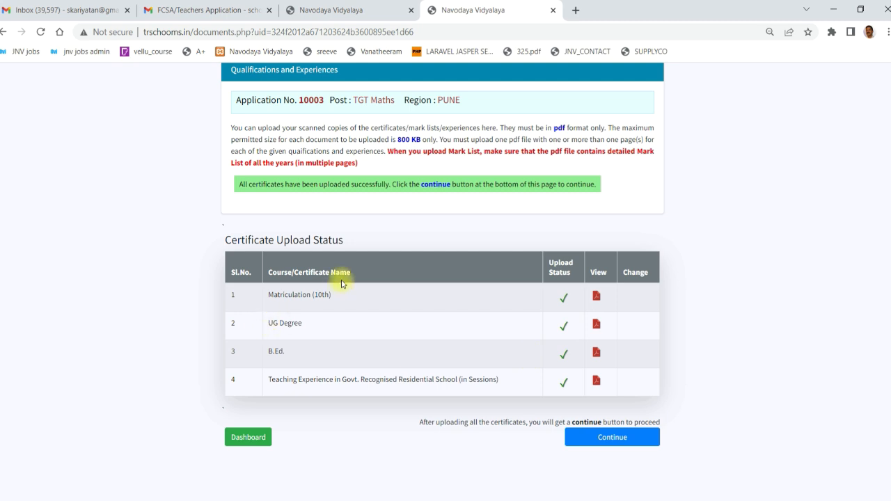
scroll(608, 375, up, 1)
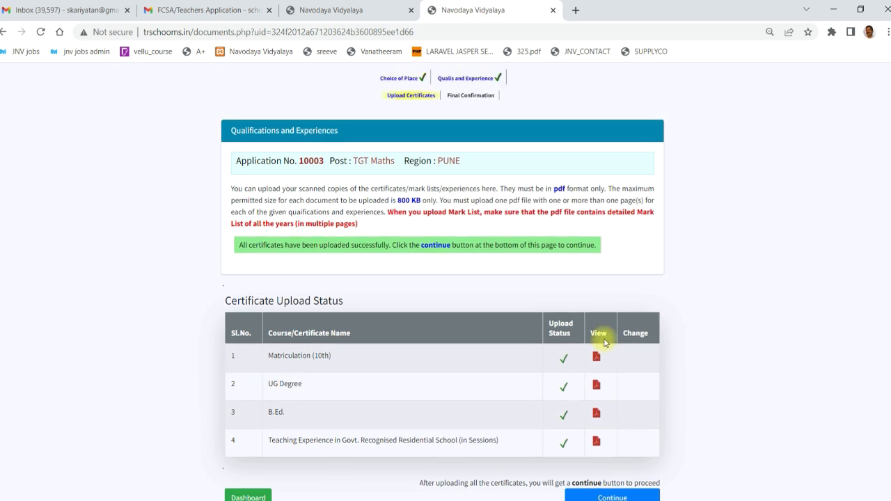
scroll(600, 375, down, 1)
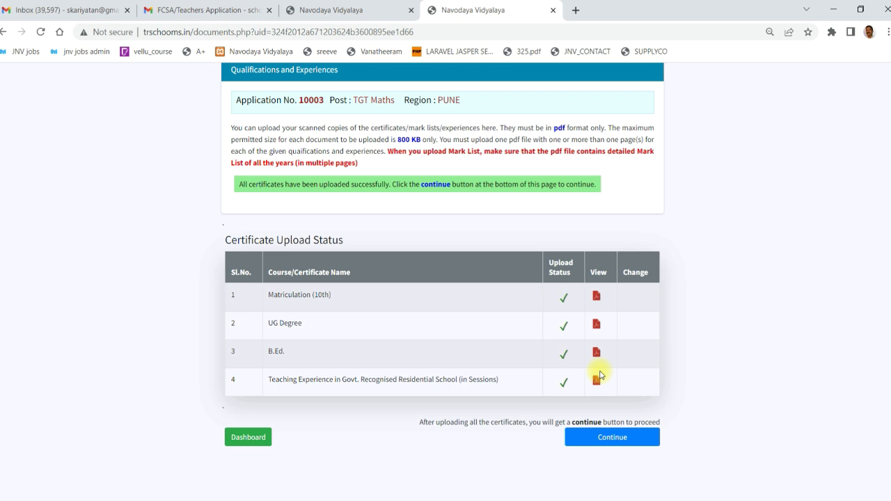
click(608, 439)
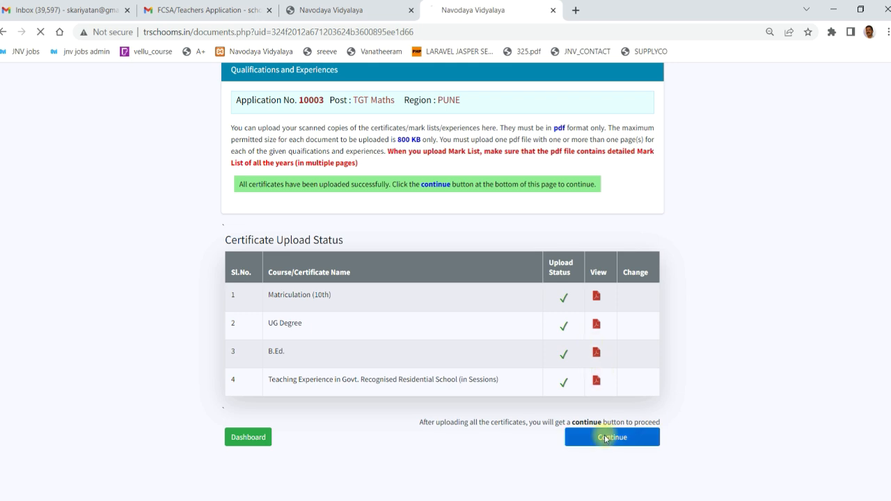
scroll(564, 320, down, 3)
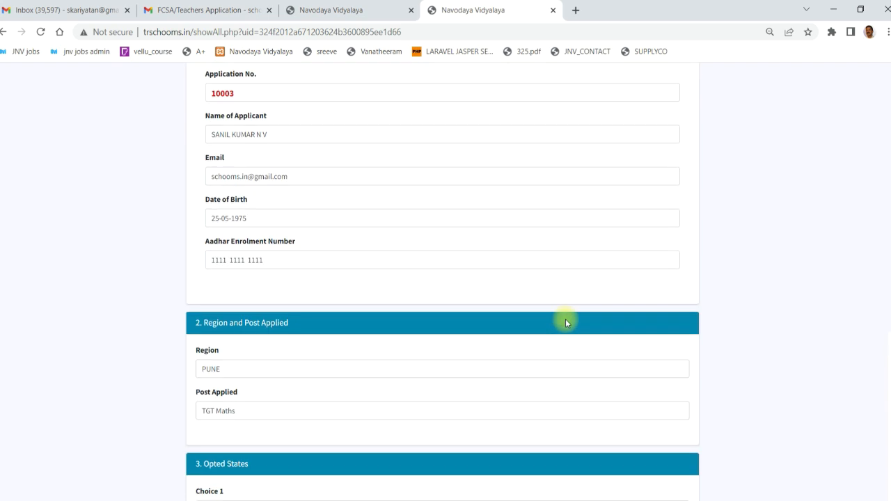
key(ctrl+minus)
scroll(570, 331, down, 8)
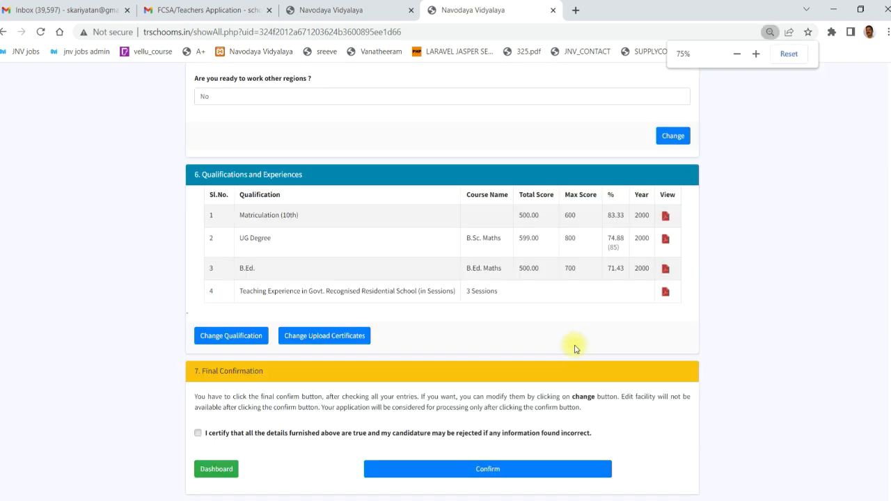
click(199, 433)
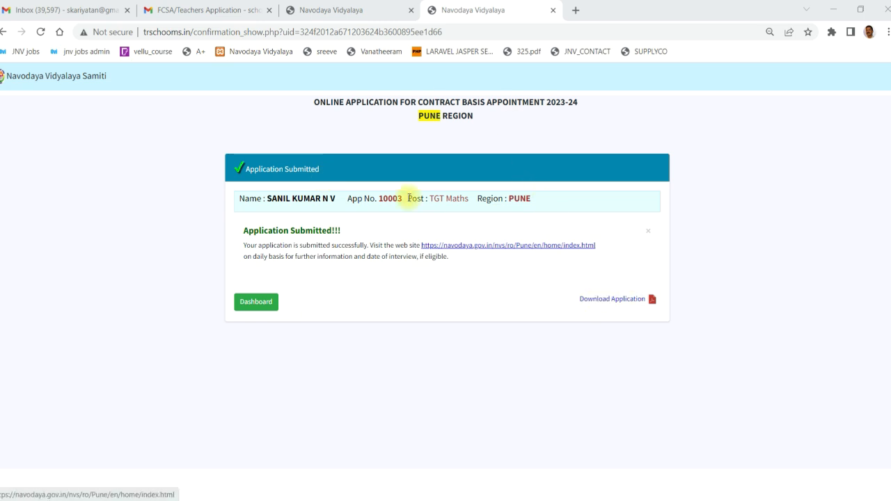
click(254, 307)
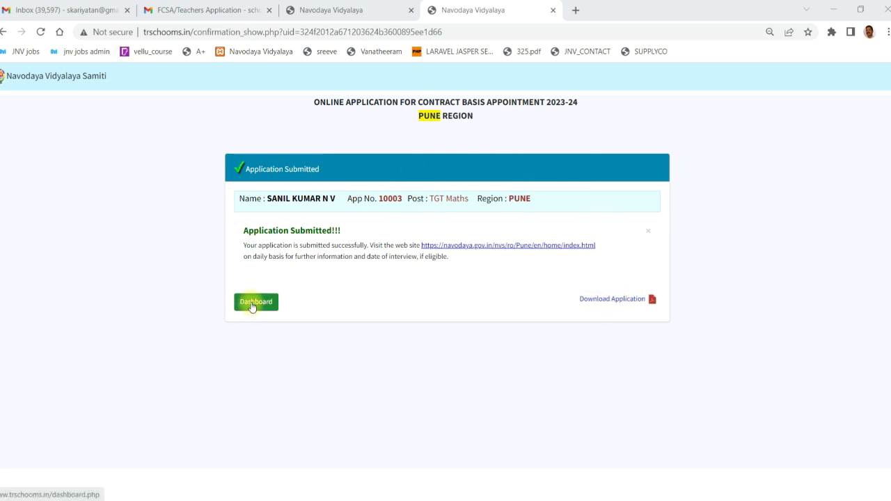
scroll(337, 296, down, 1)
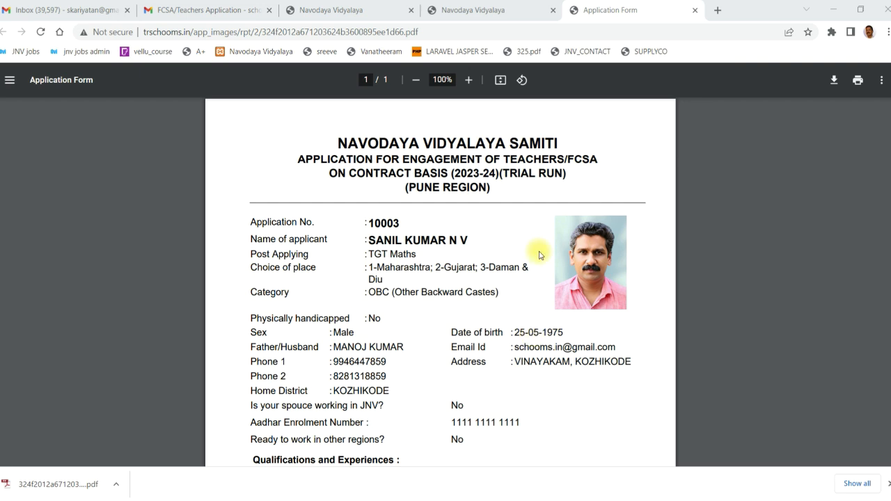
drag(369, 252, 422, 268)
click(695, 10)
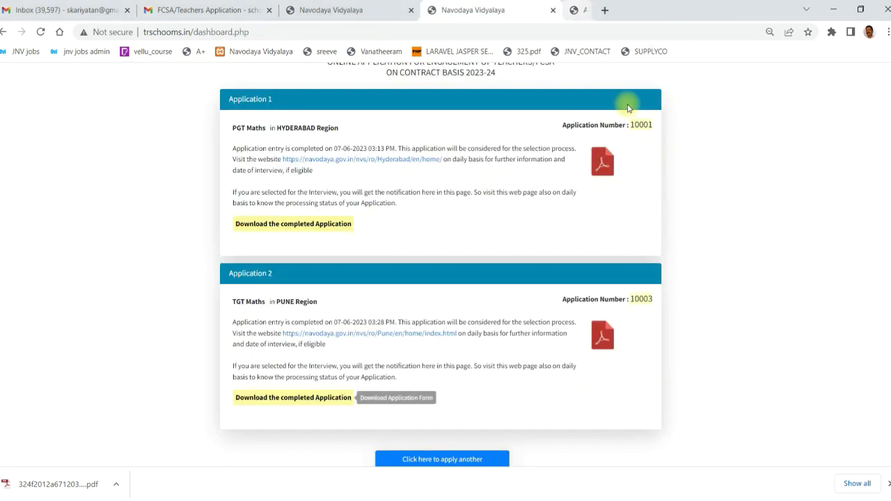
scroll(475, 385, down, 1)
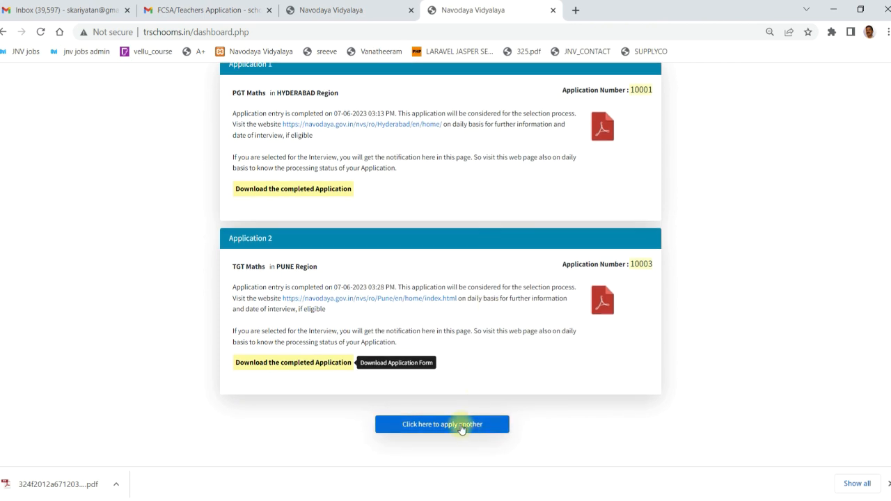